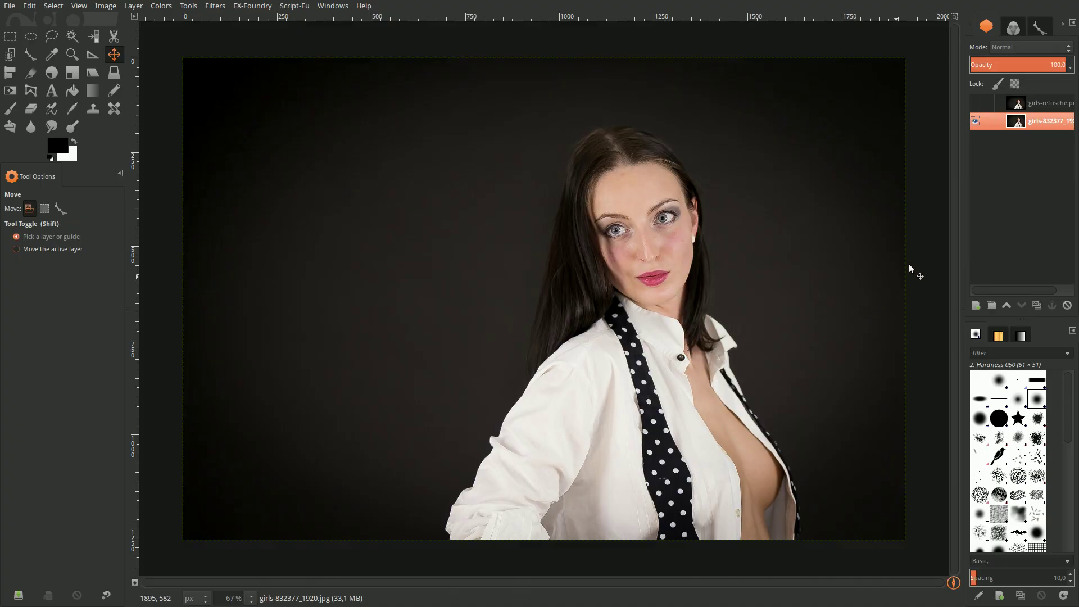
Show the girls-retusche layer over the original, toggle visibility to compare, then make girls-retusche active.
left_click(976, 104)
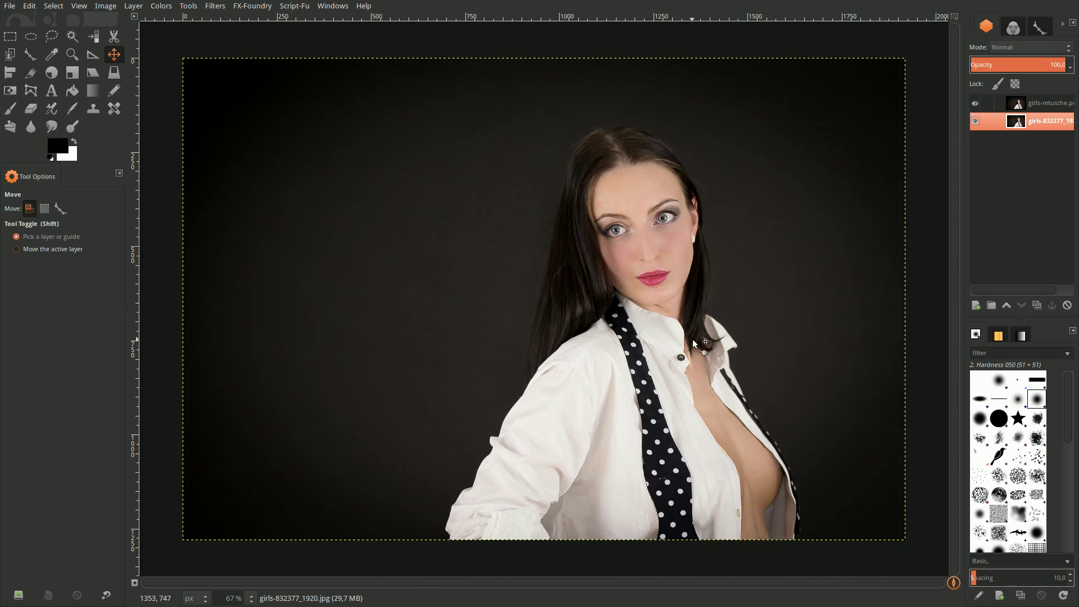
left_click(978, 105)
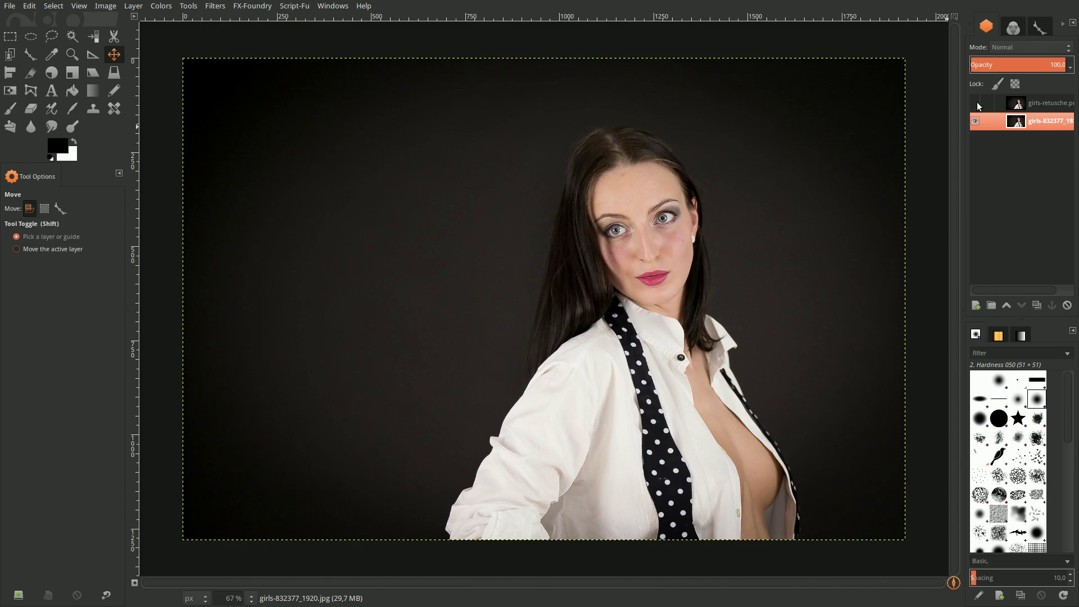
left_click(976, 121)
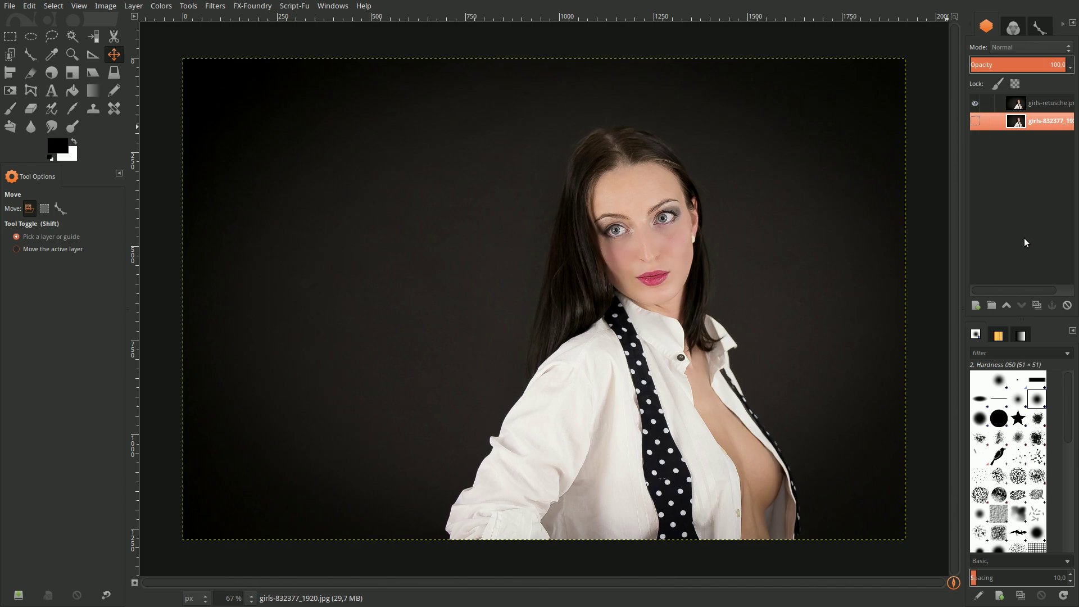
left_click(1020, 107)
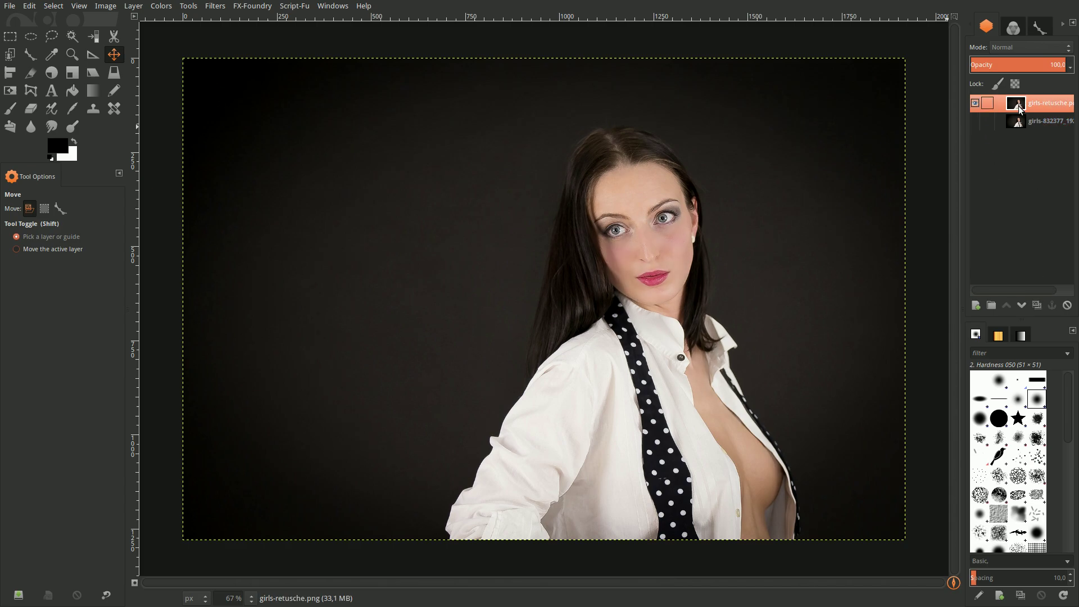
Duplicate the girls-retusche layer and set the copy's blend mode to Soft light.
left_click(1037, 305)
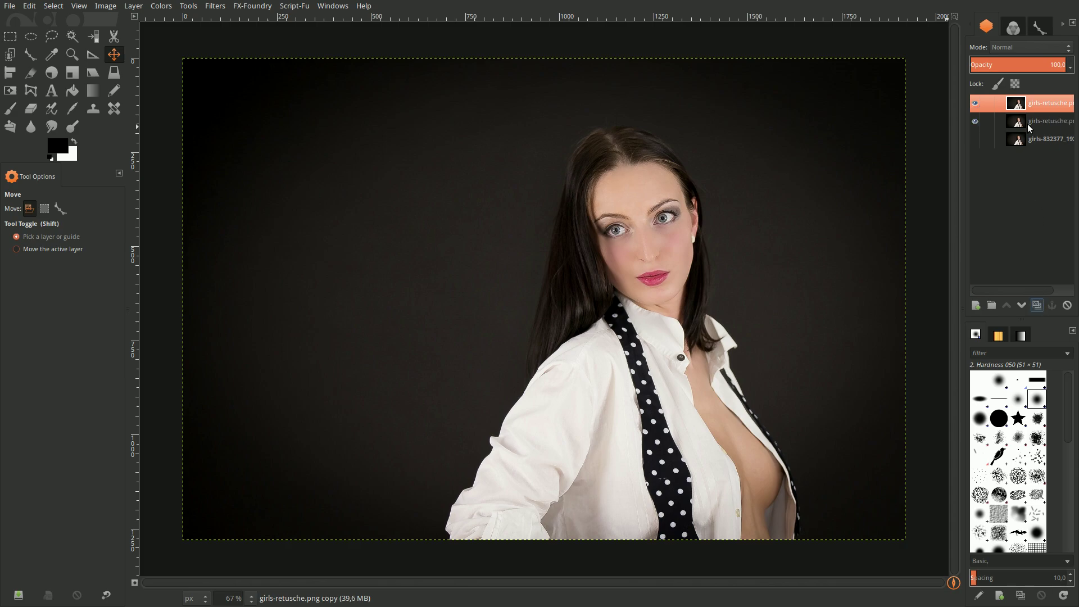
left_click(1024, 49)
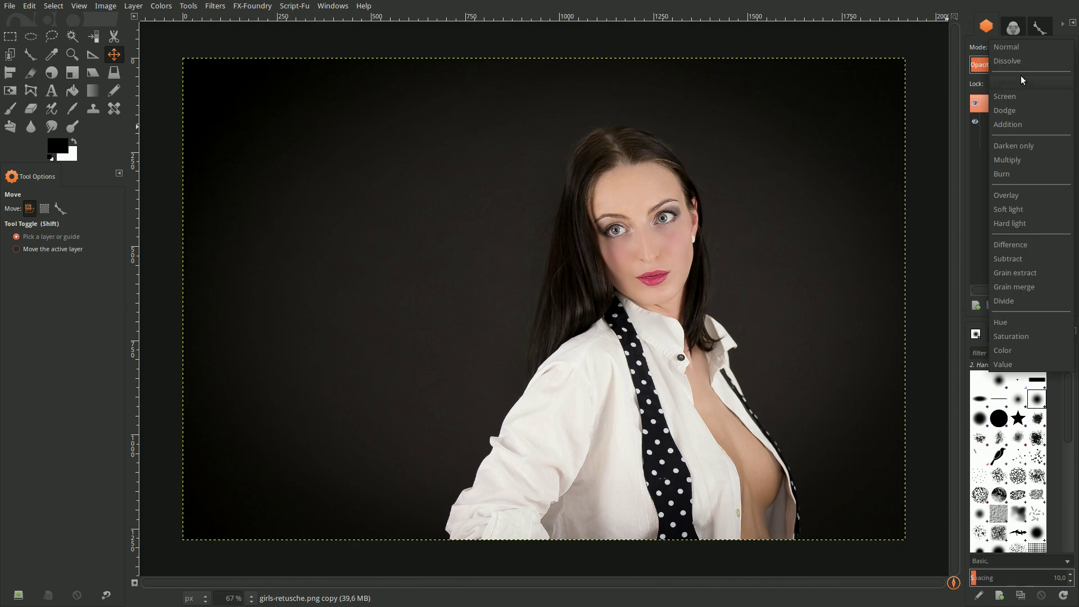
left_click(1028, 210)
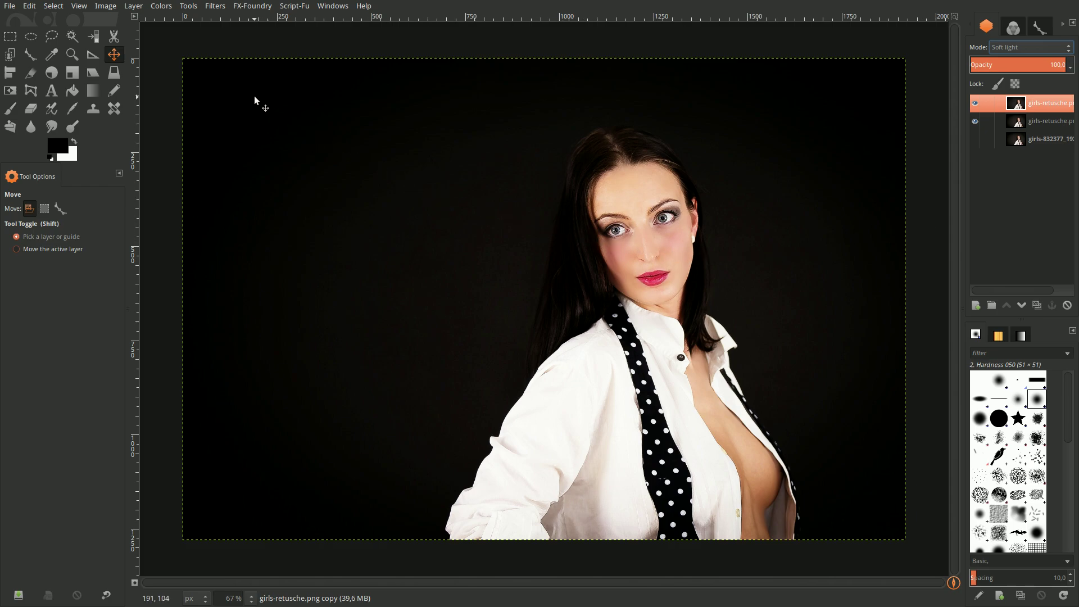
Apply Gaussian Blur with a horizontal radius of 40 to the Soft light copy.
left_click(218, 8)
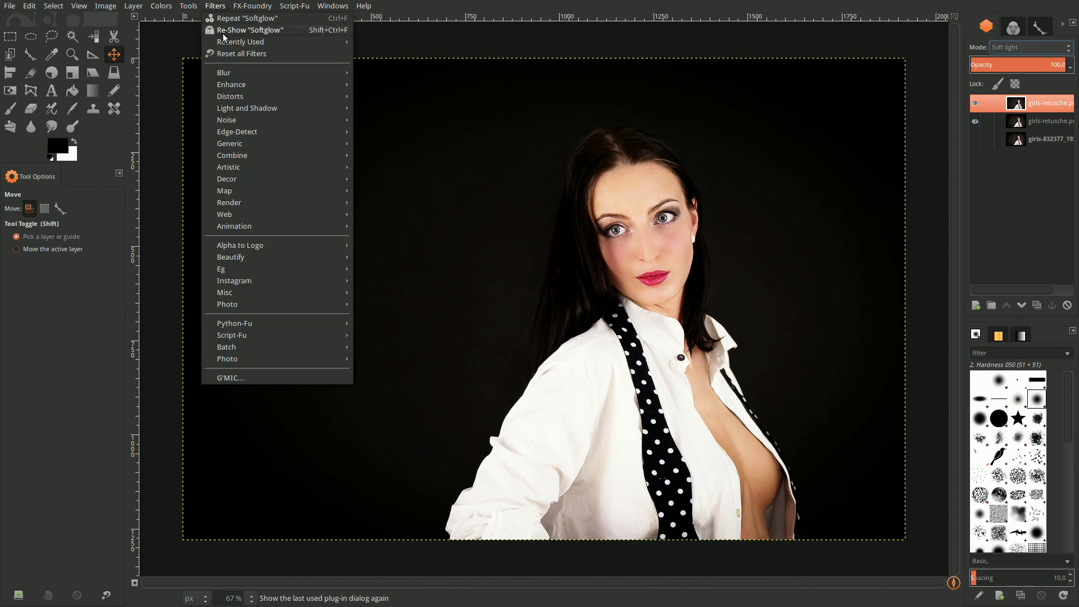
mouse_move(224, 72)
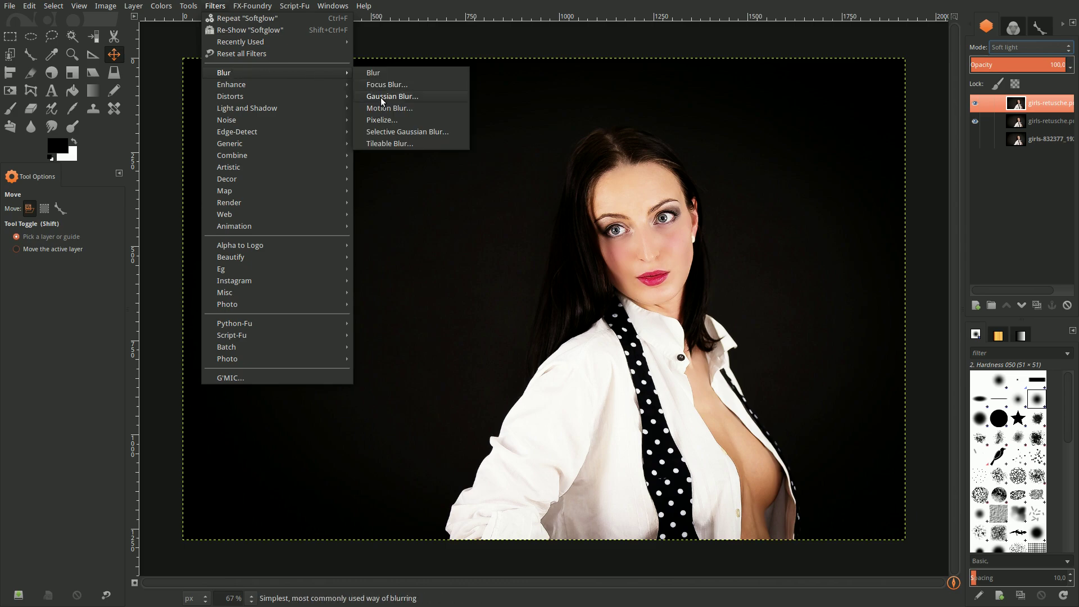
left_click(372, 96)
mouse_move(565, 313)
left_mouse_down()
mouse_move(592, 324)
mouse_move(586, 332)
left_mouse_up()
double_click(521, 365)
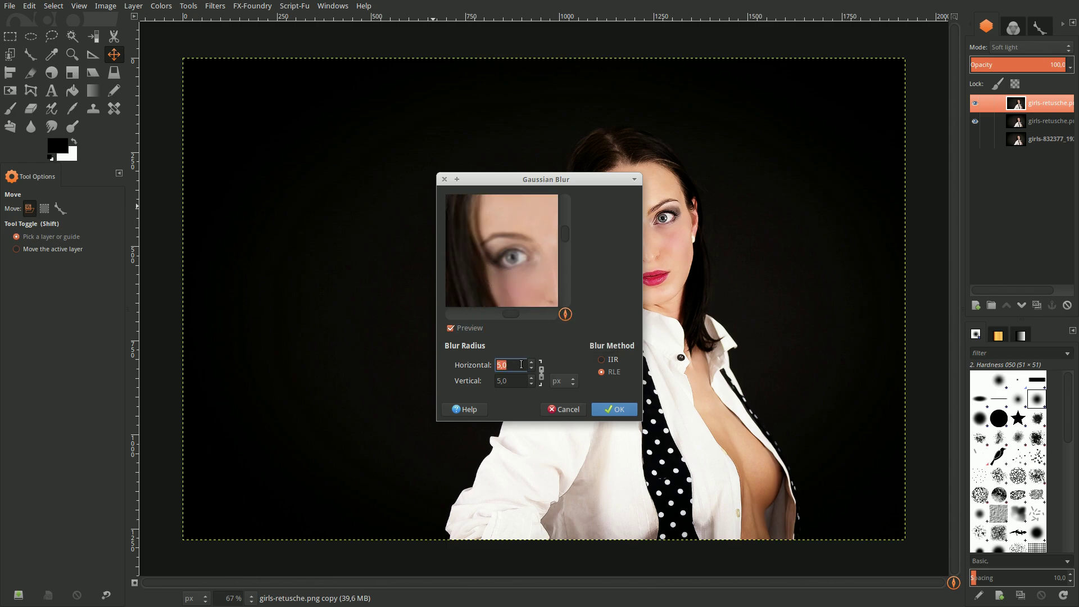
type("40")
key("Tab")
left_click(615, 414)
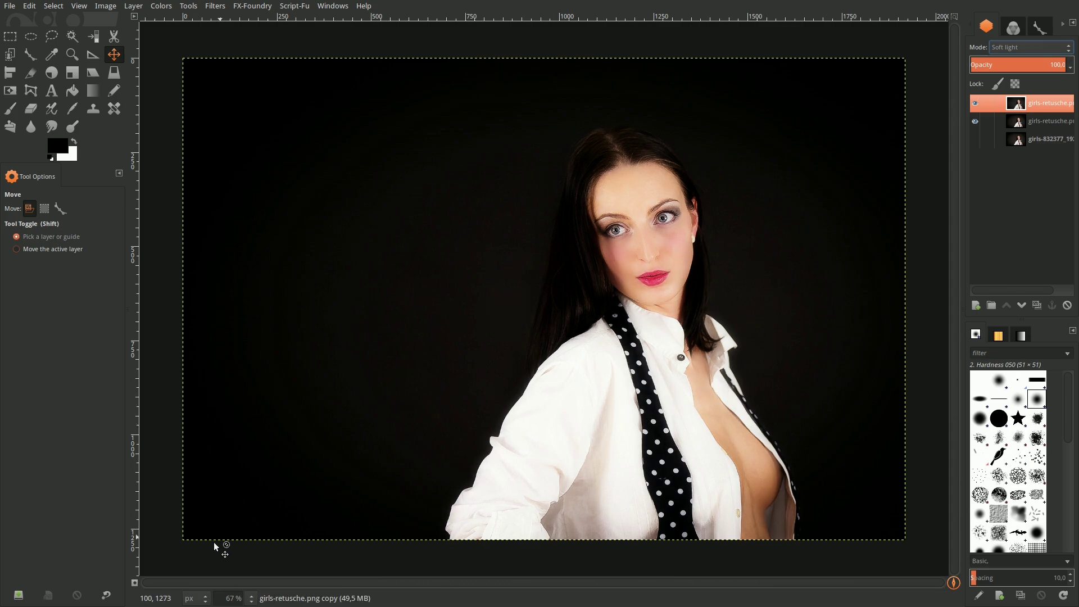
Zoom the canvas to 200% on the face and switch on Quick Mask.
left_click(251, 599)
left_click(244, 514)
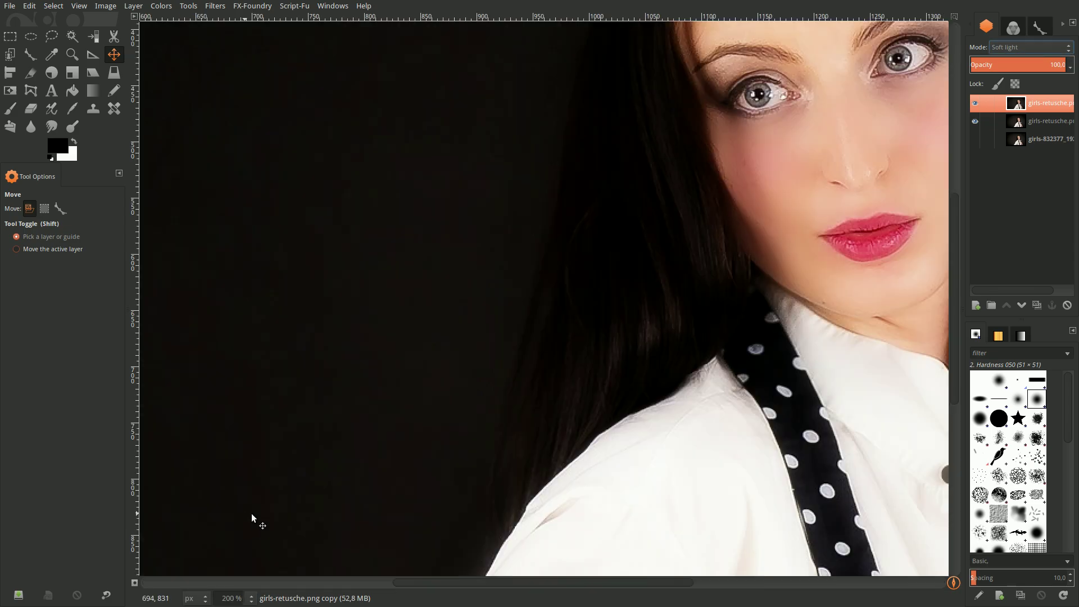
left_click_drag(421, 579, 531, 579)
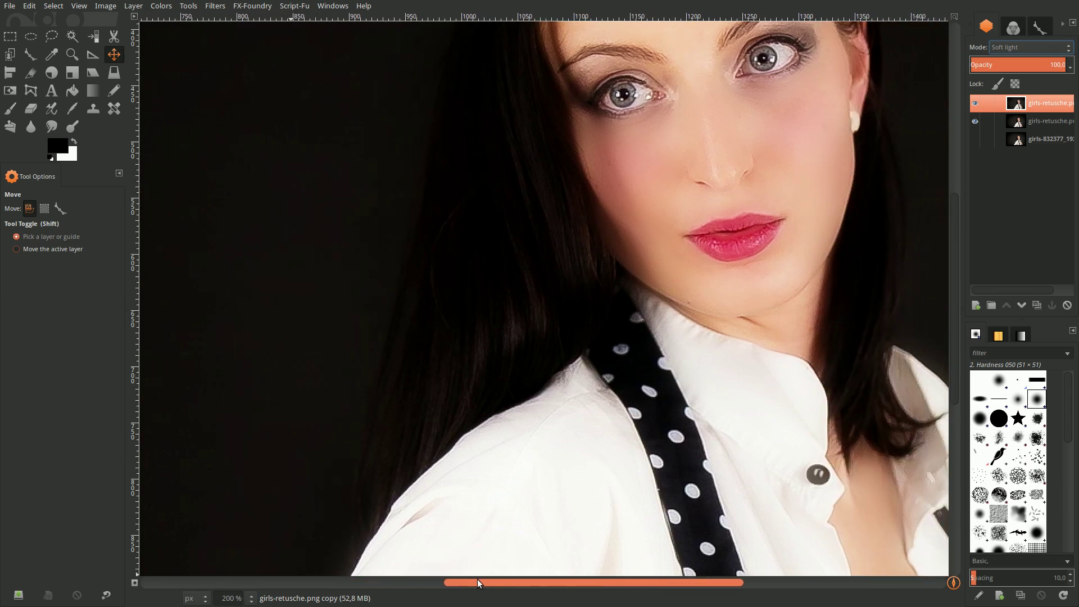
scroll(521, 467, "up", 5)
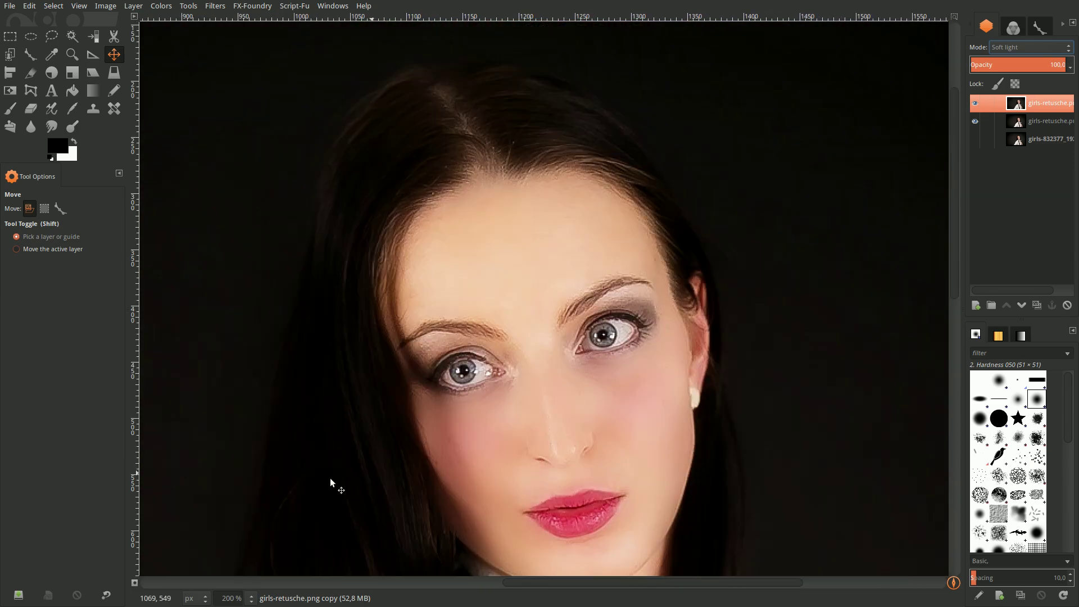
left_click(133, 583)
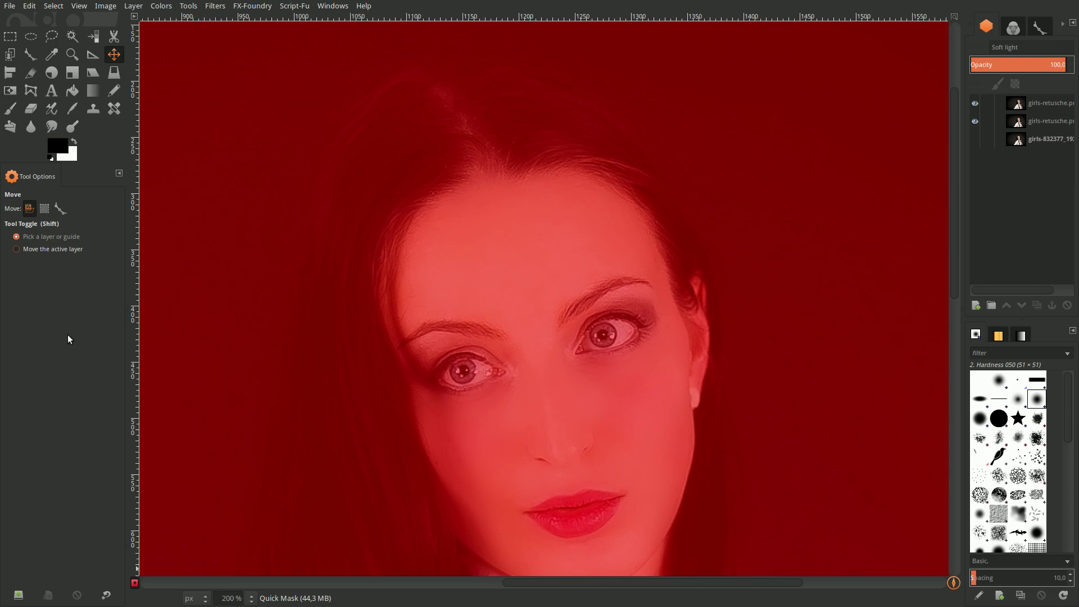
Set the Eraser to brush 2. Hardness 025, size 50, with Smooth stroke enabled.
left_click(31, 108)
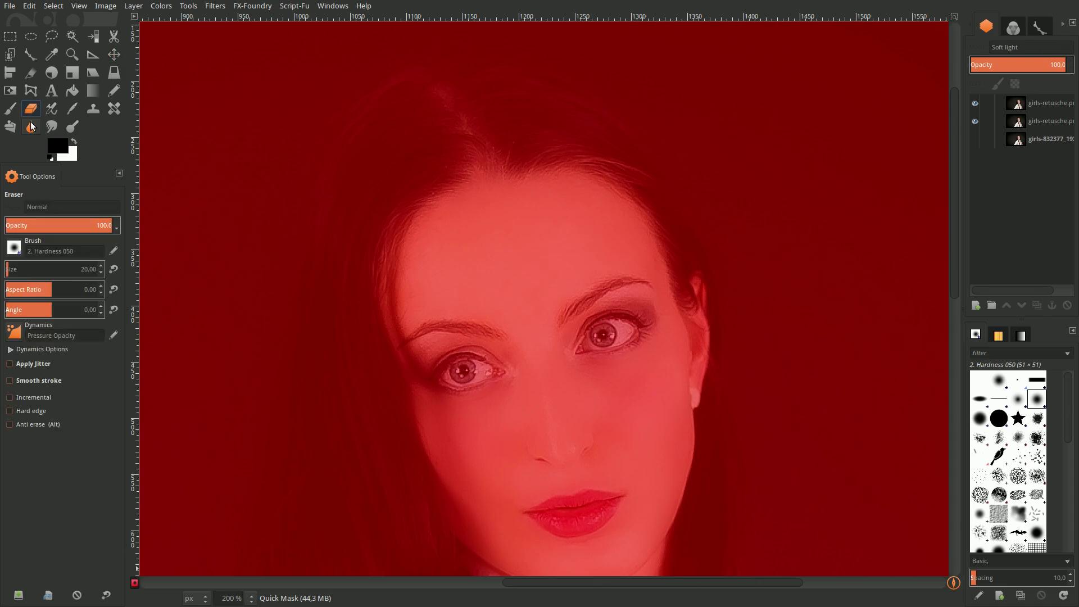
left_click(14, 247)
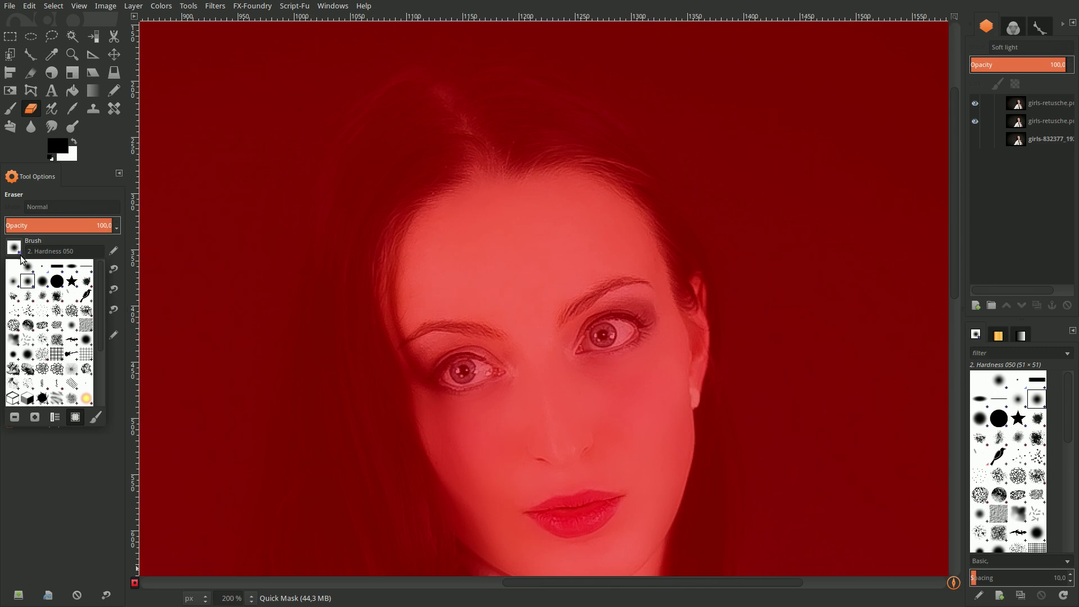
left_click(14, 284)
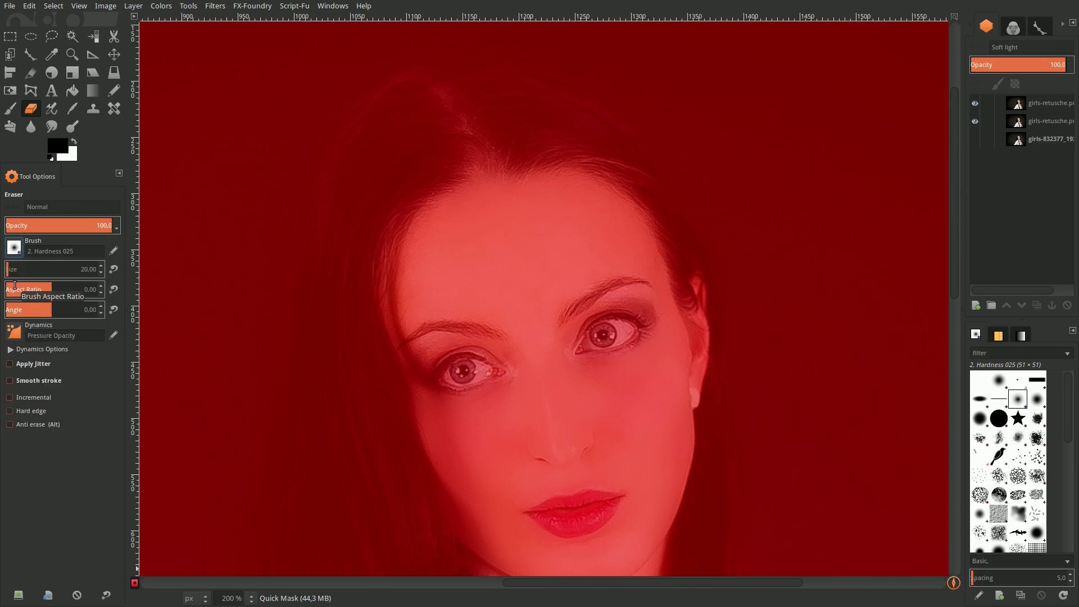
left_click(27, 382)
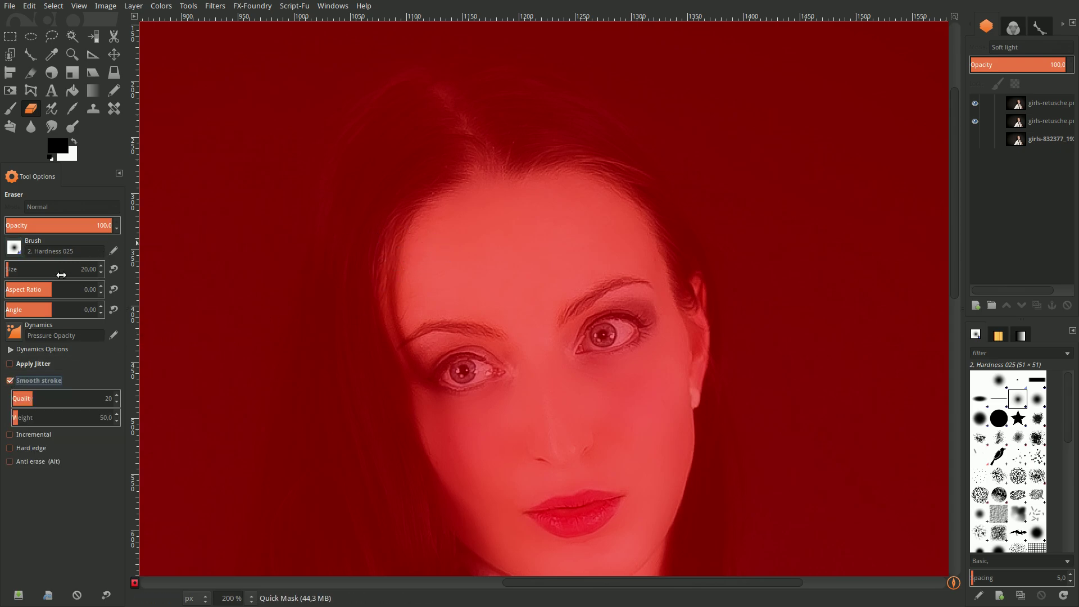
left_click(81, 269)
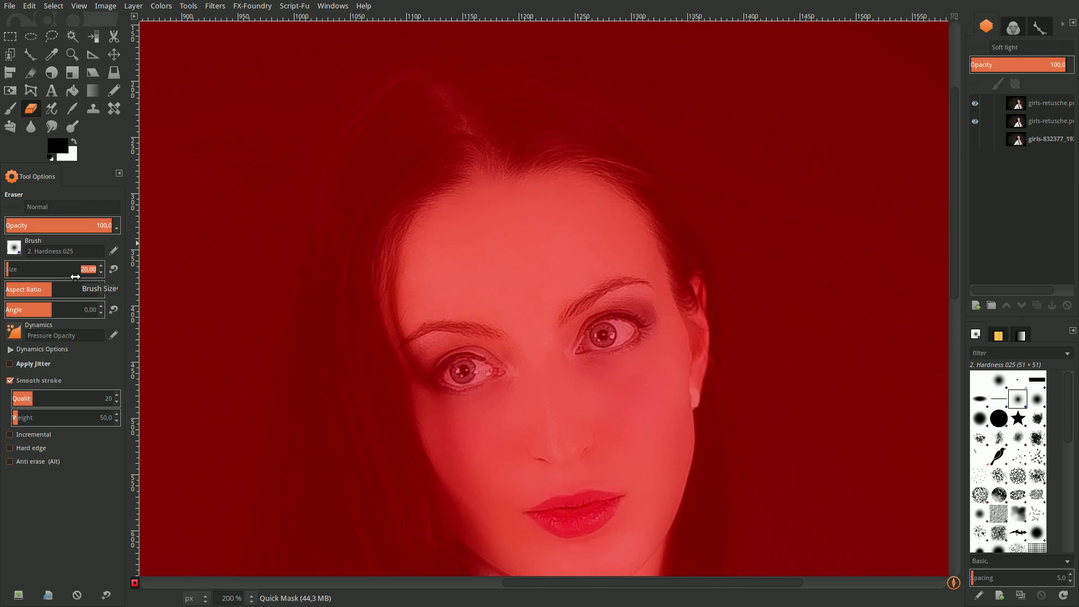
type("50")
key("Return")
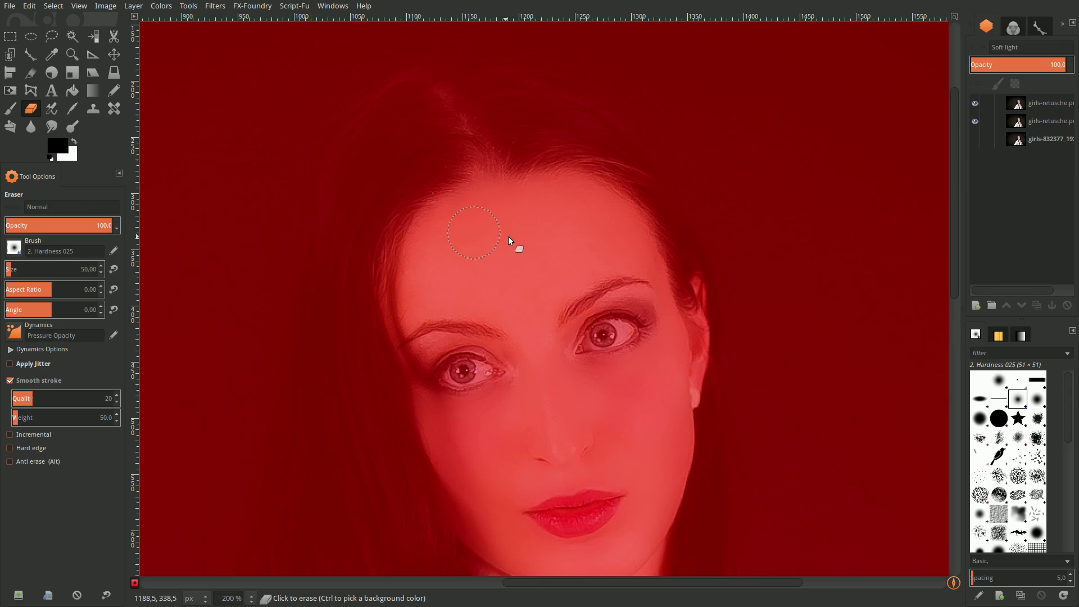
Erase the red Quick Mask across the whole forehead.
left_click(499, 214)
mouse_move(499, 214)
left_mouse_down()
mouse_move(482, 182)
mouse_move(425, 236)
mouse_move(414, 269)
left_mouse_up()
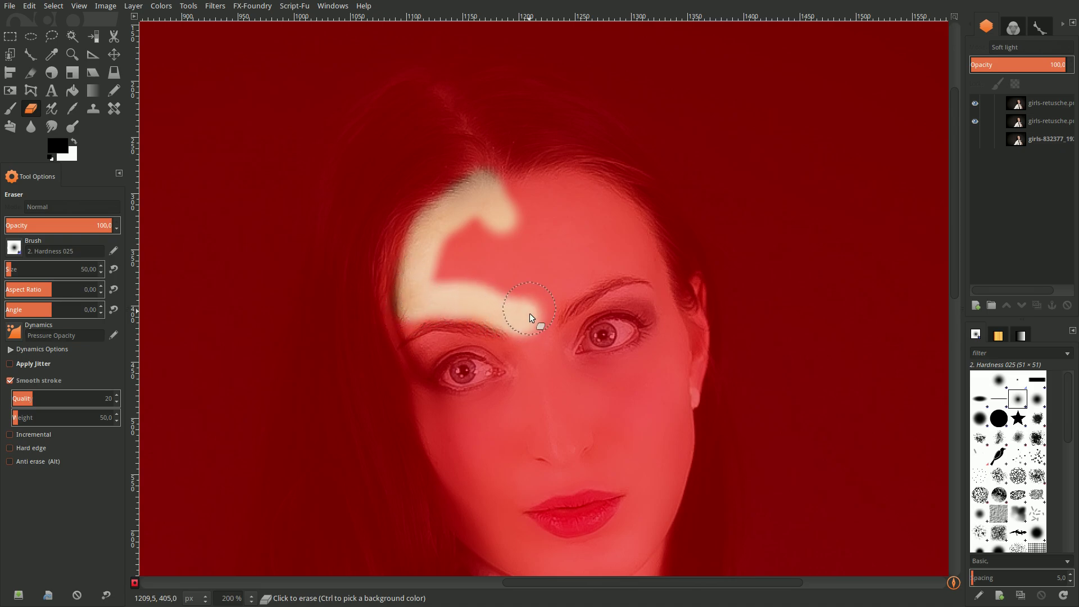
left_click_drag(530, 316, 566, 295)
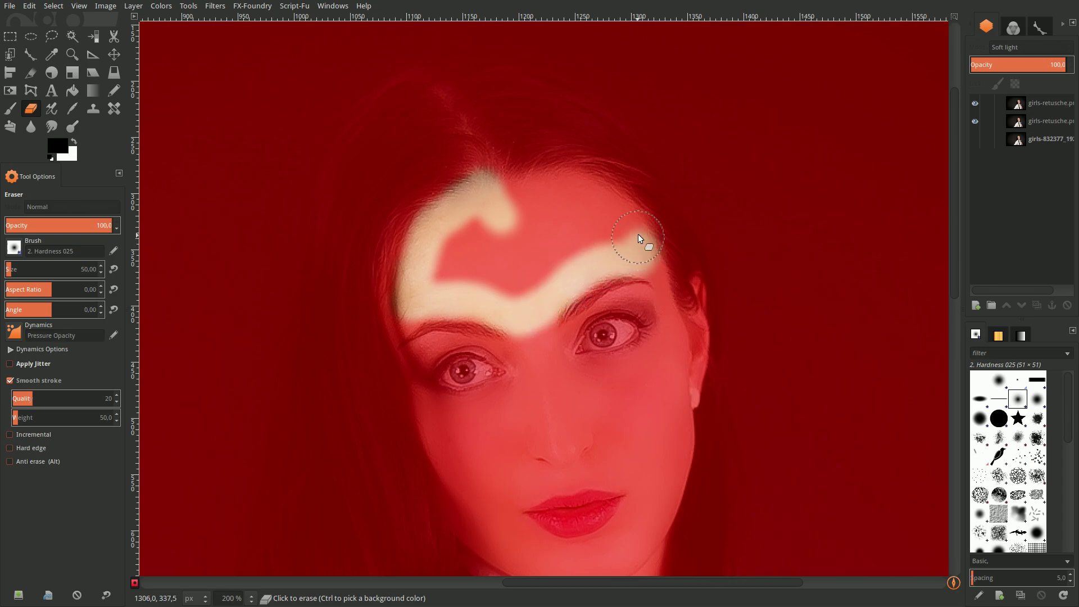
mouse_move(631, 229)
left_mouse_down()
mouse_move(609, 198)
mouse_move(556, 185)
mouse_move(506, 198)
left_mouse_up()
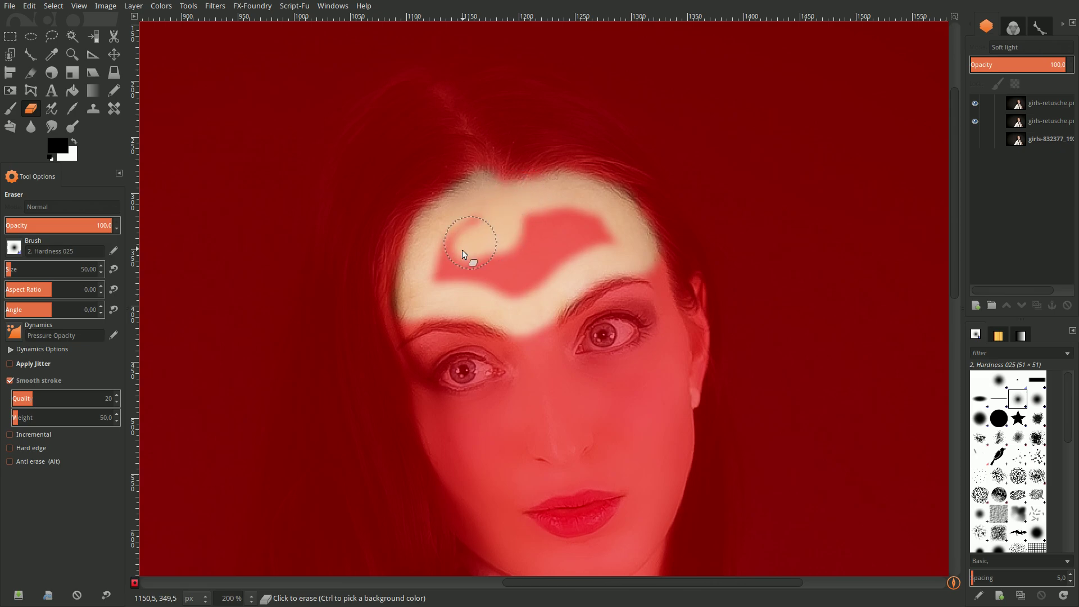
left_click_drag(462, 253, 470, 229)
left_click_drag(460, 273, 471, 275)
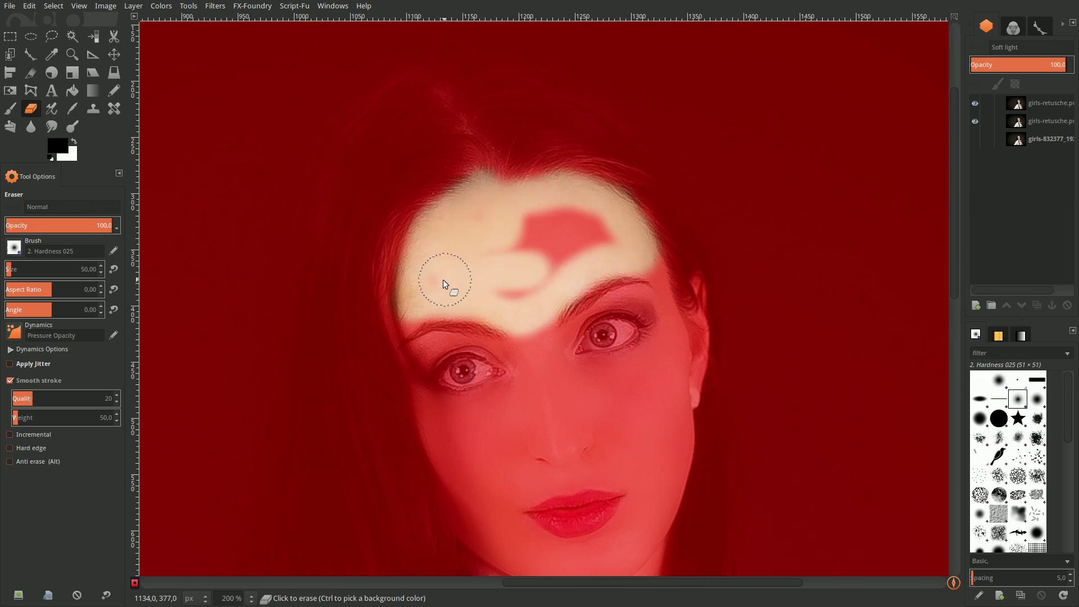
left_click_drag(577, 239, 581, 246)
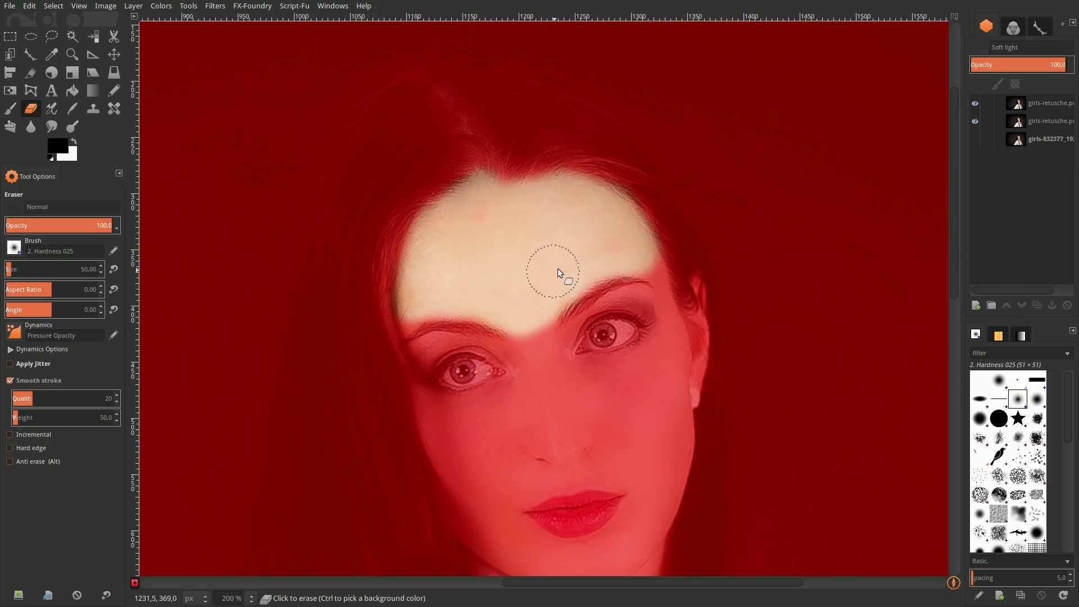
Erase the mask from the nose, left cheek, chin and around the lips.
left_click_drag(540, 354, 559, 433)
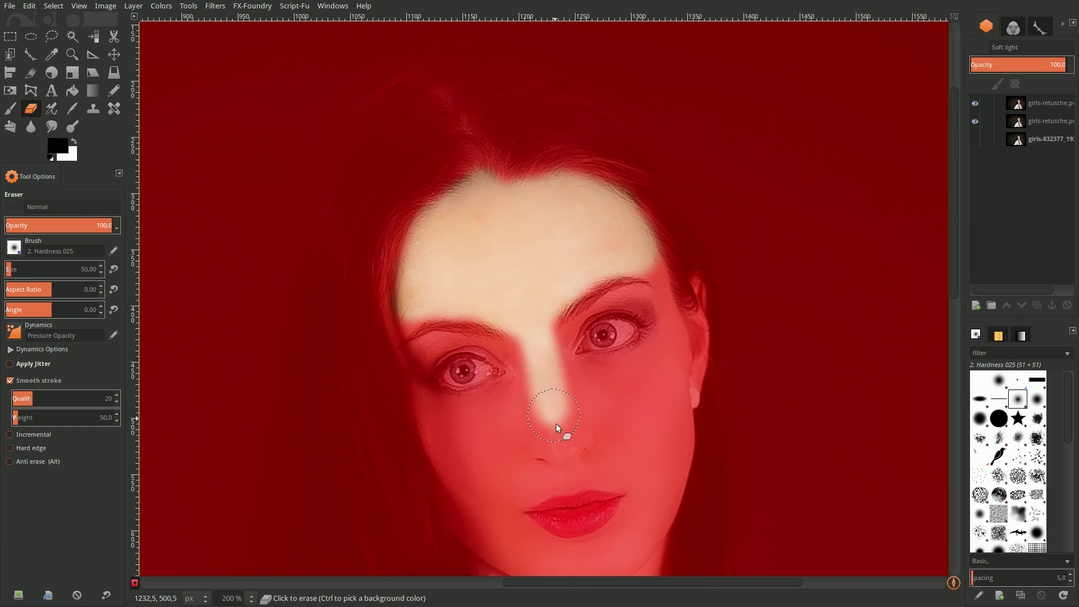
scroll(562, 441, "down", 5)
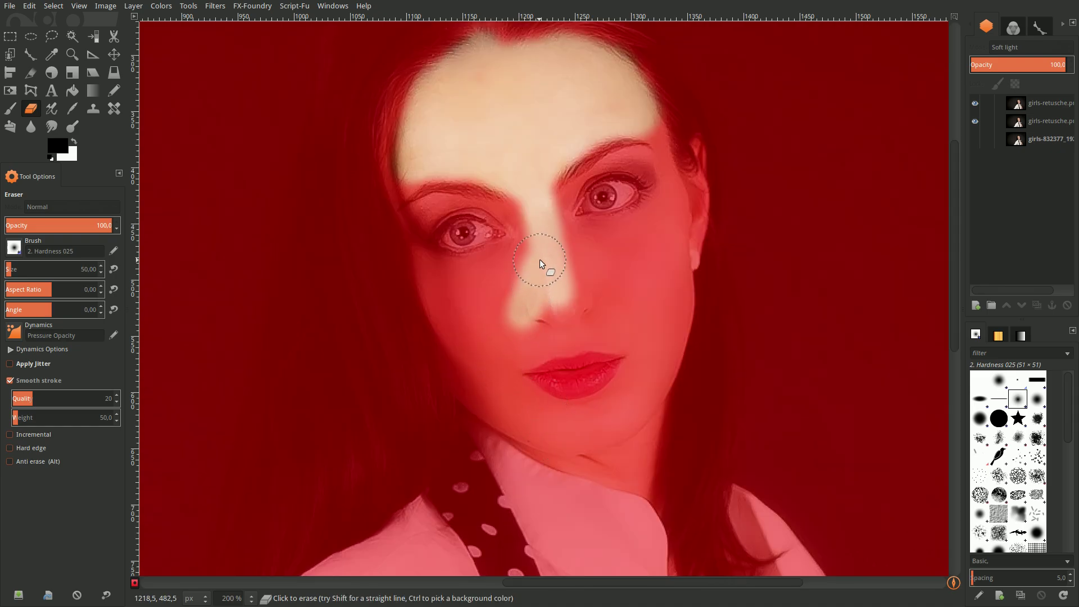
mouse_move(540, 260)
left_mouse_down()
mouse_move(473, 280)
mouse_move(434, 276)
left_mouse_up()
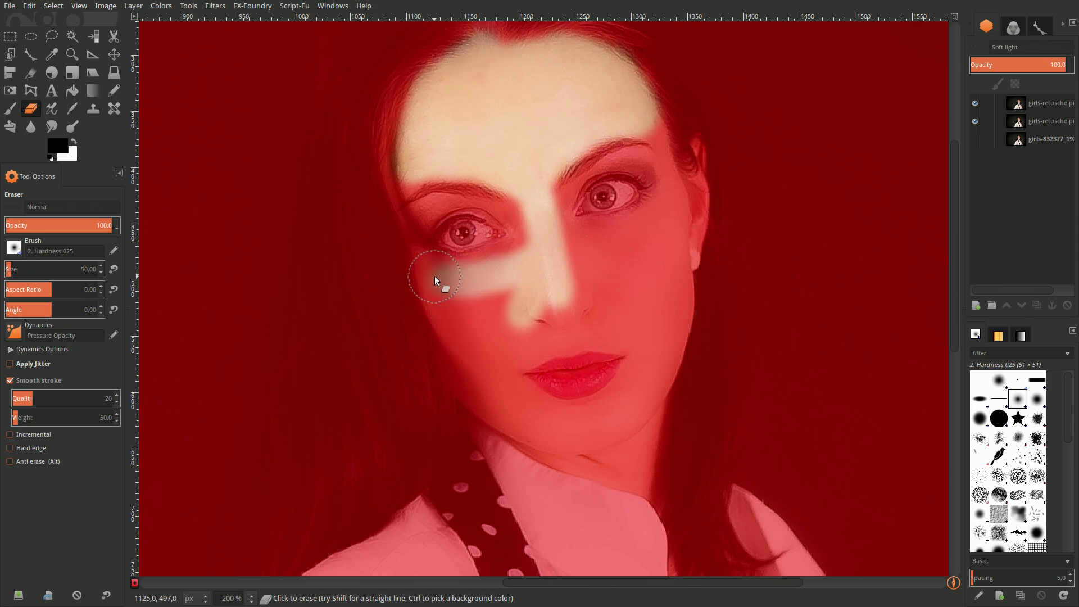
mouse_move(446, 323)
left_mouse_down()
mouse_move(487, 403)
mouse_move(599, 460)
mouse_move(644, 402)
mouse_move(670, 343)
left_mouse_up()
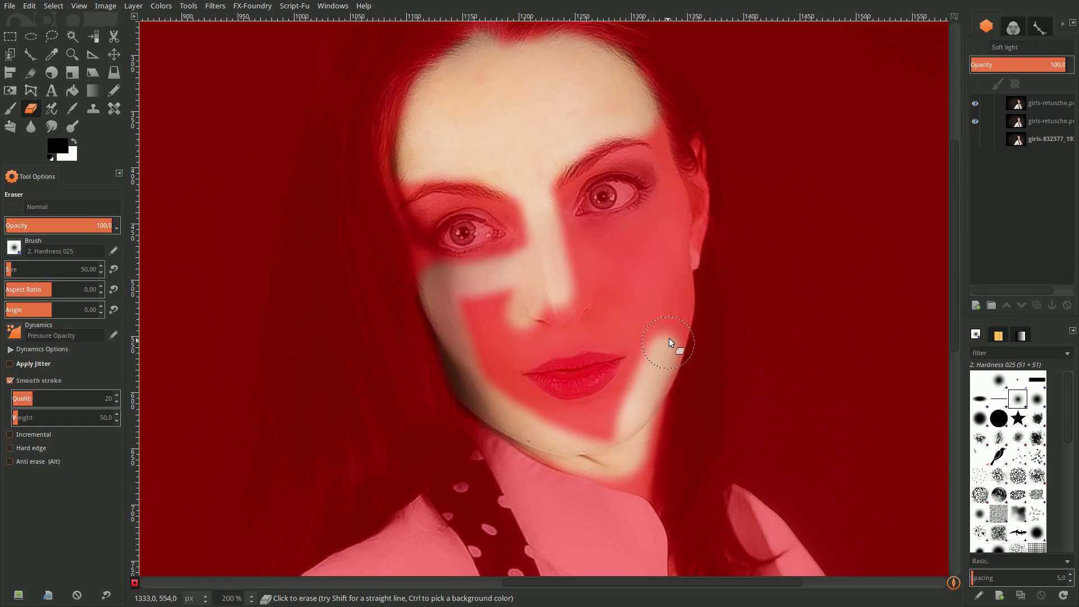
mouse_move(673, 232)
left_mouse_down()
mouse_move(671, 216)
mouse_move(606, 240)
mouse_move(544, 296)
left_mouse_up()
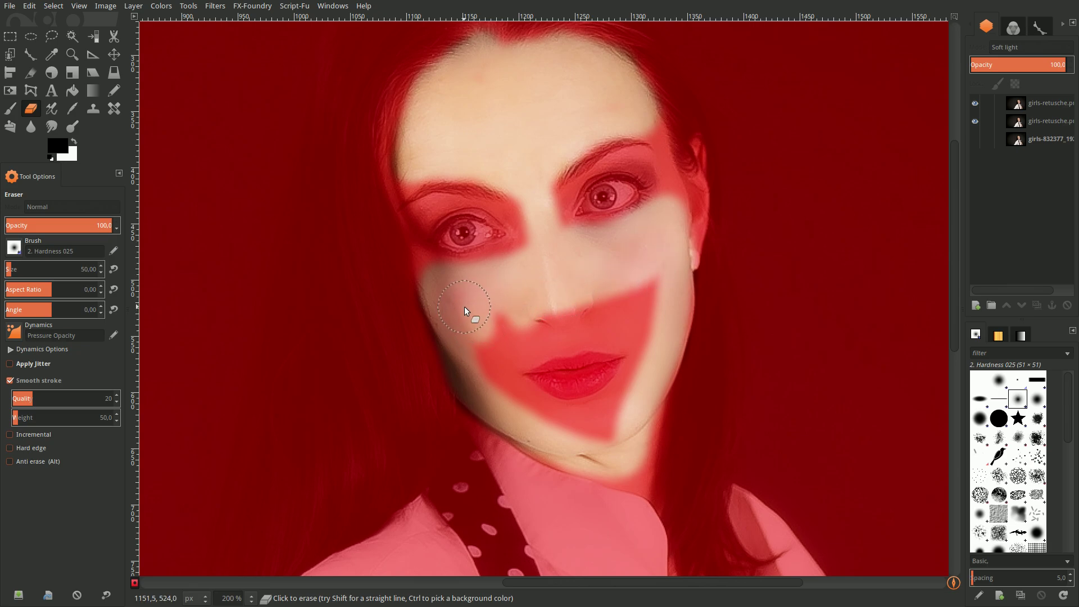
left_click_drag(589, 419, 599, 434)
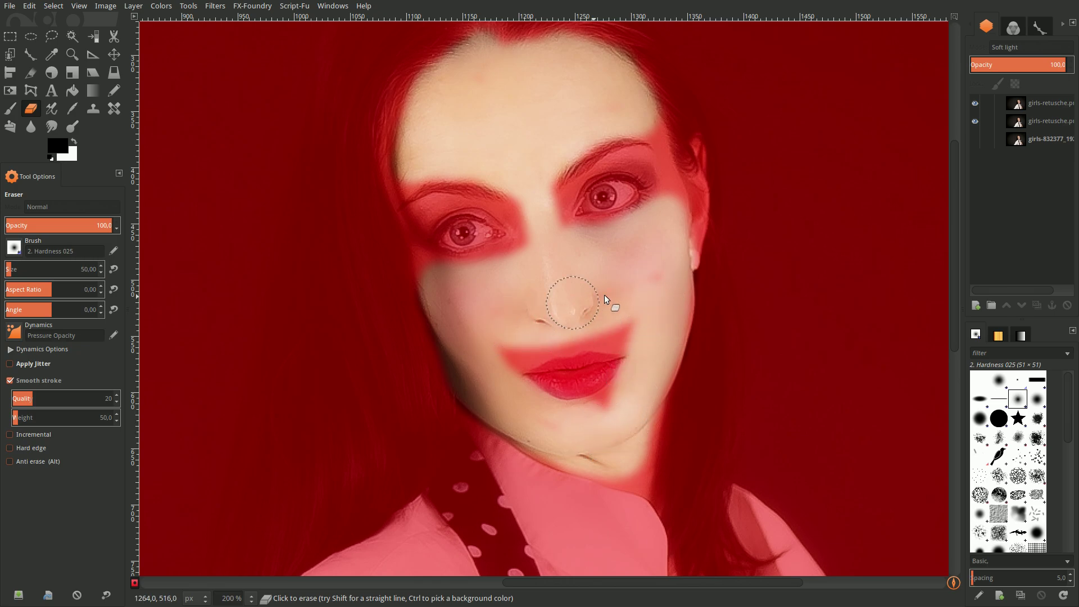
mouse_move(605, 294)
left_mouse_down()
mouse_move(620, 347)
mouse_move(550, 356)
left_mouse_up()
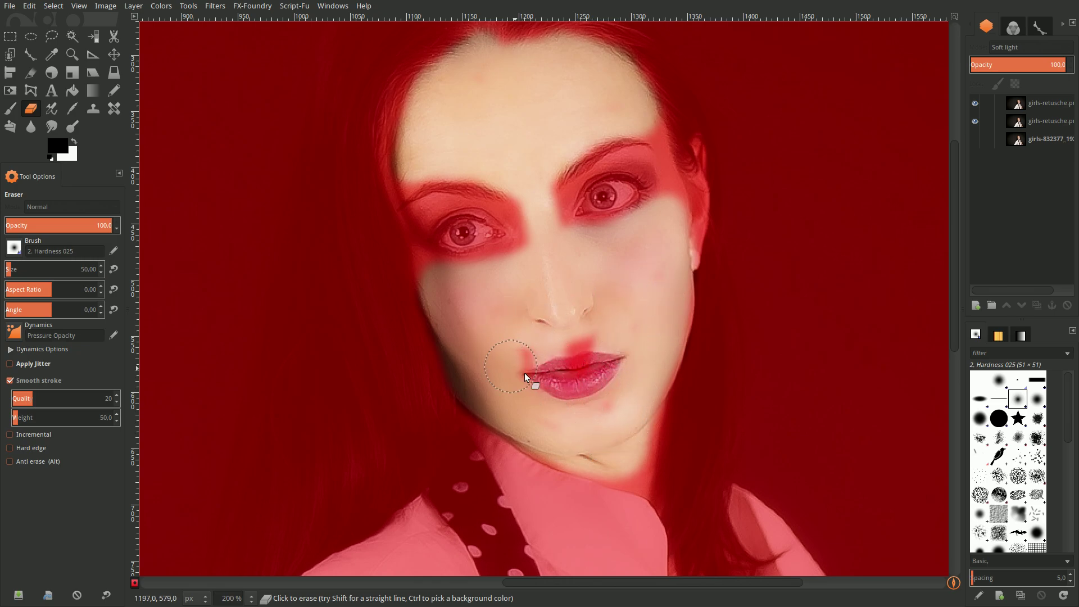
mouse_move(585, 437)
left_mouse_down()
mouse_move(563, 372)
mouse_move(584, 318)
left_mouse_up()
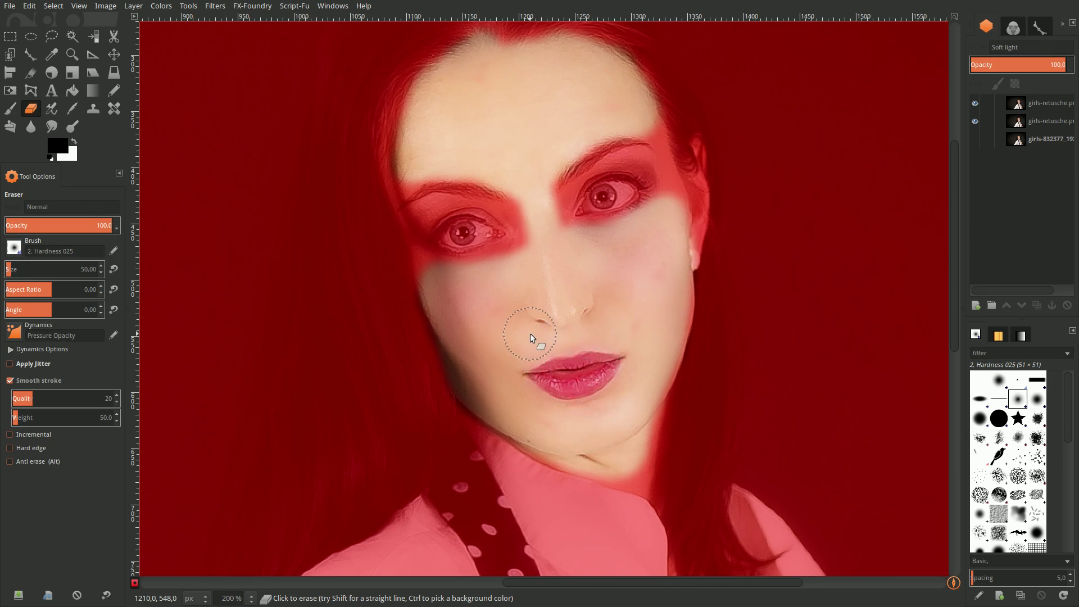
Clear the mask from the neck and upper chest skin below the collar.
scroll(545, 308, "down", 5)
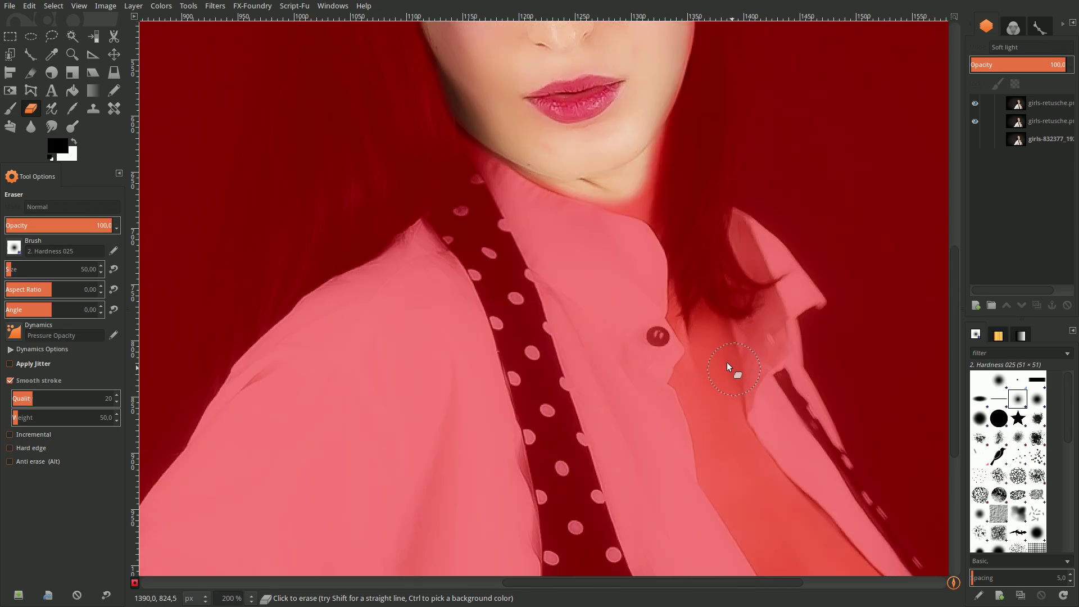
left_click_drag(713, 338, 719, 358)
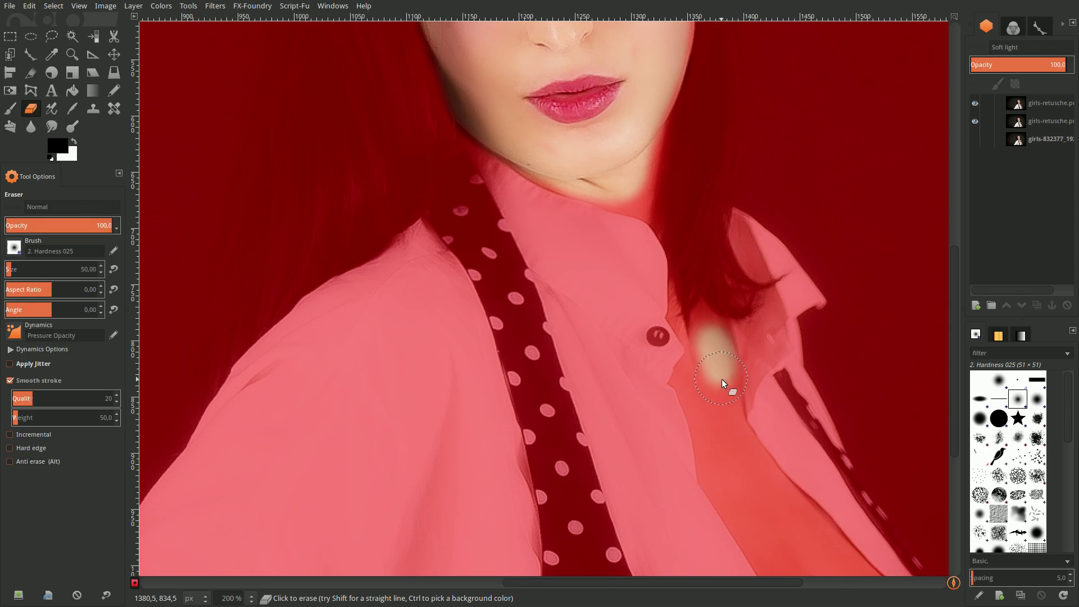
scroll(740, 457, "down", 5)
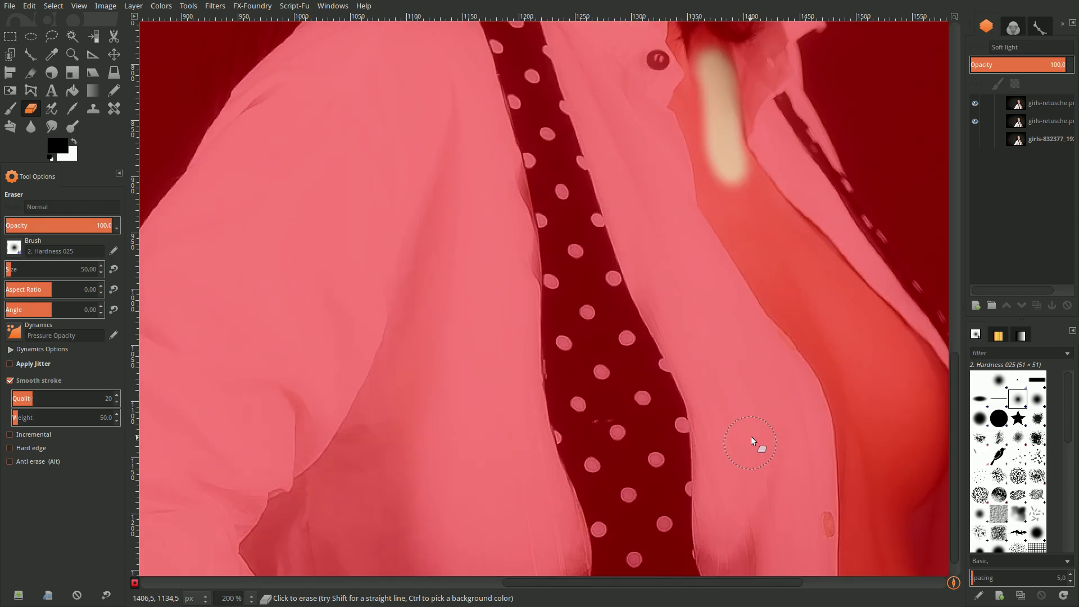
left_click_drag(724, 582, 766, 583)
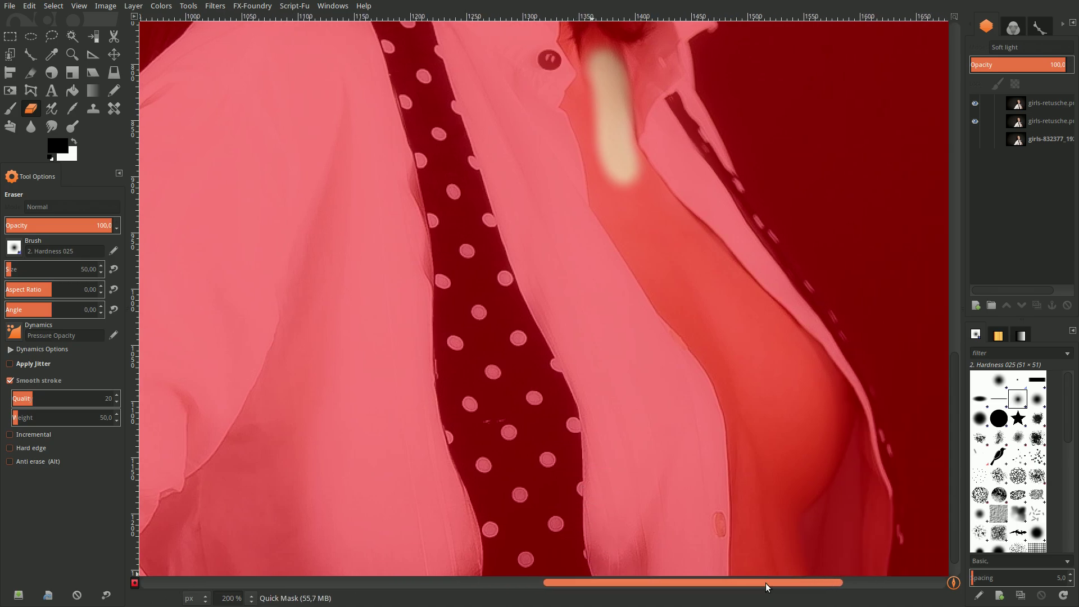
left_click_drag(629, 173, 641, 192)
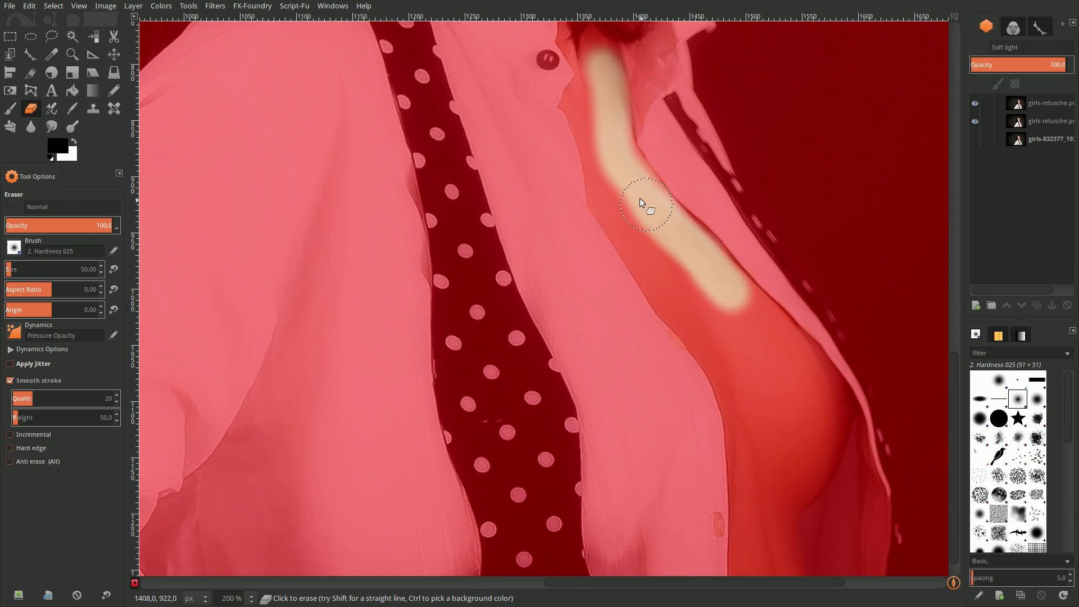
left_click_drag(623, 174, 691, 251)
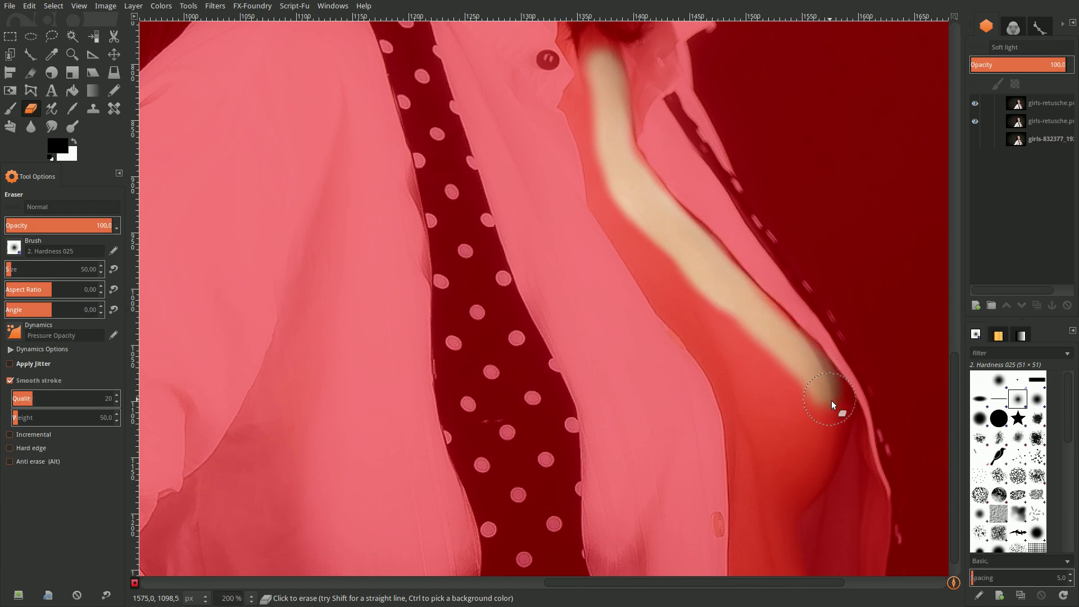
mouse_move(834, 420)
left_mouse_down()
mouse_move(823, 450)
mouse_move(781, 366)
left_mouse_up()
Clear the lower chest skin strip and tidy its edges, leaving the shirt masked.
scroll(804, 471, "down", 1)
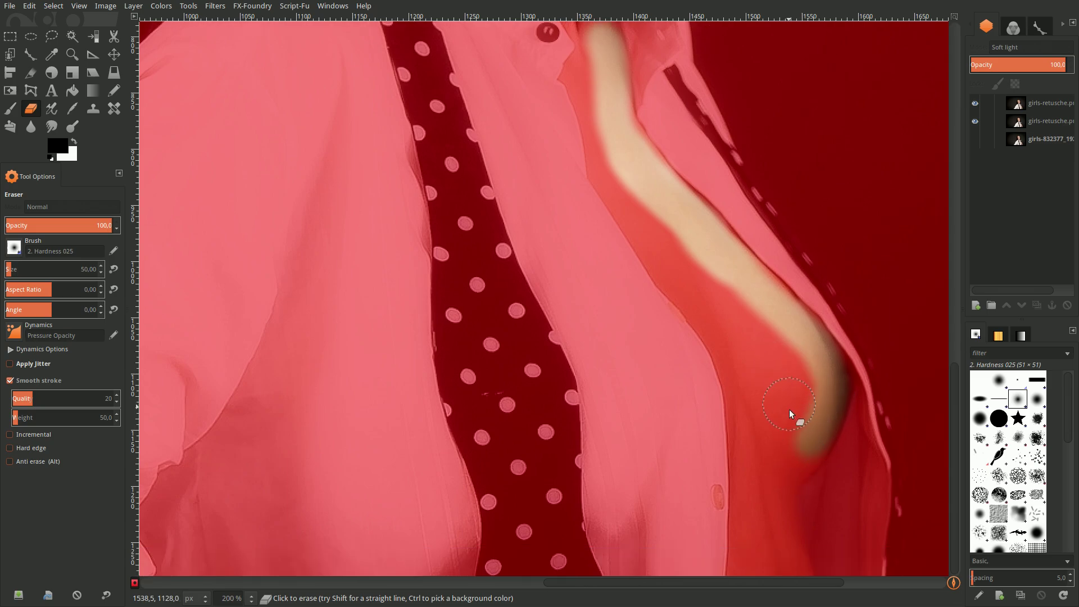
mouse_move(785, 465)
left_mouse_down()
mouse_move(807, 443)
mouse_move(800, 459)
left_mouse_up()
left_click_drag(777, 511, 795, 576)
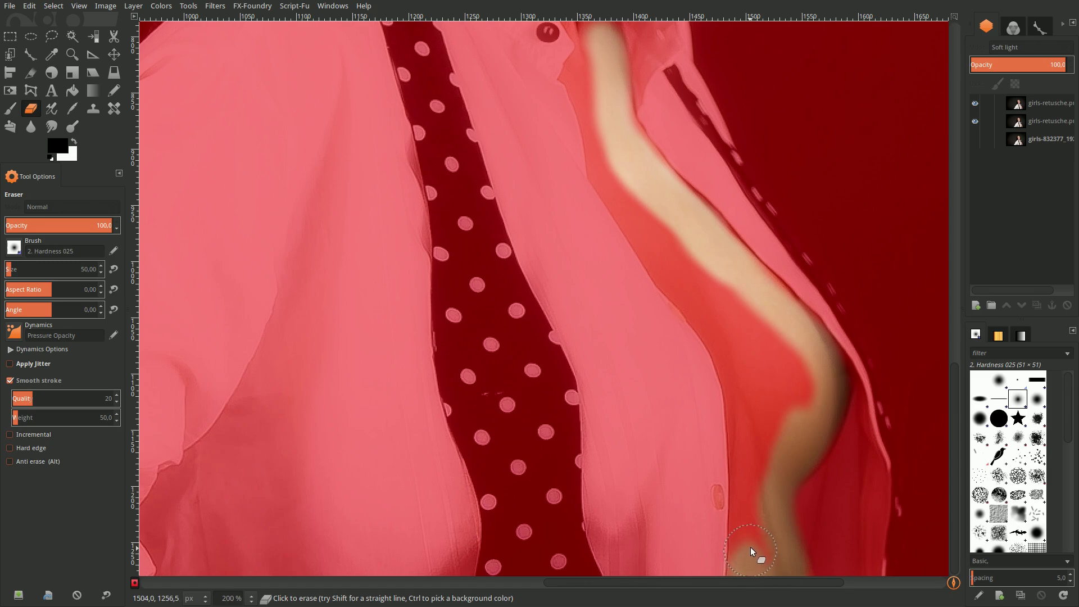
left_click_drag(754, 412, 777, 550)
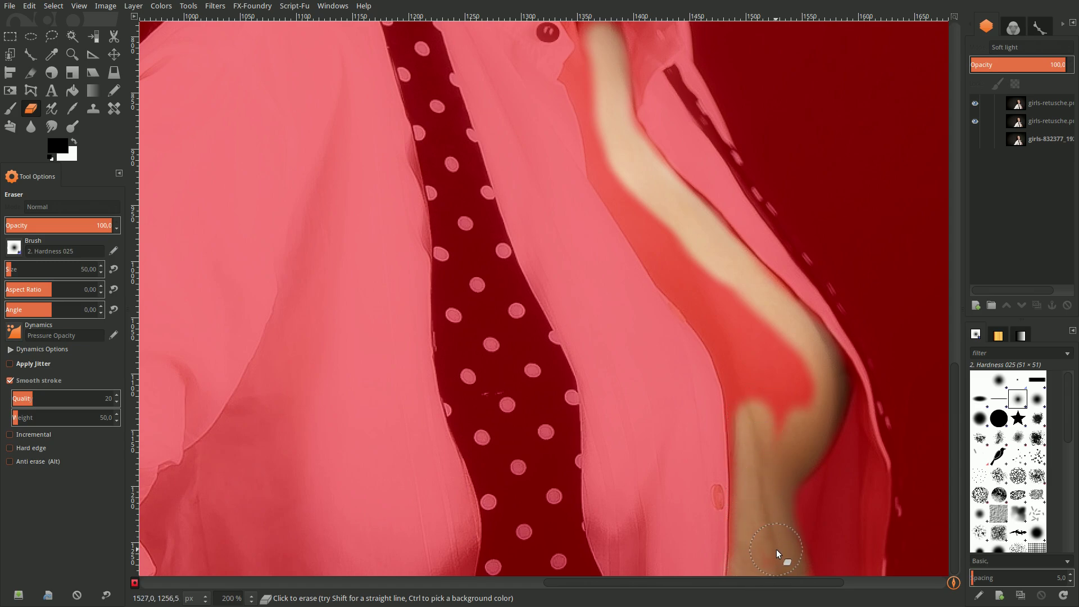
left_click_drag(761, 412, 747, 373)
mouse_move(758, 429)
left_mouse_down()
mouse_move(802, 388)
mouse_move(777, 400)
mouse_move(725, 268)
left_mouse_up()
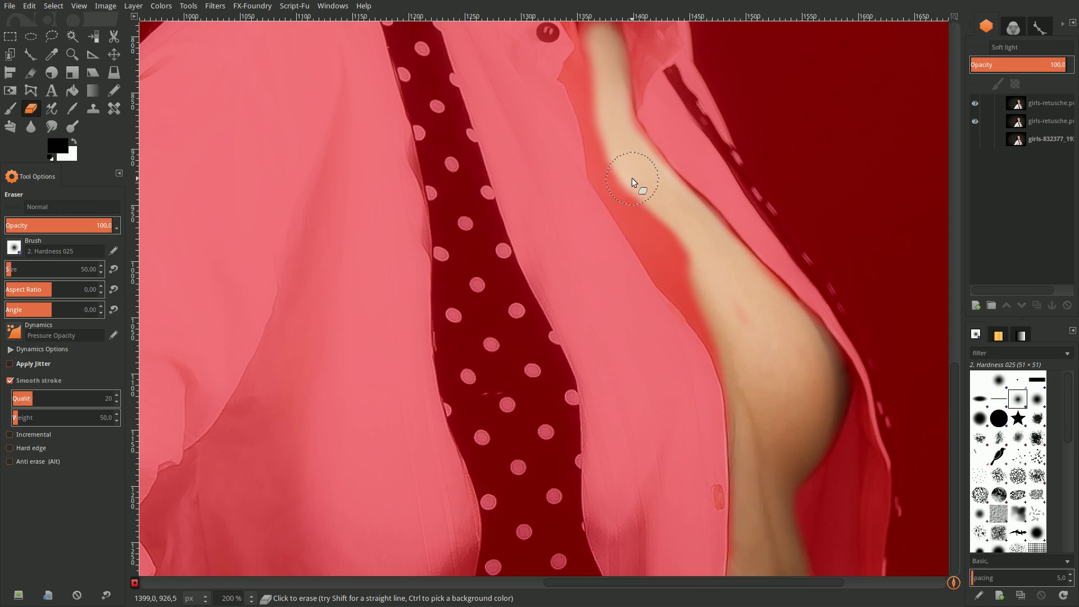
mouse_move(632, 177)
left_mouse_down()
mouse_move(629, 200)
mouse_move(657, 248)
left_mouse_up()
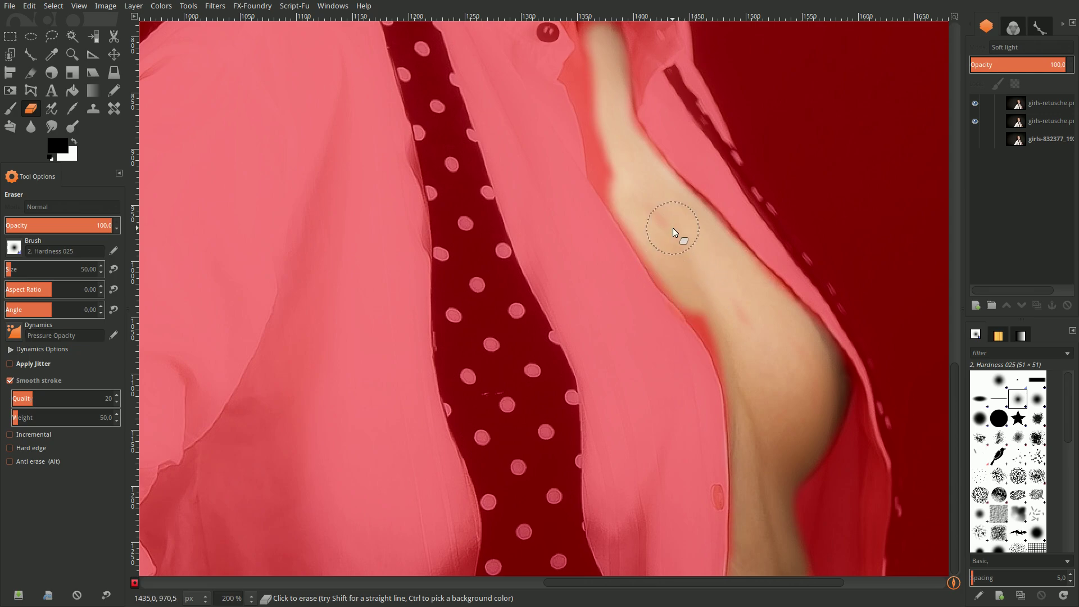
left_click_drag(705, 312, 714, 325)
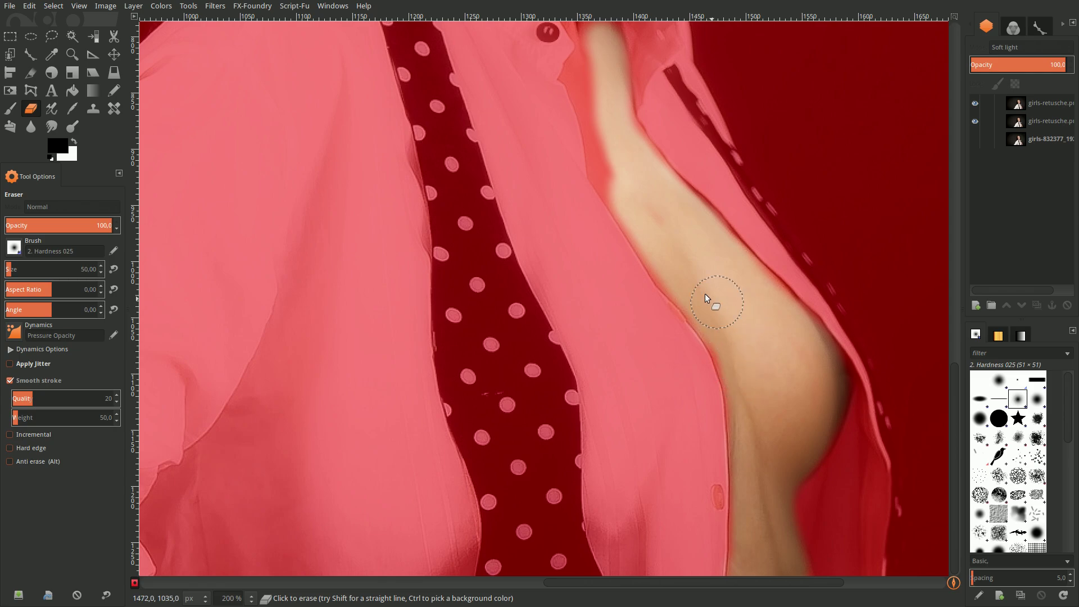
scroll(699, 288, "up", 5)
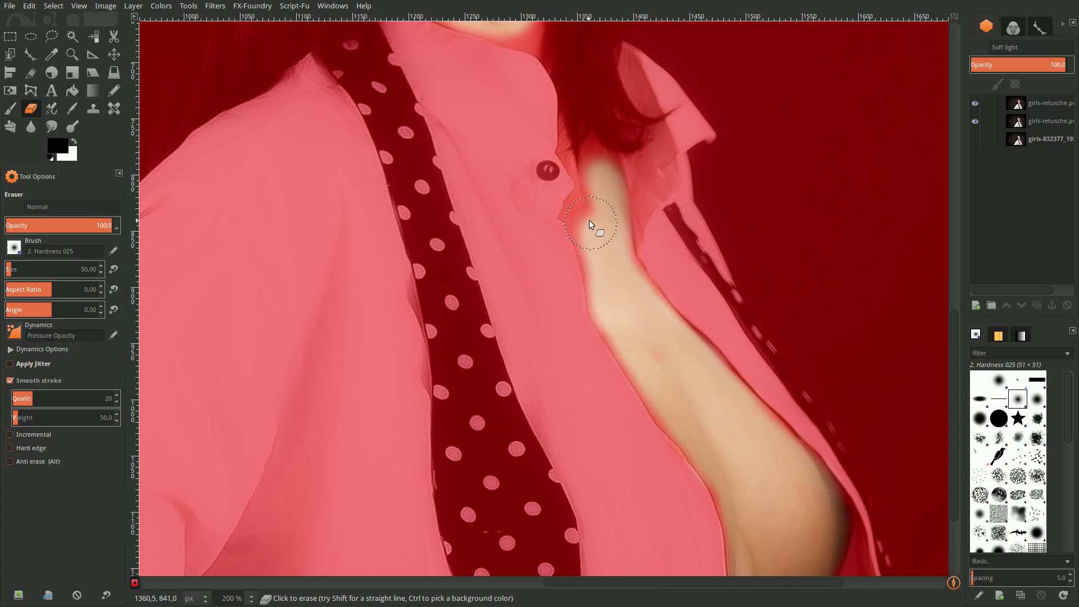
Shrink the eraser to size 25, clear a patch by the right eyebrow, and zoom to 400%.
scroll(618, 249, "up", 5)
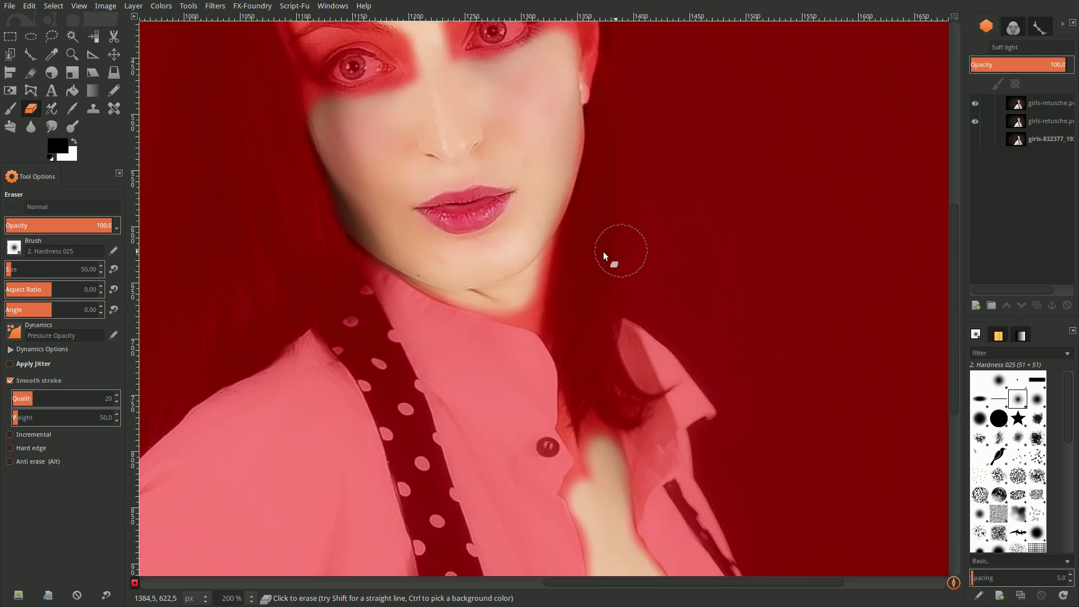
scroll(602, 251, "up", 3)
left_click_drag(72, 269, 66, 270)
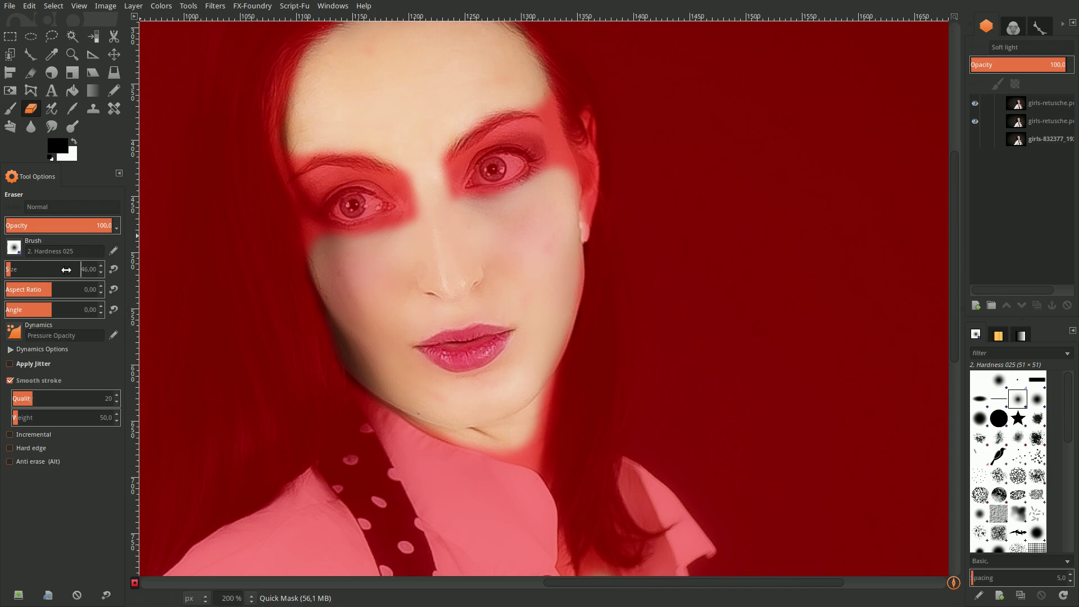
scroll(67, 270, "down", 14)
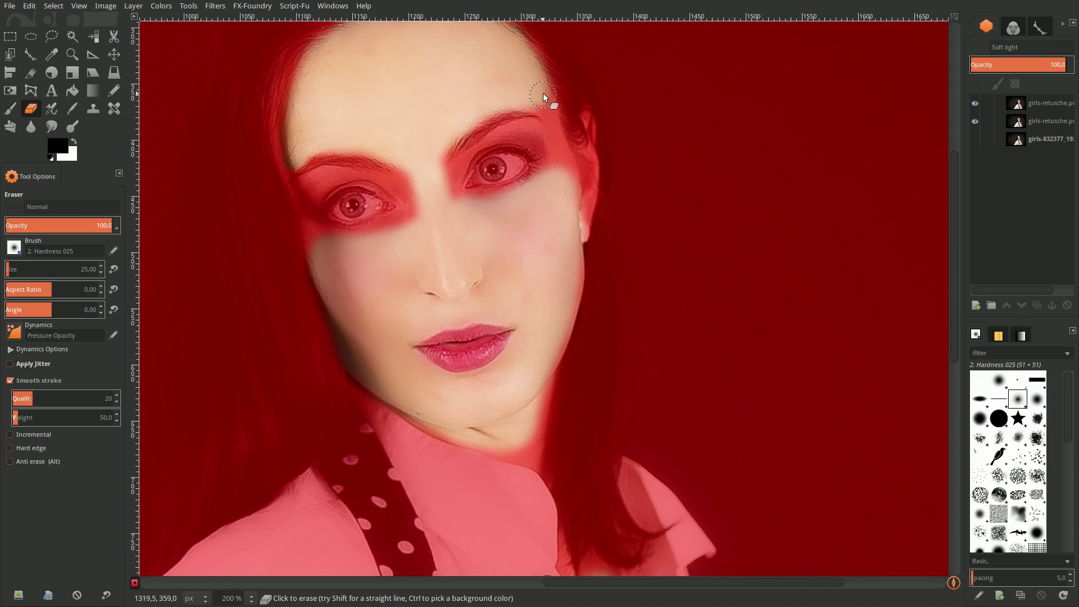
left_click_drag(549, 110, 556, 128)
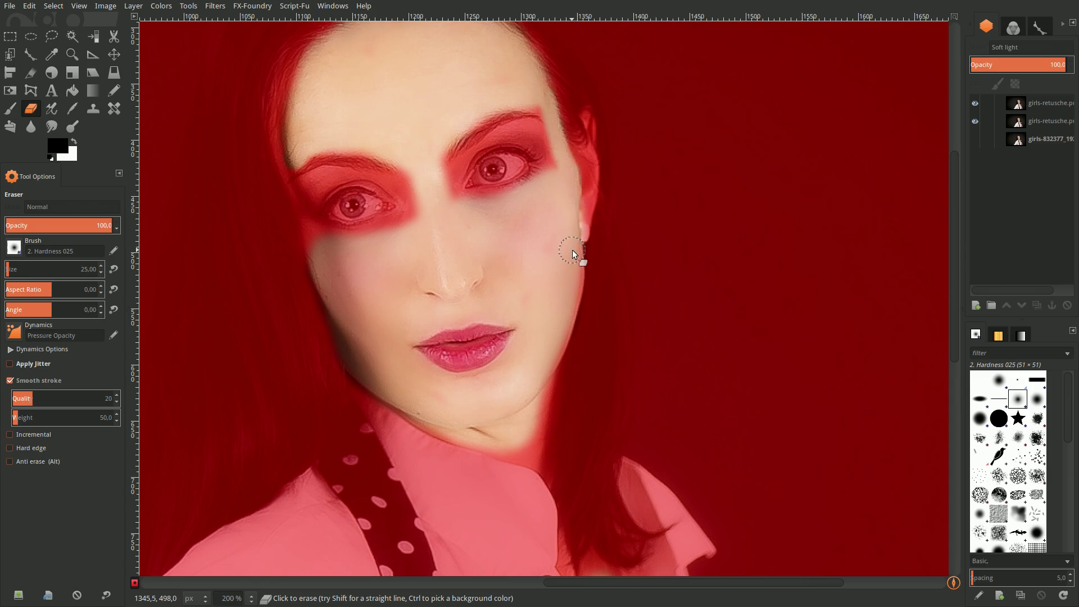
left_click(251, 598)
left_click(246, 502)
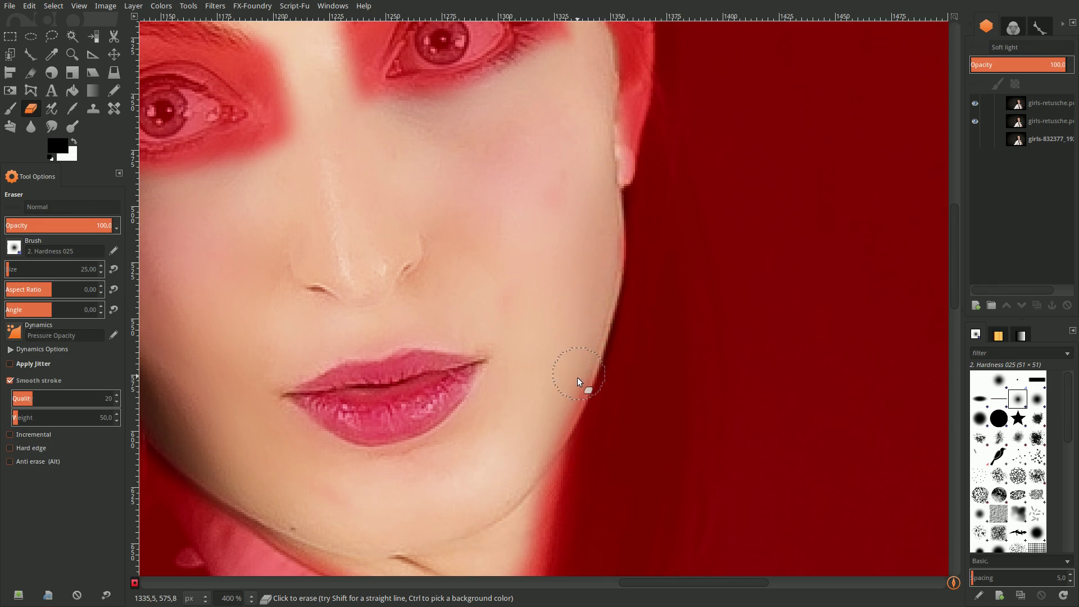
Clean the mask edges along the chin and the left cheek beside the hair.
scroll(541, 460, "down", 3)
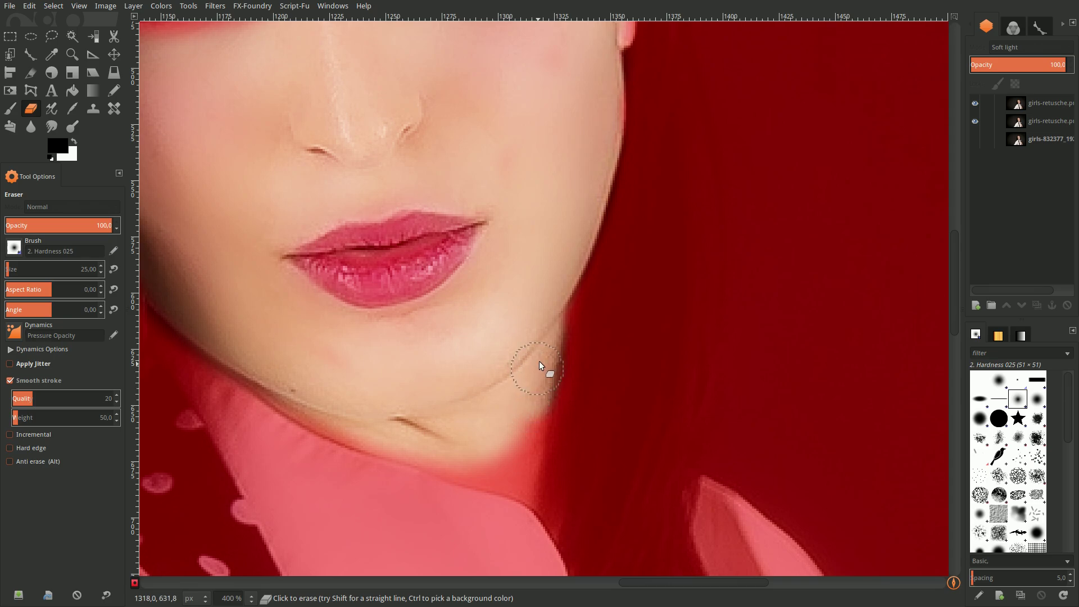
mouse_move(528, 468)
left_mouse_down()
mouse_move(525, 486)
mouse_move(512, 480)
left_mouse_up()
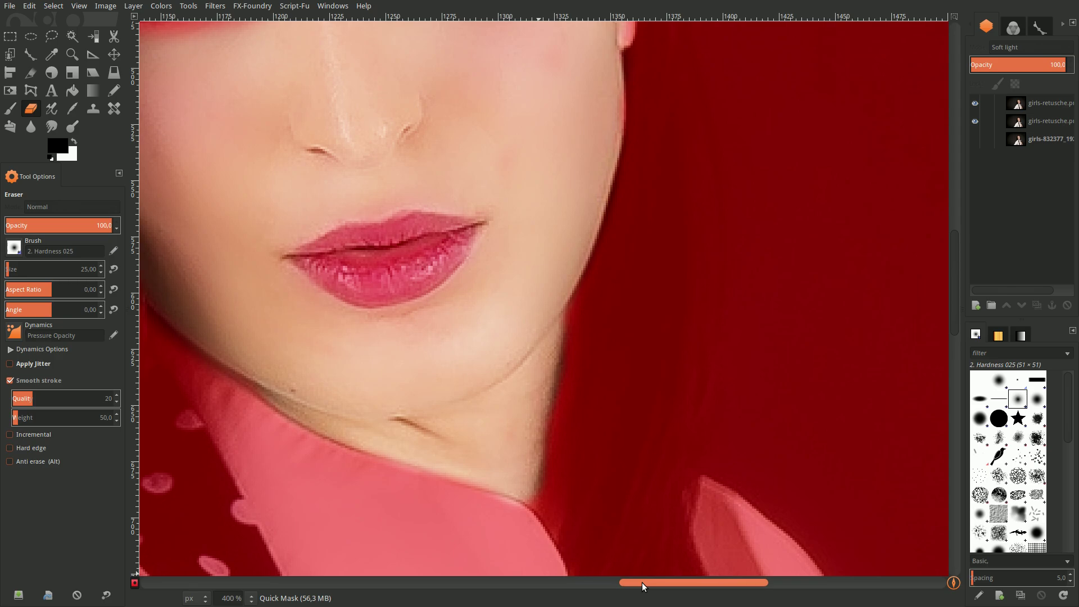
left_click_drag(642, 583, 602, 582)
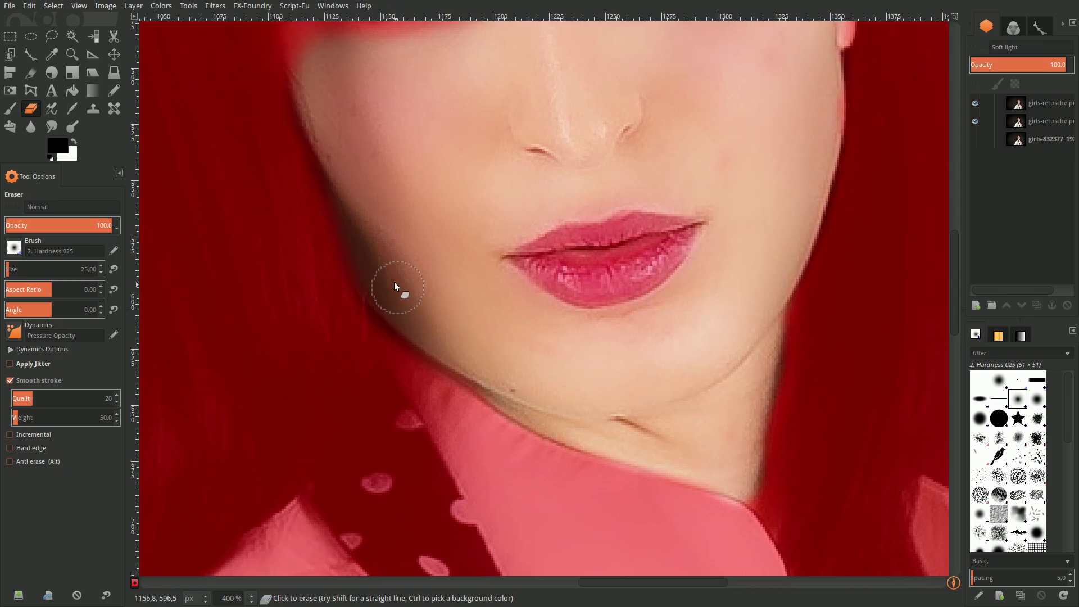
scroll(369, 236, "up", 5)
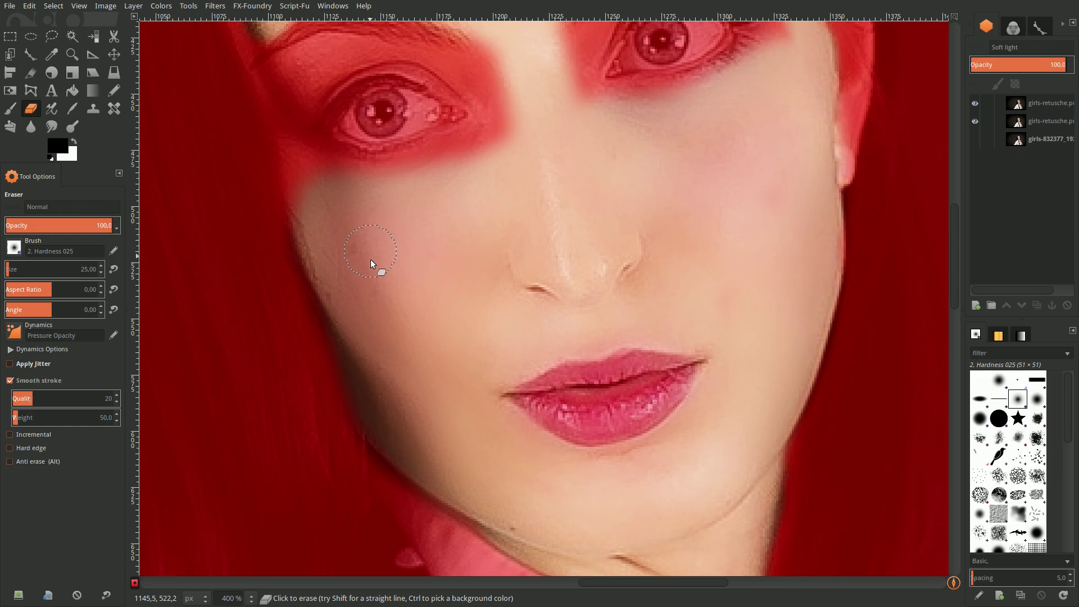
left_click_drag(289, 147, 298, 206)
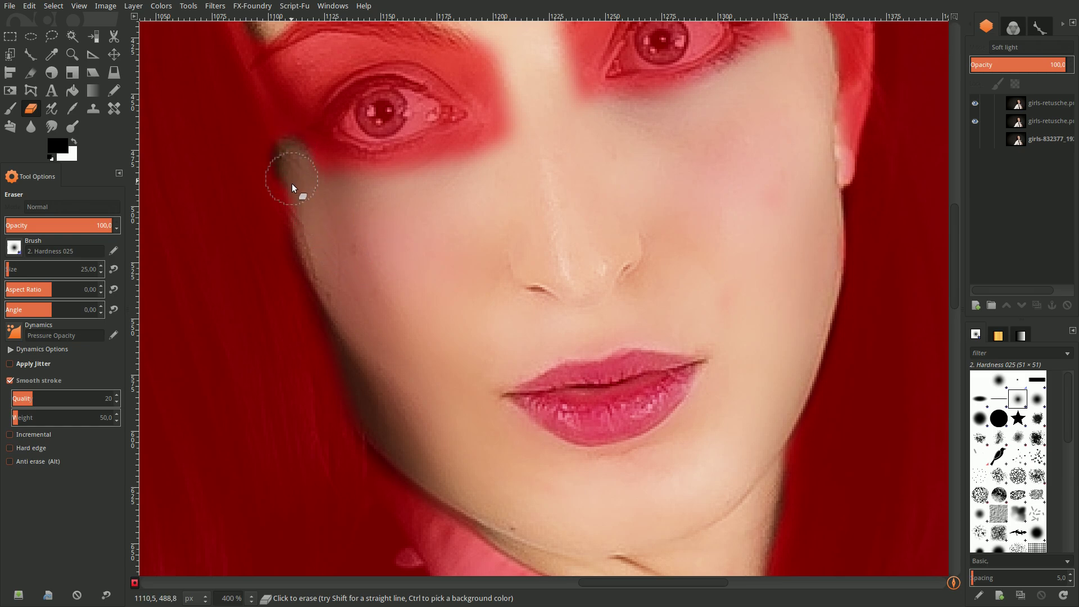
mouse_move(318, 248)
left_mouse_down()
mouse_move(292, 140)
mouse_move(402, 170)
left_mouse_up()
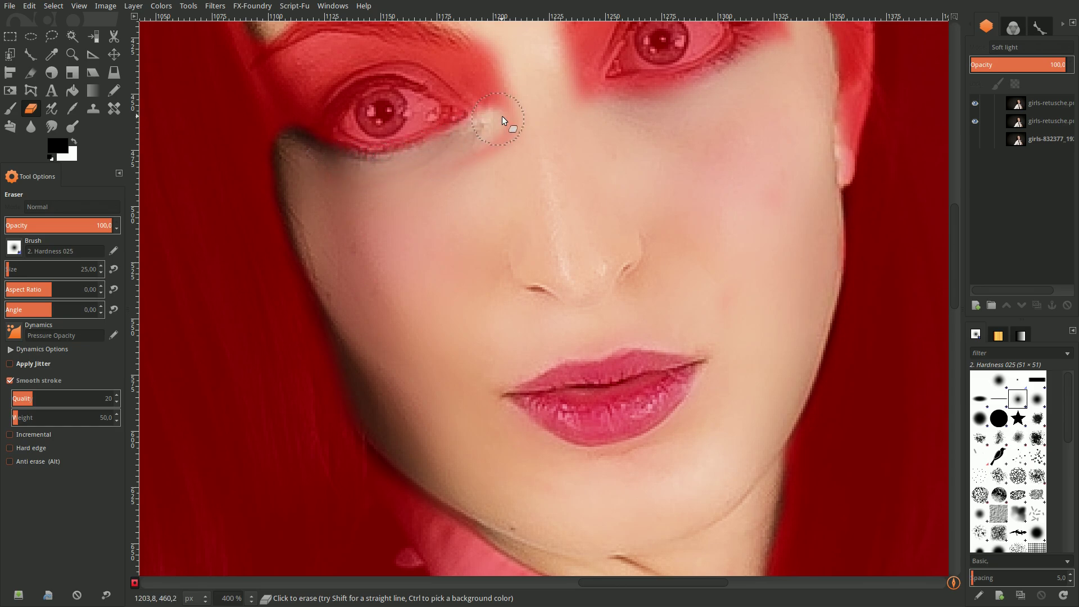
Clear the mask around the left eye's outer corner and upper and lower eyelids.
scroll(427, 197, "up", 5)
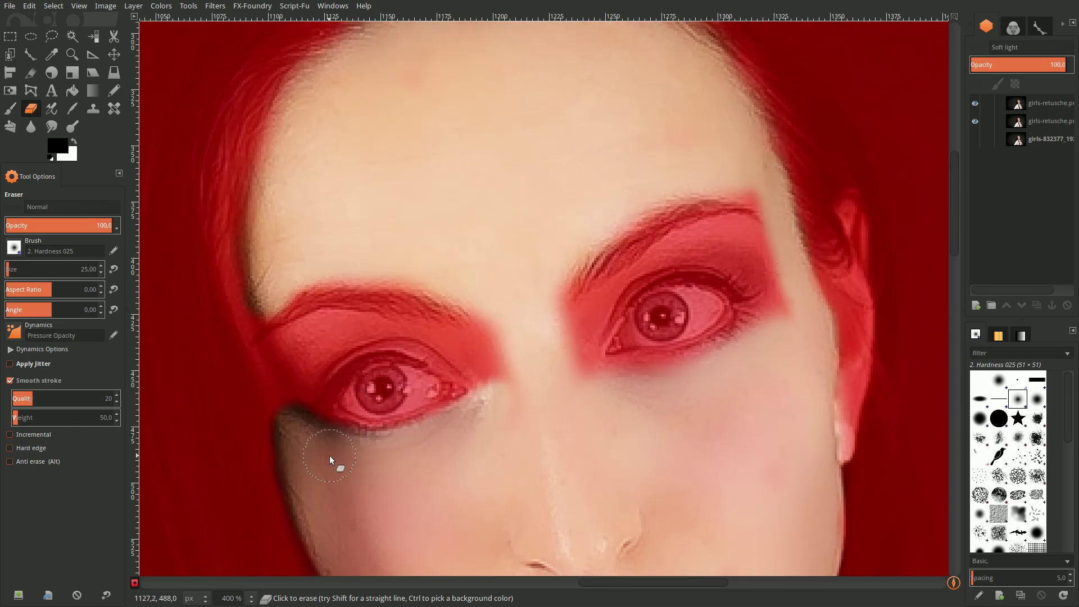
left_click_drag(299, 448, 286, 410)
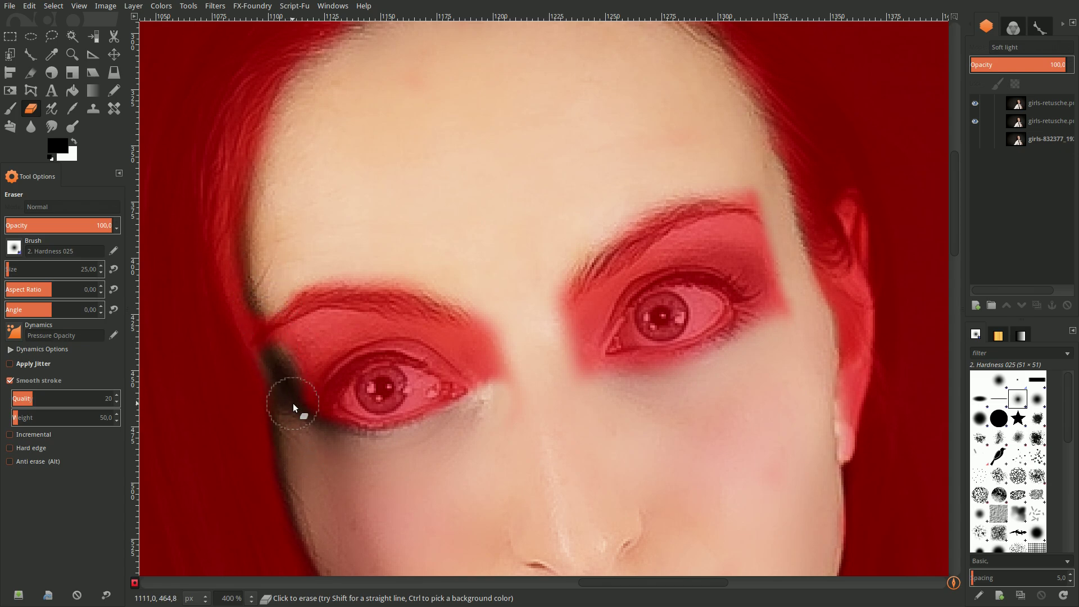
left_click_drag(286, 349, 311, 334)
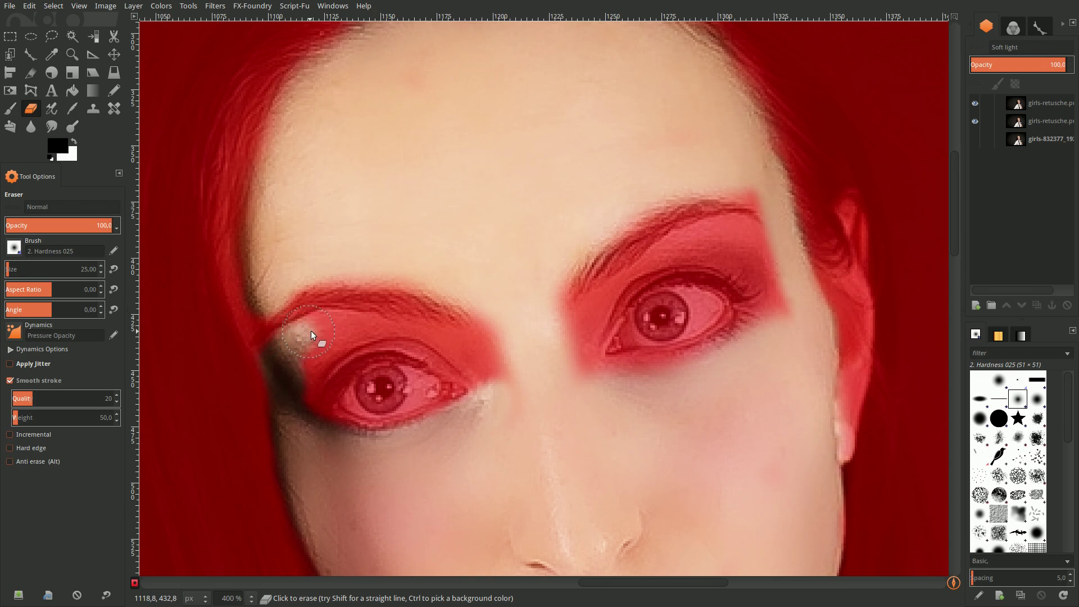
mouse_move(401, 335)
left_mouse_down()
mouse_move(455, 348)
mouse_move(492, 378)
mouse_move(467, 358)
left_mouse_up()
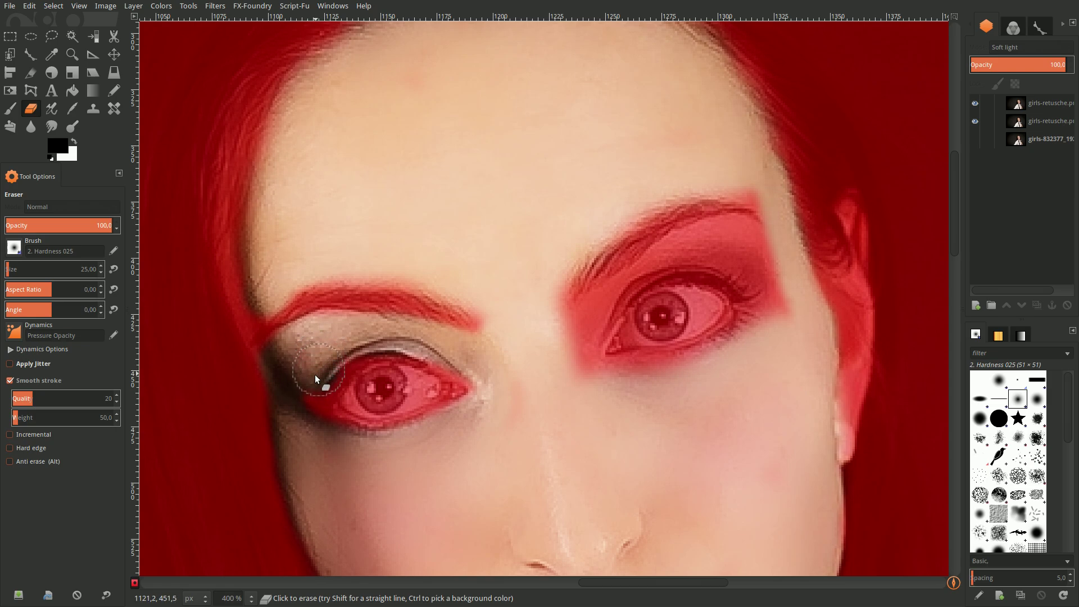
left_click_drag(315, 374, 305, 410)
left_click_drag(384, 443, 478, 419)
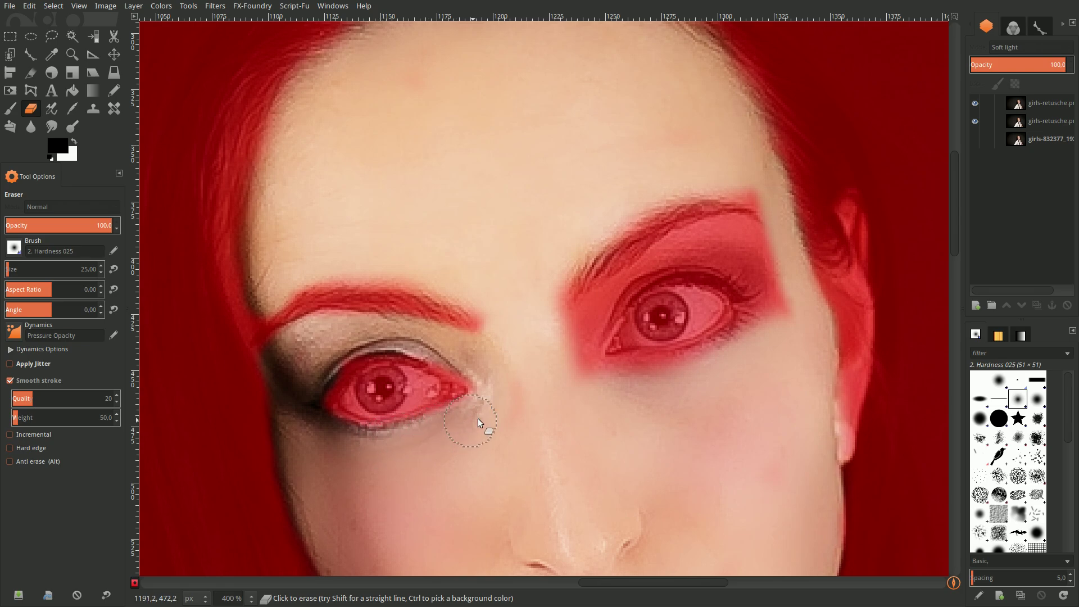
left_click_drag(369, 336, 343, 349)
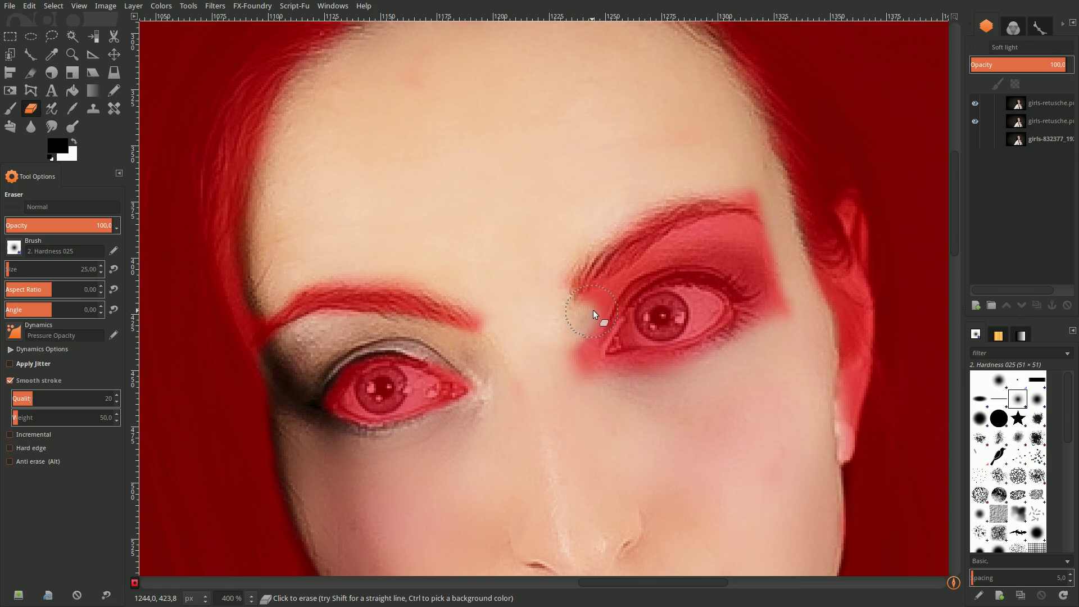
Unmask the skin at the right eye's inner corner, outer brow bone and eyelid crease.
left_click_drag(614, 297, 634, 286)
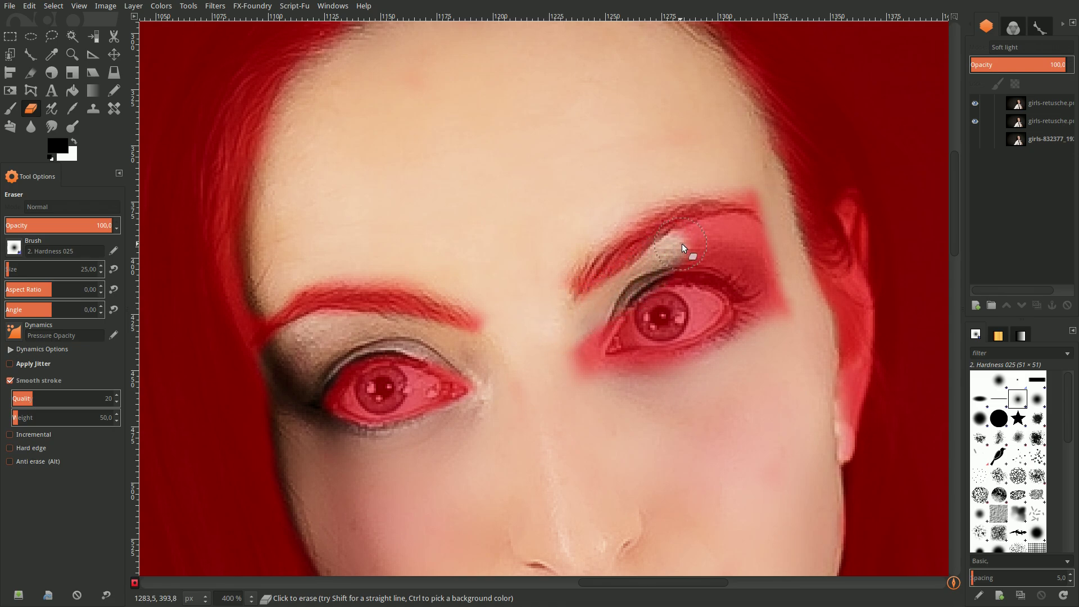
left_click_drag(744, 236, 773, 243)
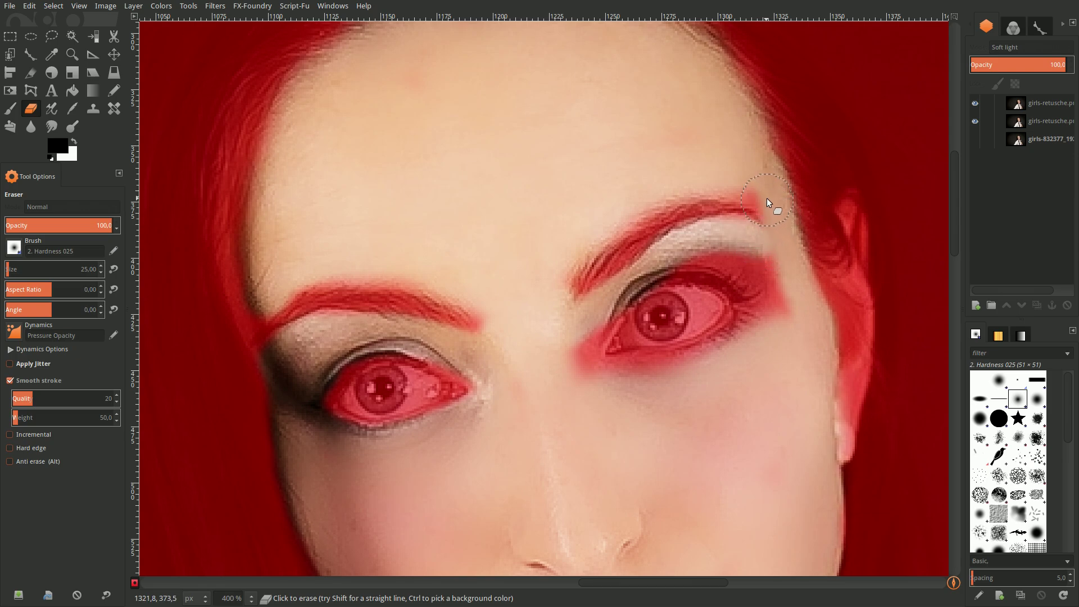
left_click_drag(768, 202, 750, 185)
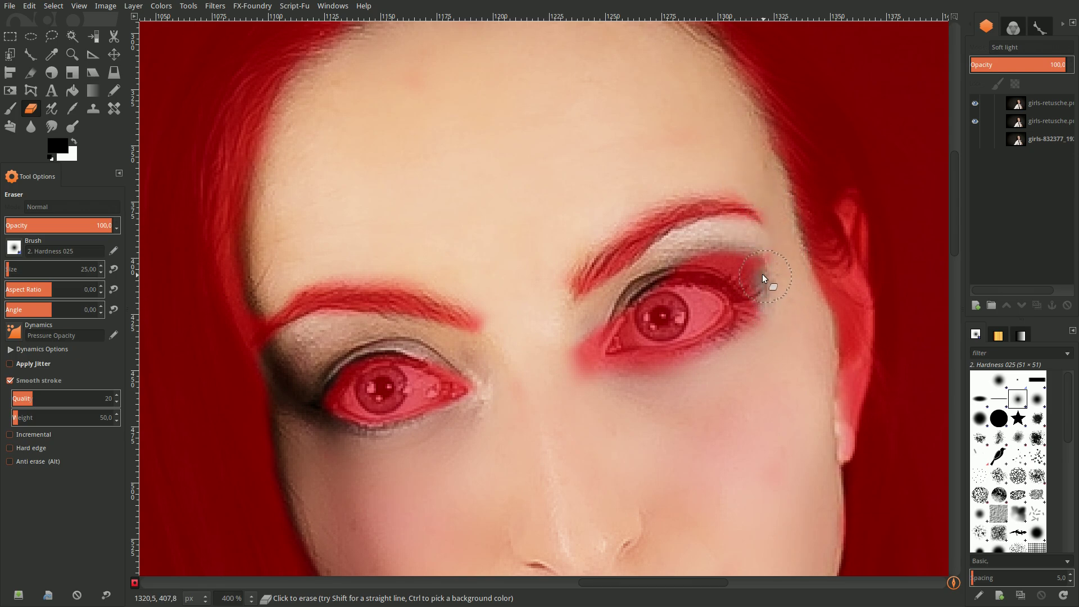
mouse_move(733, 263)
left_mouse_down()
mouse_move(703, 252)
mouse_move(710, 265)
mouse_move(585, 356)
left_mouse_up()
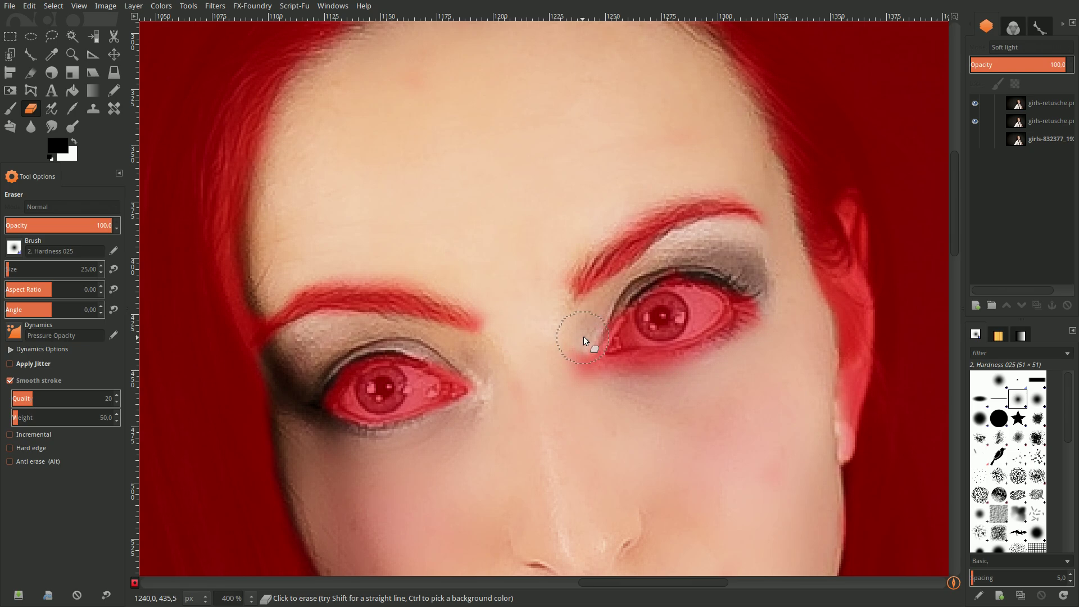
mouse_move(593, 351)
left_mouse_down()
mouse_move(605, 371)
mouse_move(713, 361)
mouse_move(753, 304)
left_mouse_up()
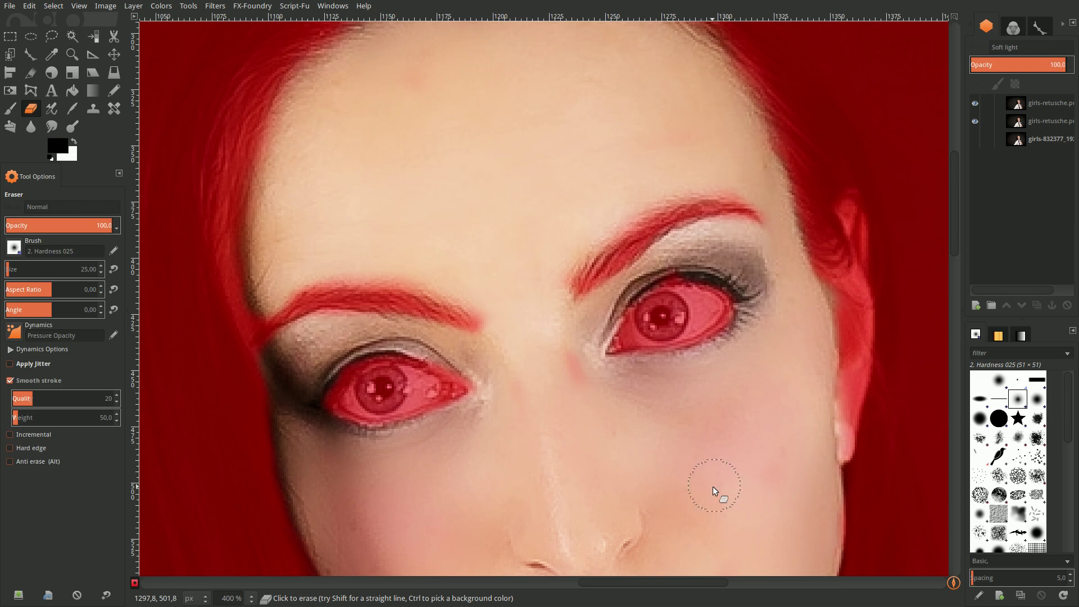
Set the Eraser size to 10 in Tool Options.
scroll(711, 486, "down", 5)
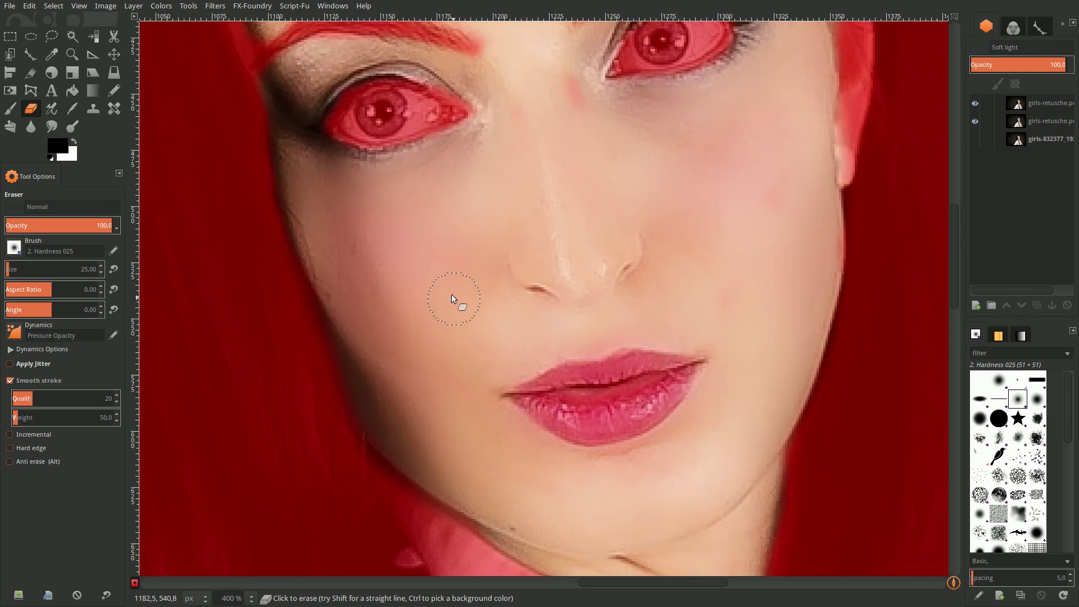
scroll(47, 274, "down", 6)
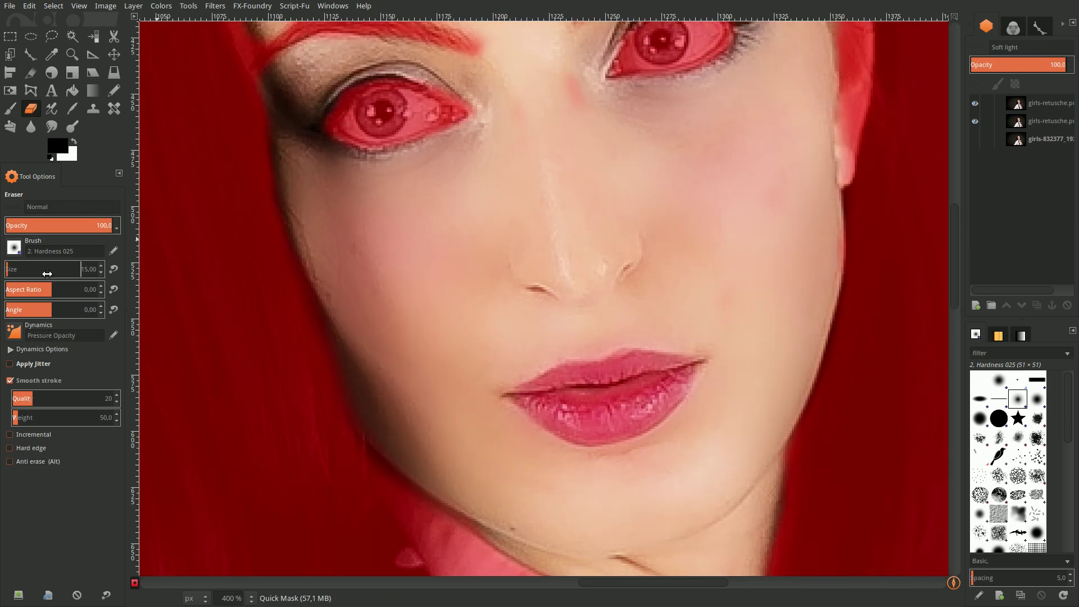
scroll(47, 273, "down", 6)
key("bracketright")
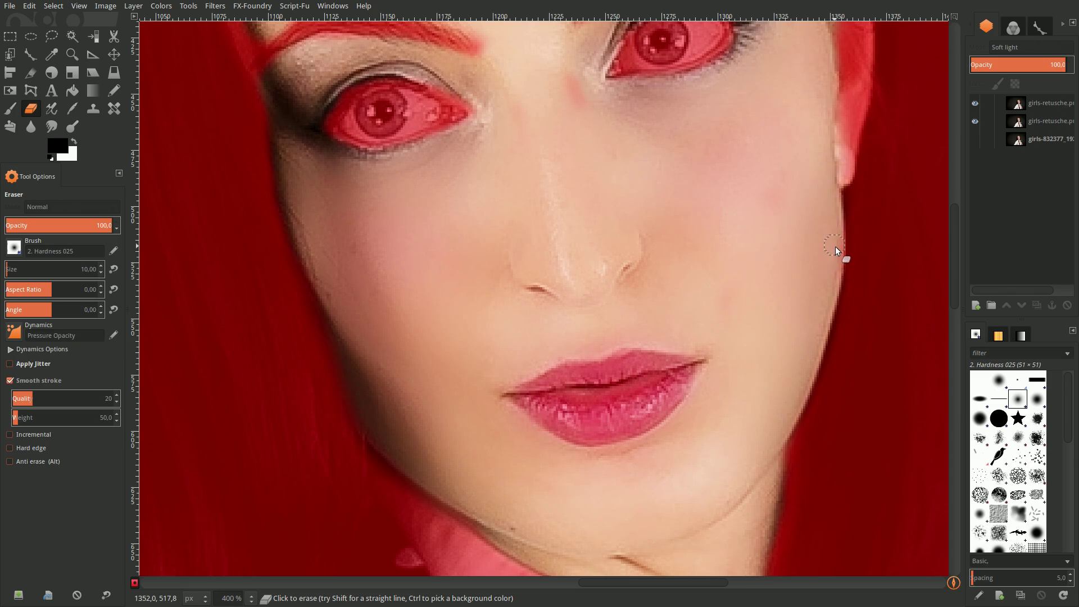
Erase the Quick Mask over the earring and the ear edge beside the hair.
scroll(837, 230, "up", 5)
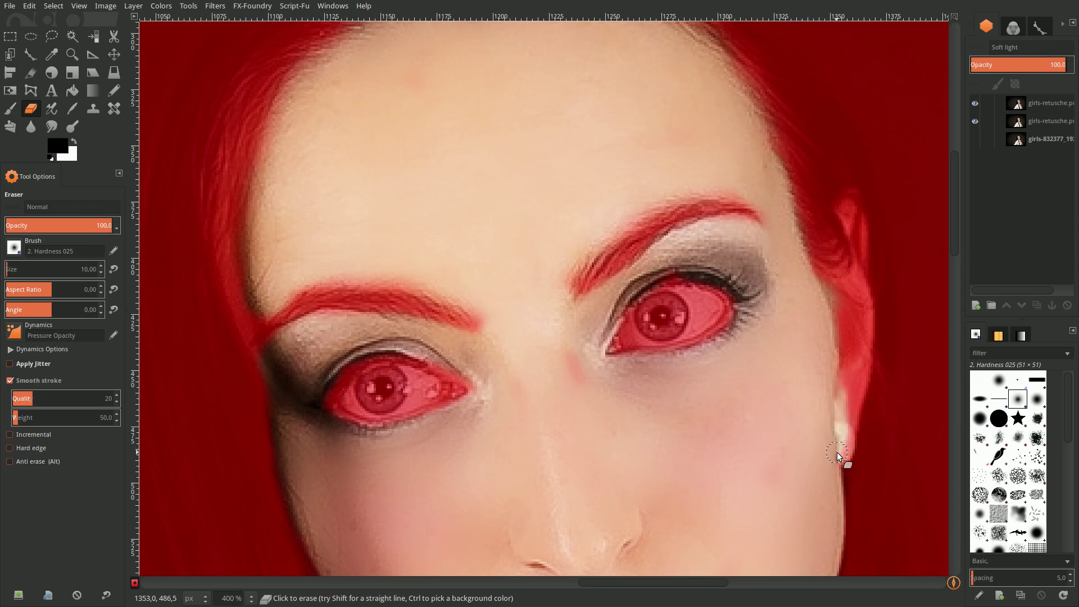
left_click_drag(844, 450, 853, 416)
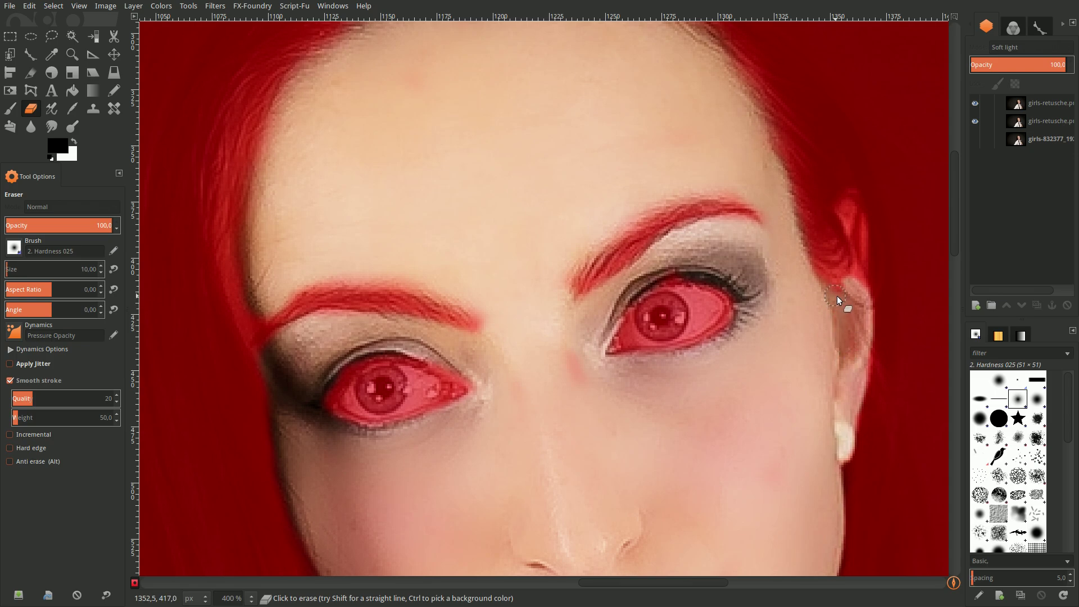
mouse_move(849, 225)
left_mouse_down()
mouse_move(846, 207)
mouse_move(859, 230)
left_mouse_up()
left_click_drag(863, 269, 863, 233)
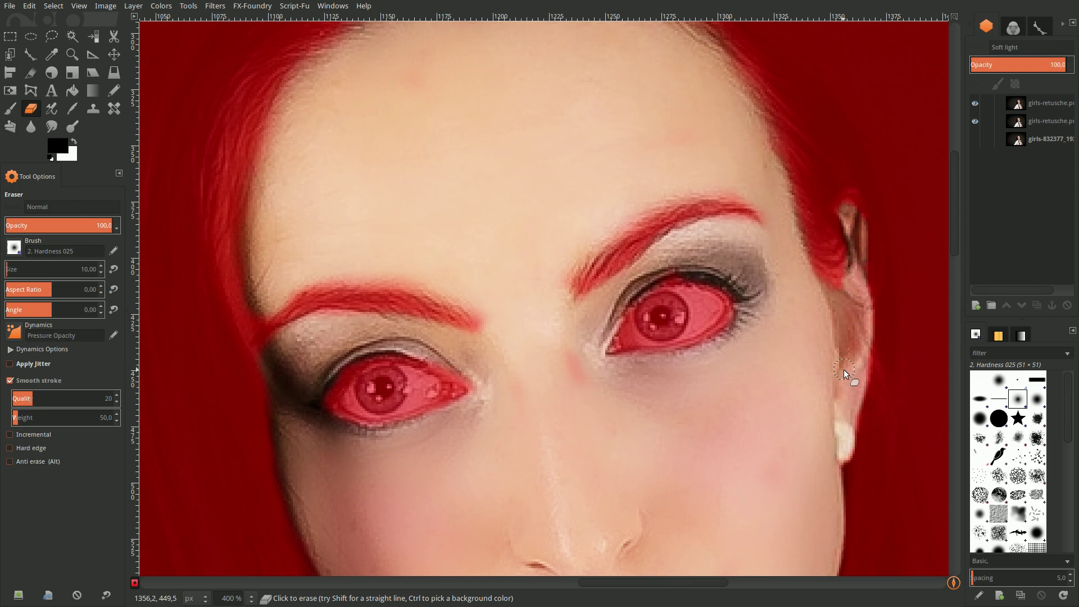
Erase the Quick Mask along the neck at the shirt collar edge.
scroll(852, 316, "down", 10)
scroll(767, 385, "down", 5)
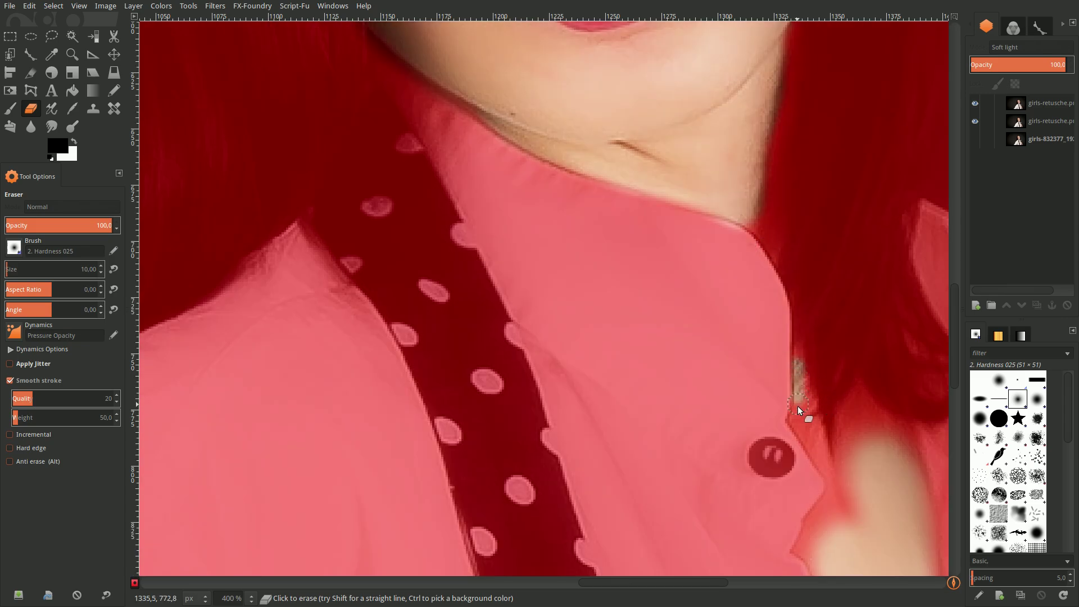
mouse_move(797, 430)
left_mouse_down()
mouse_move(819, 458)
mouse_move(809, 400)
mouse_move(808, 430)
left_mouse_up()
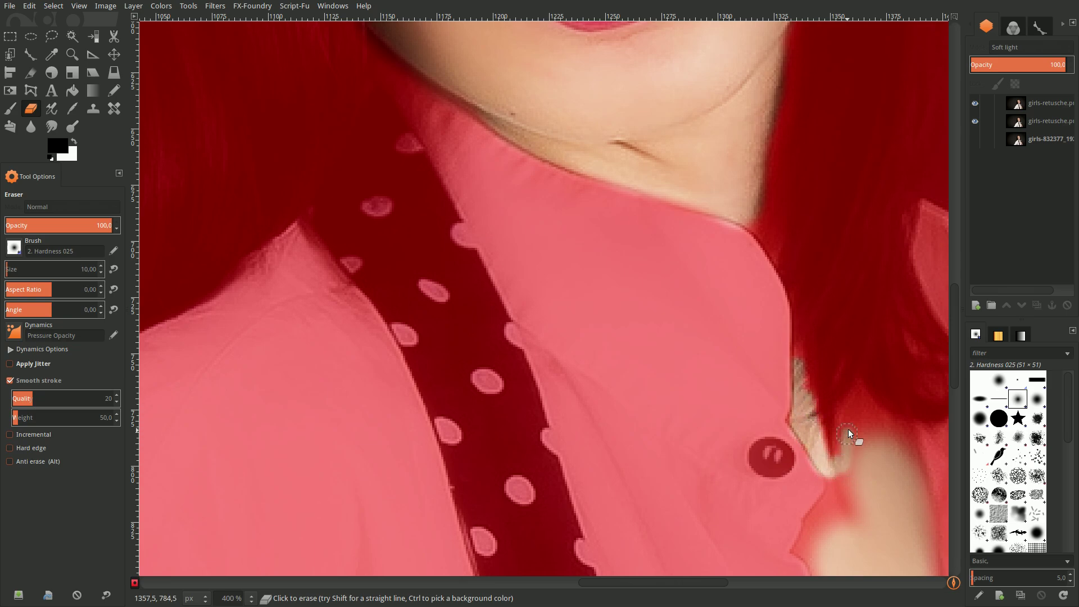
mouse_move(862, 397)
left_mouse_down()
mouse_move(873, 410)
mouse_move(862, 449)
mouse_move(911, 457)
mouse_move(896, 429)
mouse_move(881, 428)
left_mouse_up()
scroll(896, 450, "down", 3)
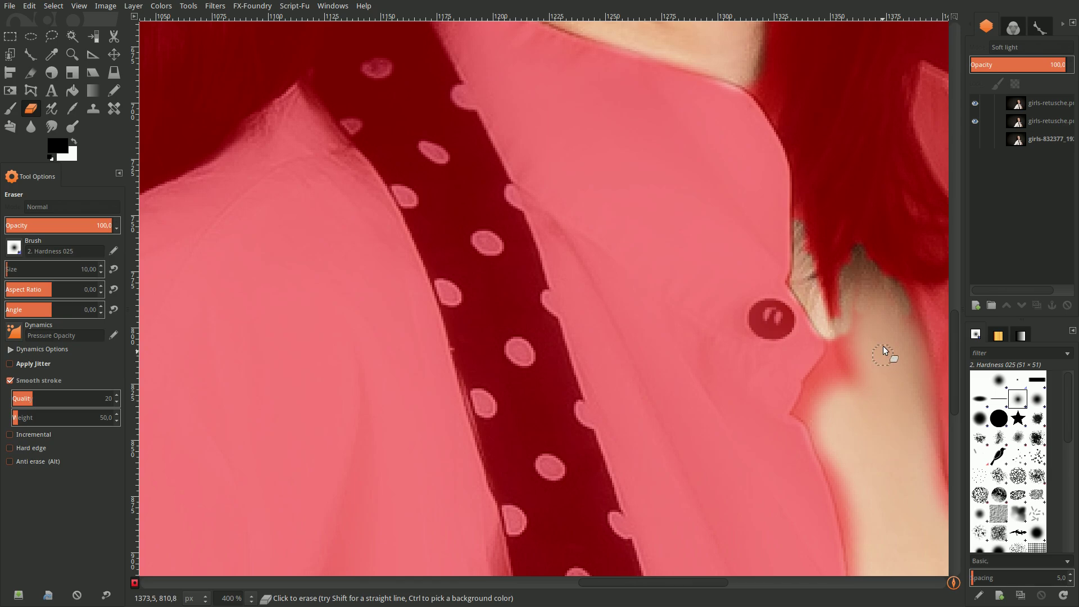
mouse_move(854, 355)
left_mouse_down()
mouse_move(849, 377)
mouse_move(852, 342)
mouse_move(831, 342)
mouse_move(808, 415)
left_mouse_up()
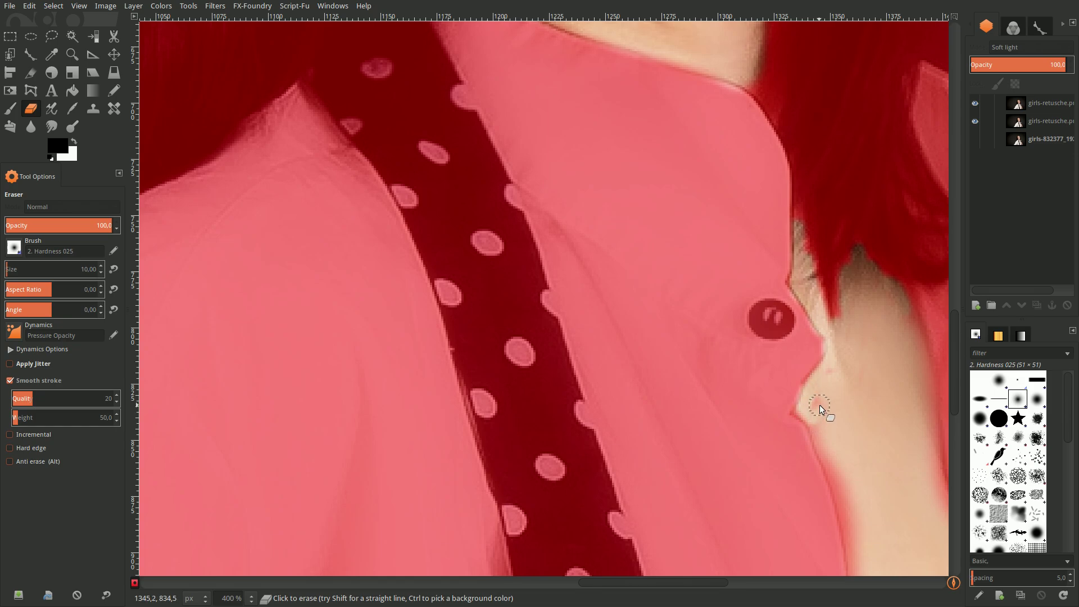
Clear the remaining small masked patches further along the neck edge.
scroll(845, 444, "down", 5)
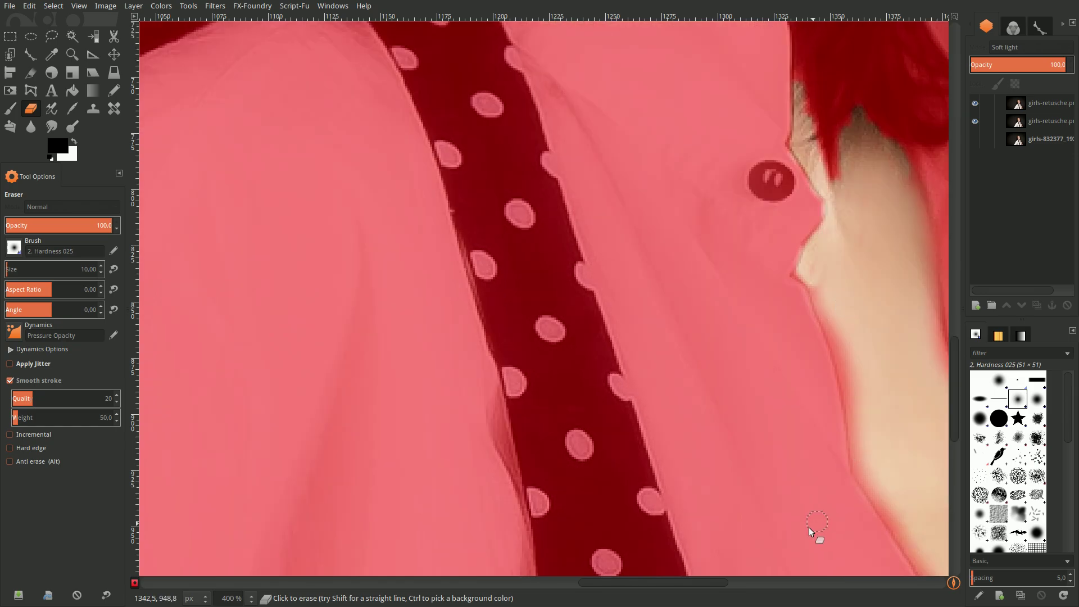
left_click_drag(723, 583, 756, 569)
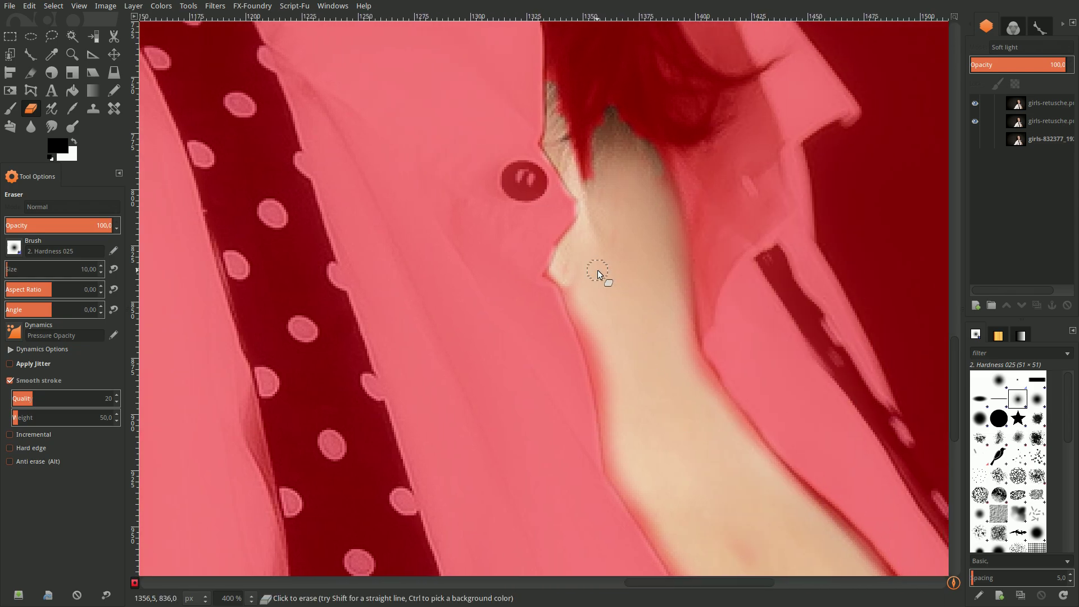
left_click_drag(583, 336, 588, 346)
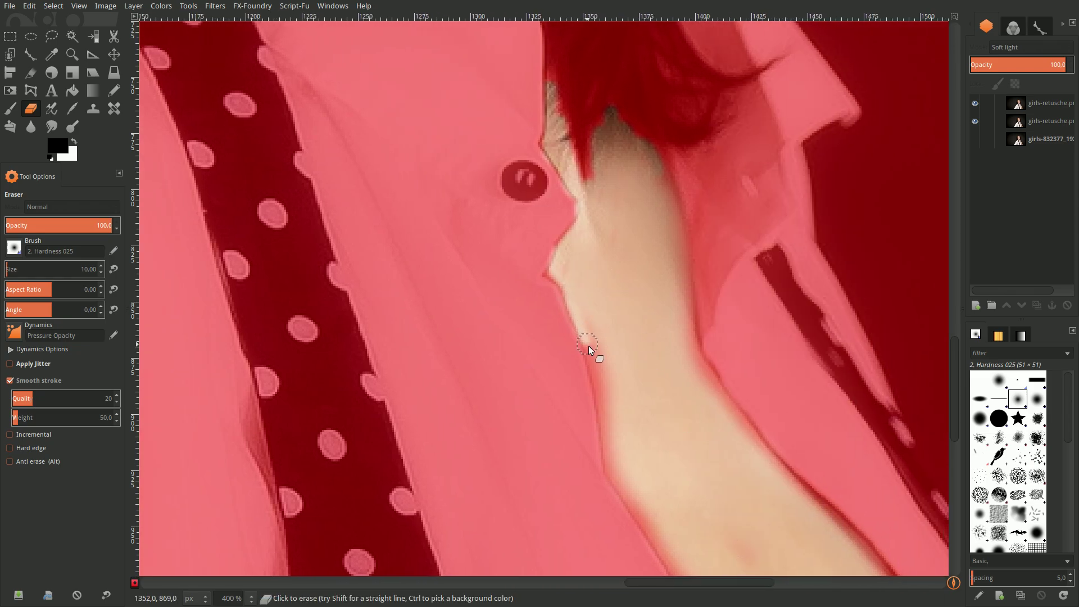
left_click_drag(603, 384, 614, 399)
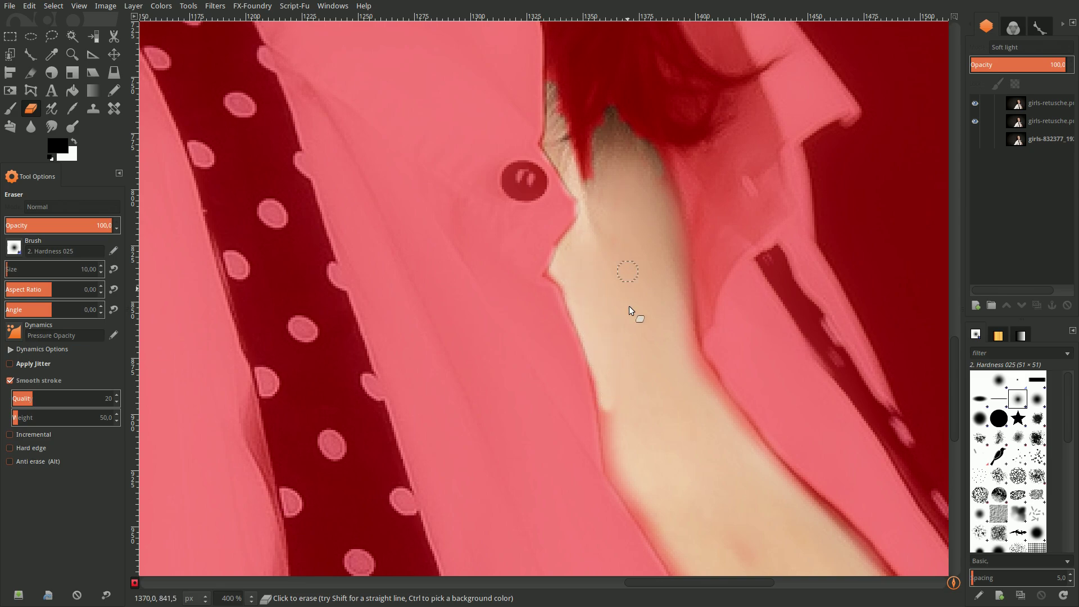
left_click_drag(654, 248, 663, 184)
scroll(662, 276, "down", 5)
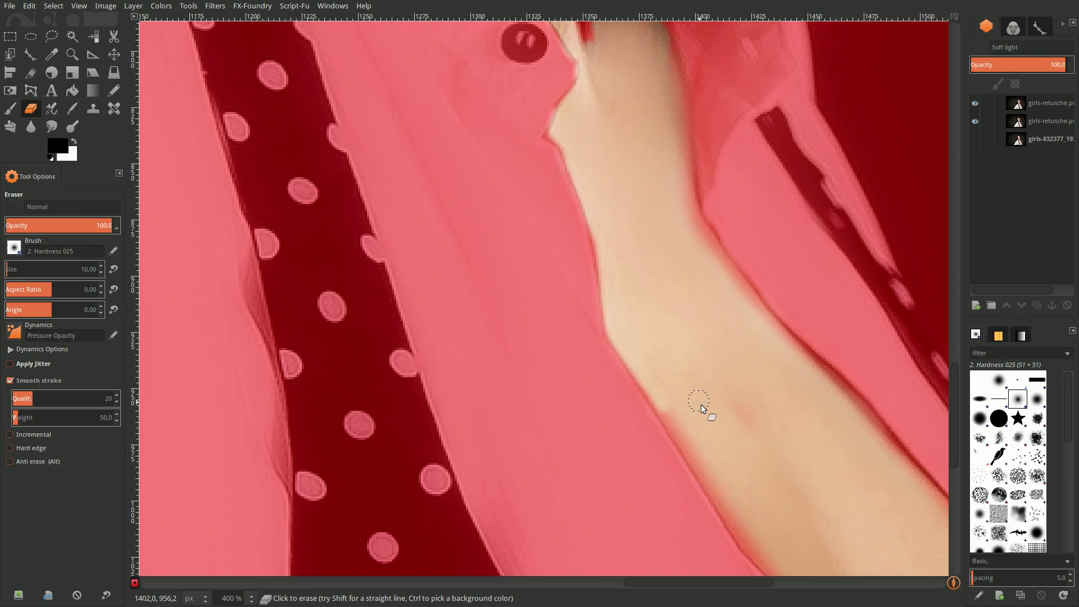
scroll(842, 373, "down", 5)
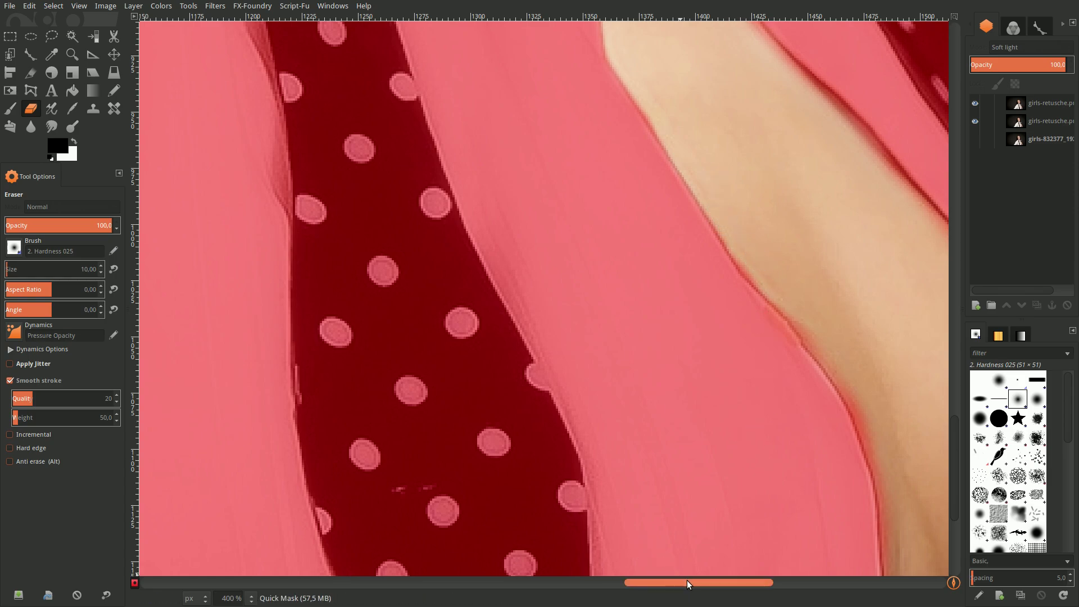
Erase the Quick Mask over the chest skin right up to the open shirt's edges.
left_click_drag(687, 581, 757, 582)
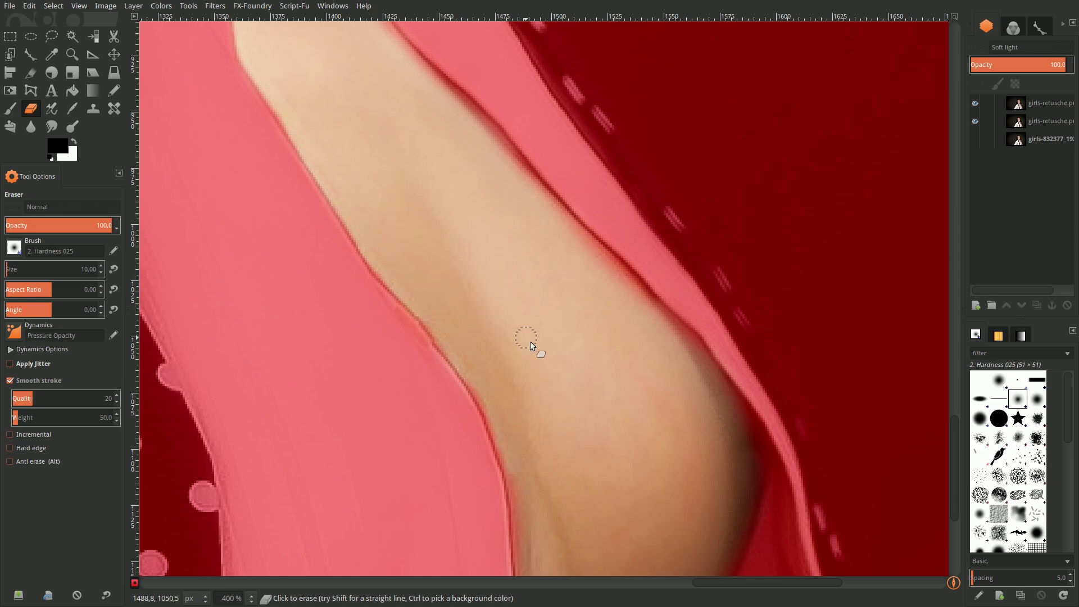
scroll(567, 394, "down", 3)
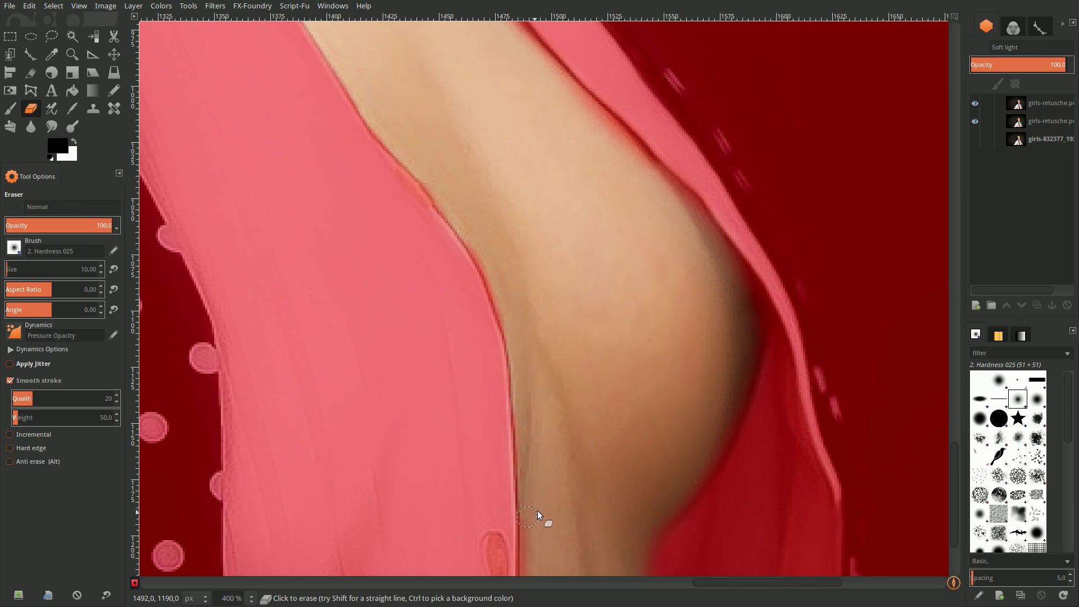
scroll(537, 514, "down", 3)
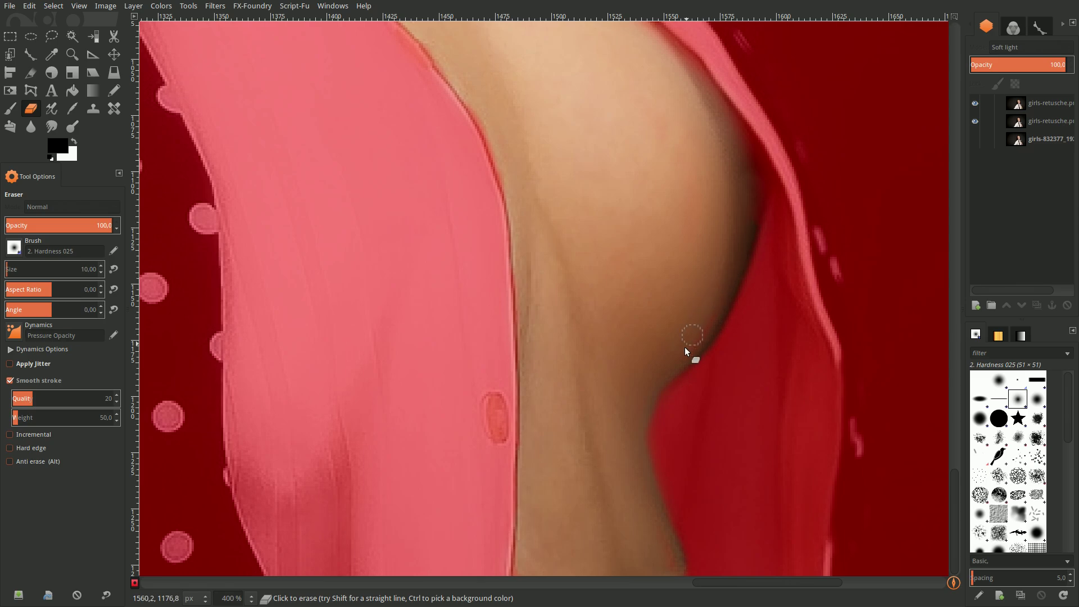
scroll(736, 276, "up", 5)
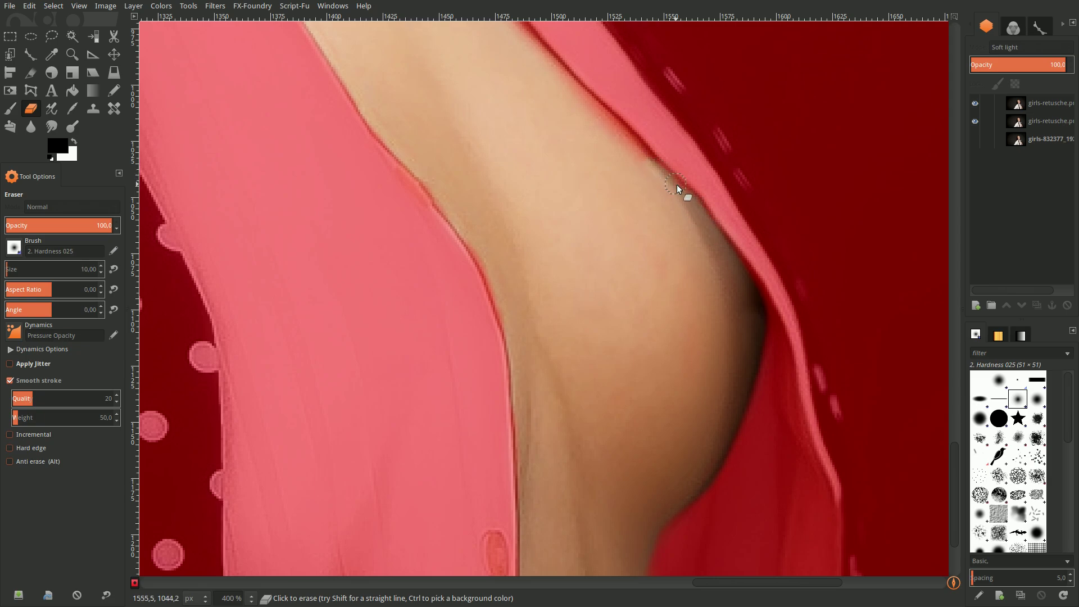
scroll(669, 315, "up", 3)
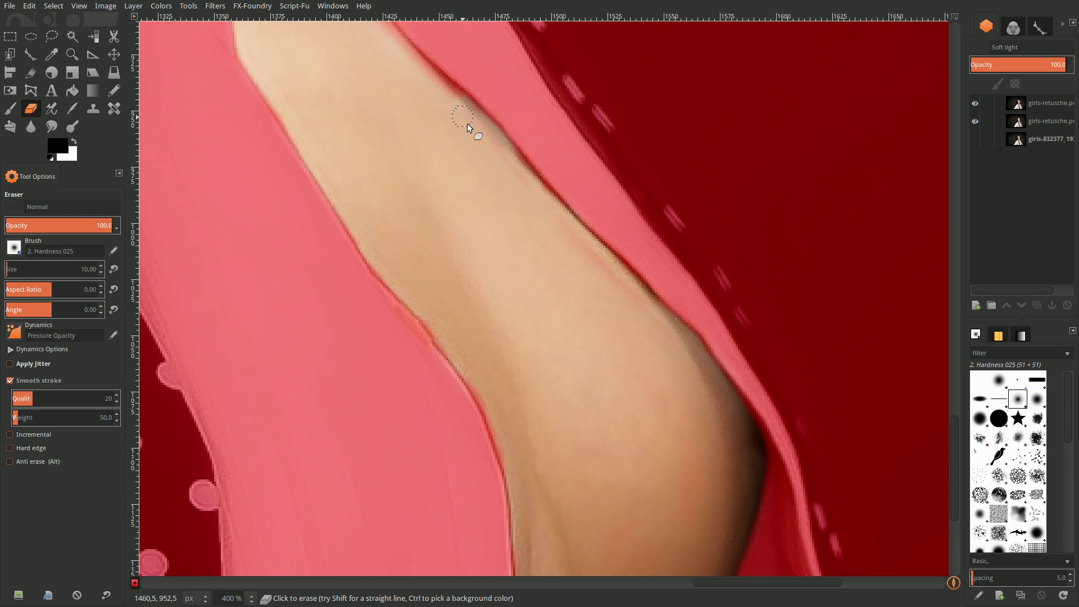
scroll(461, 313, "up", 7)
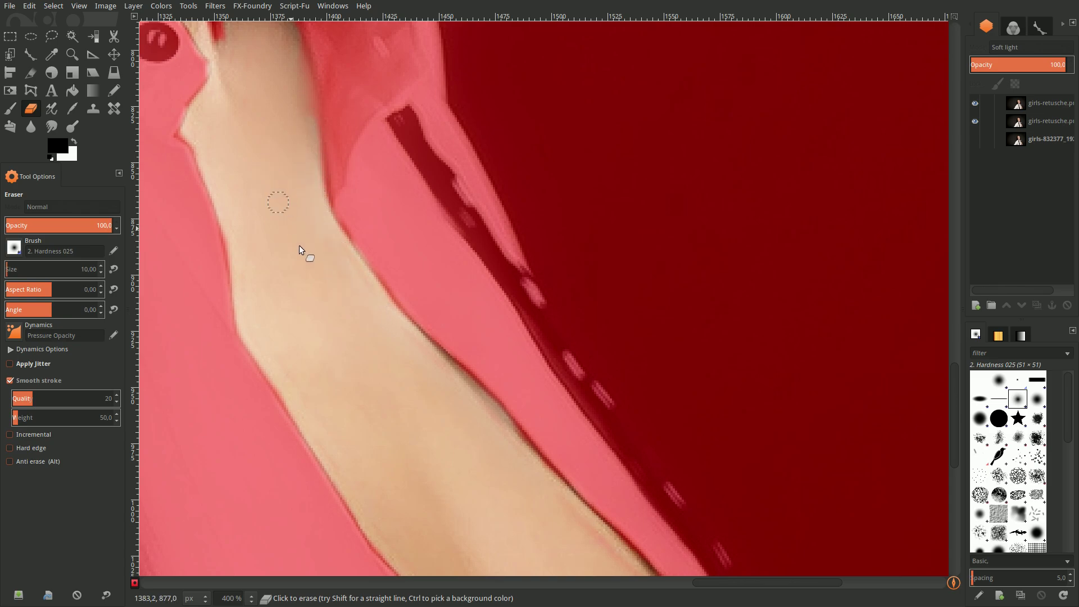
scroll(299, 250, "up", 3)
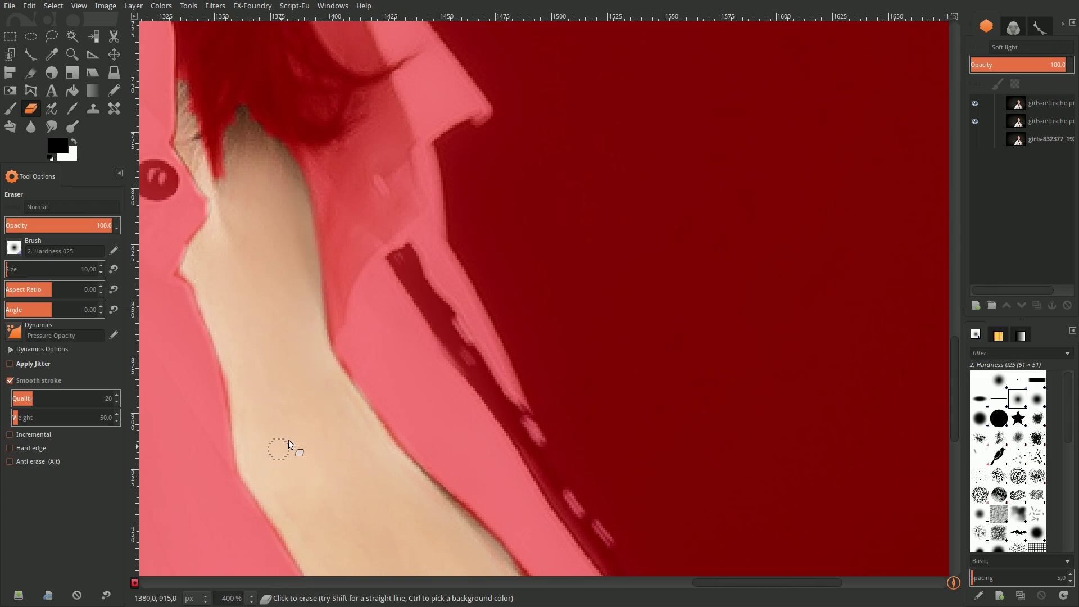
Zoom to 67% and turn Quick Mask off, leaving the face, neck and chest selection.
left_click(251, 598)
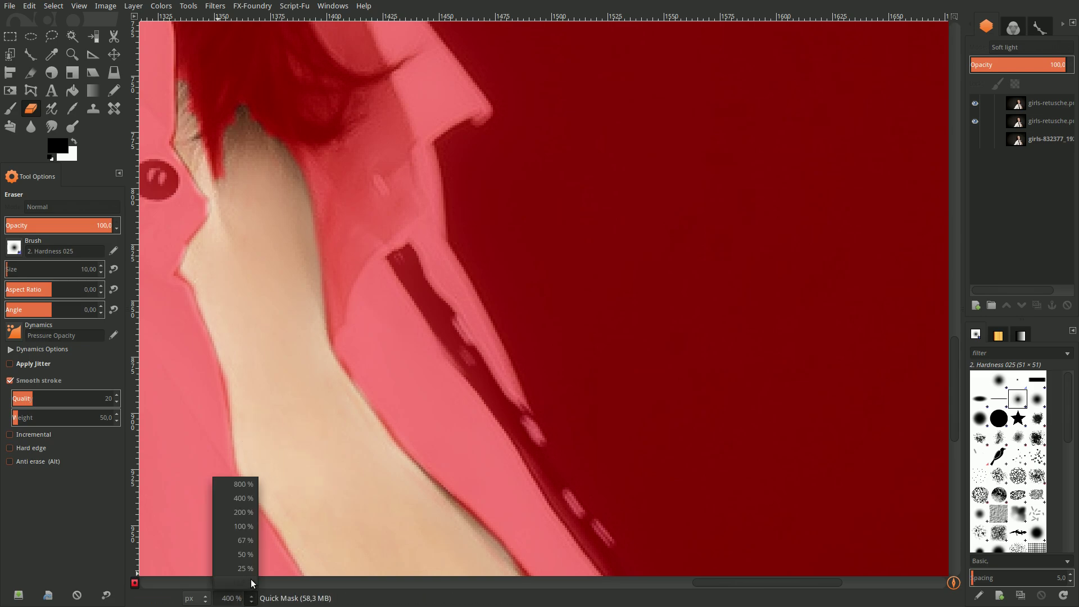
left_click(253, 541)
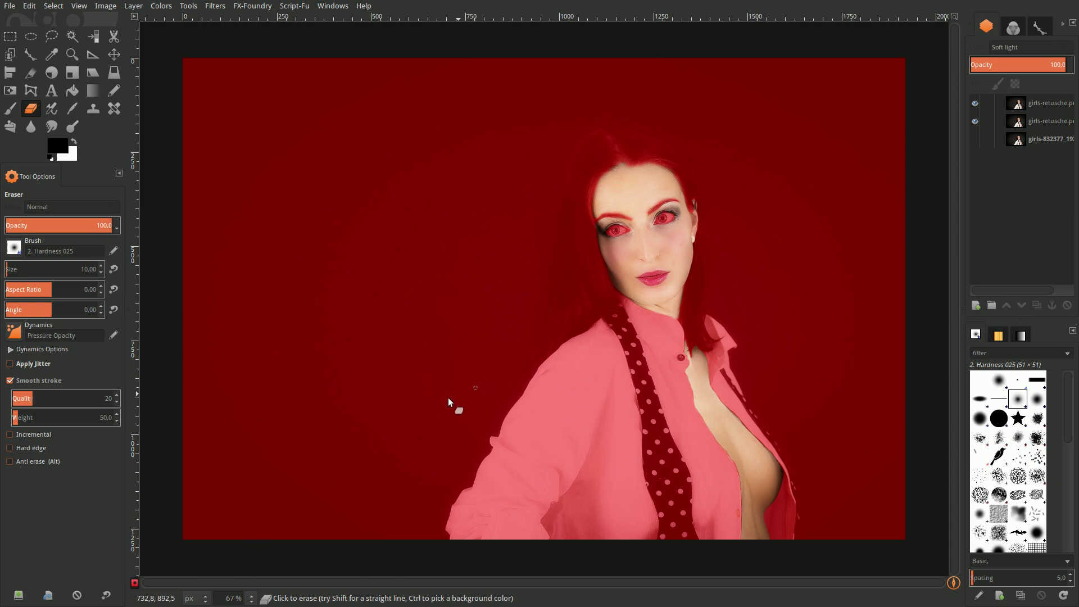
left_click(135, 583)
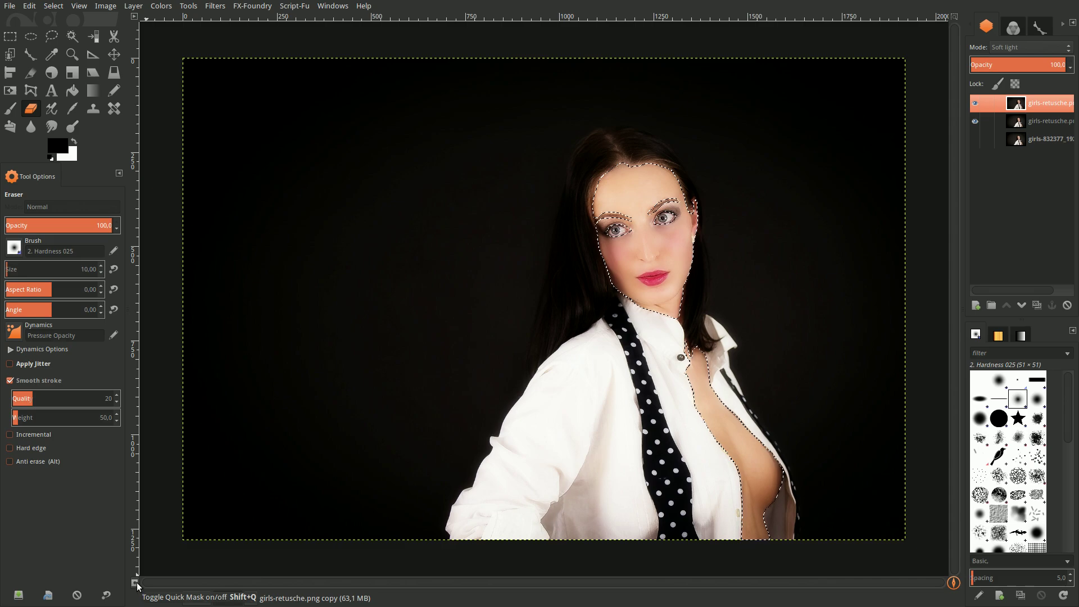
left_click(136, 587)
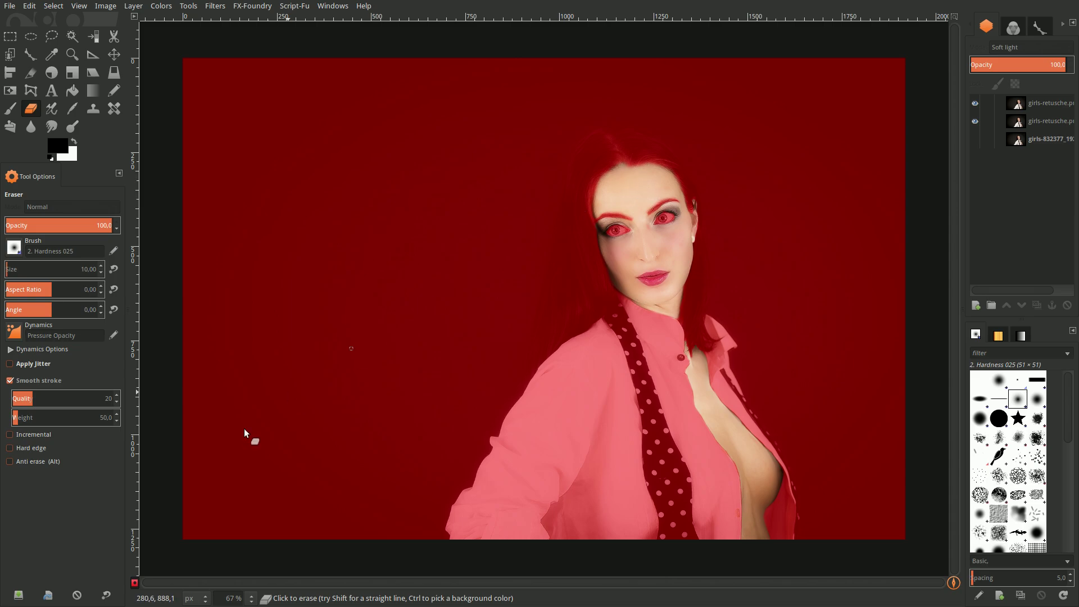
left_click(136, 582)
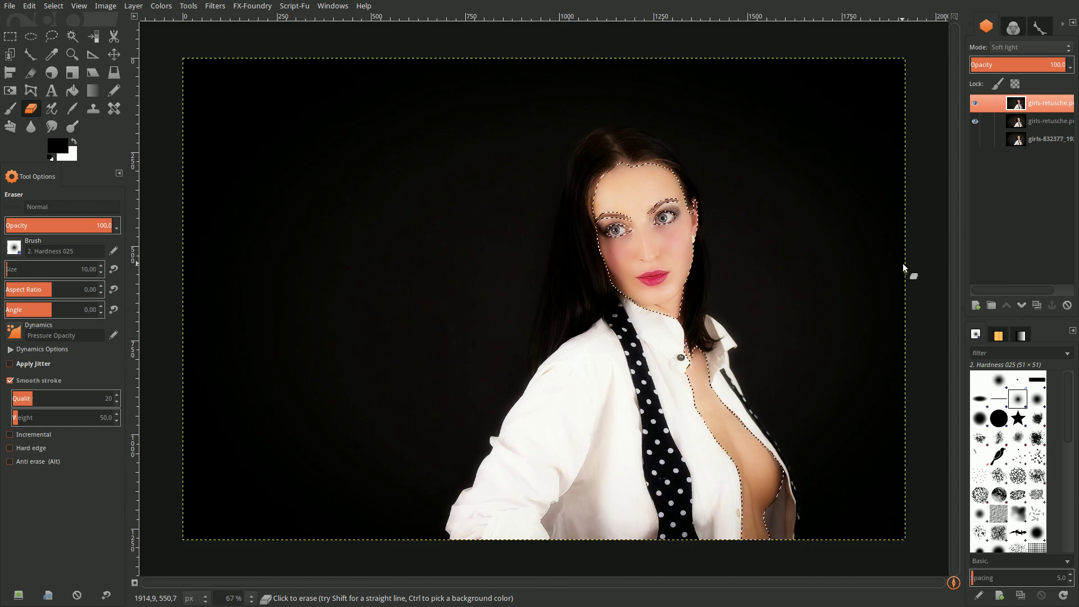
Add a Selection-based layer mask to the top Soft light copy layer and make its image active.
right_click(1055, 106)
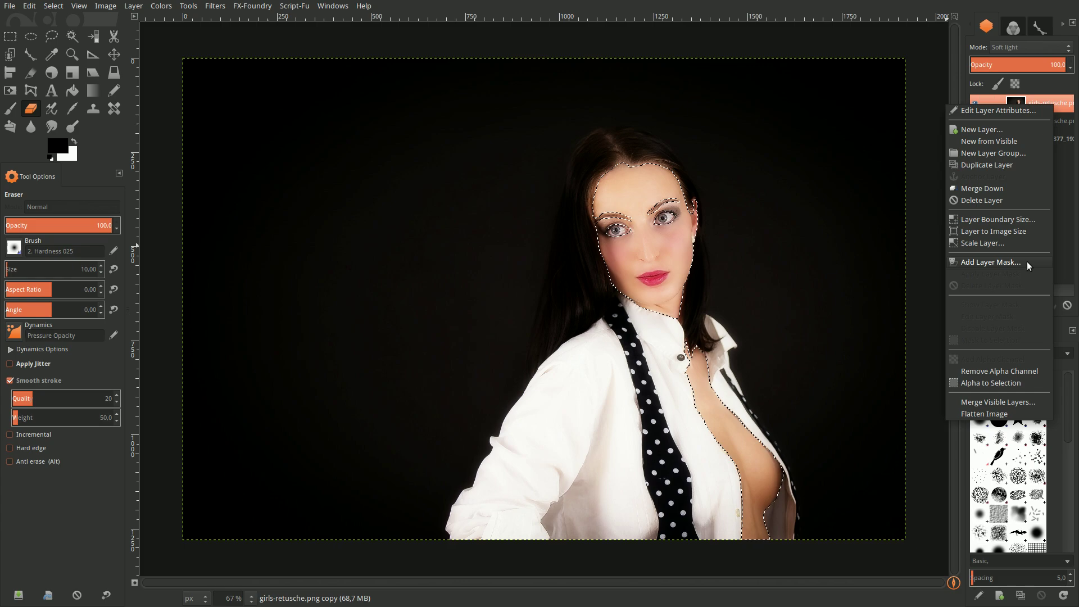
left_click(1027, 261)
left_click(504, 305)
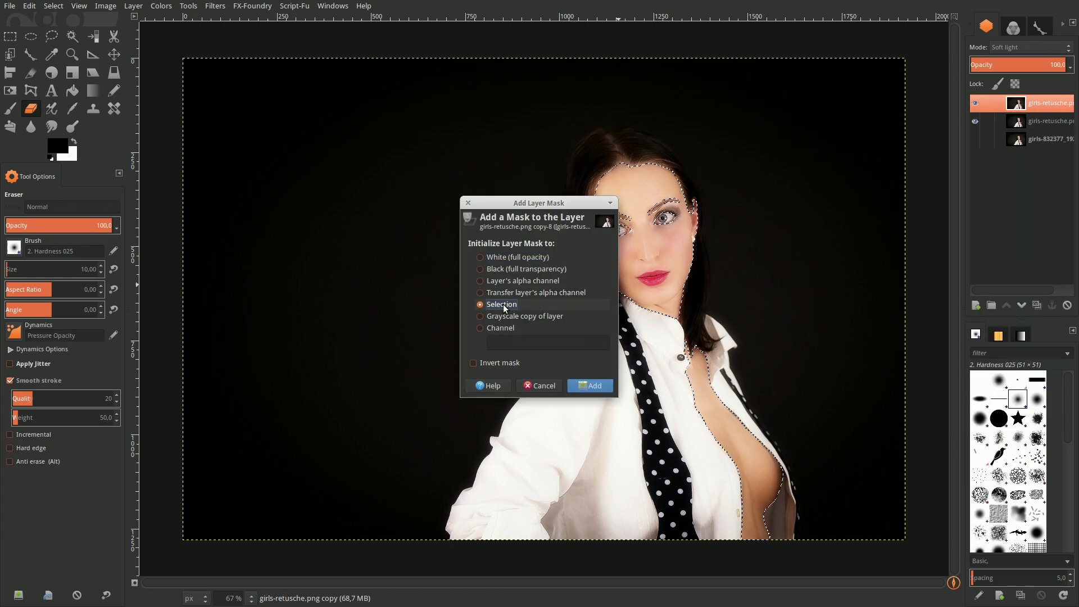
left_click(592, 384)
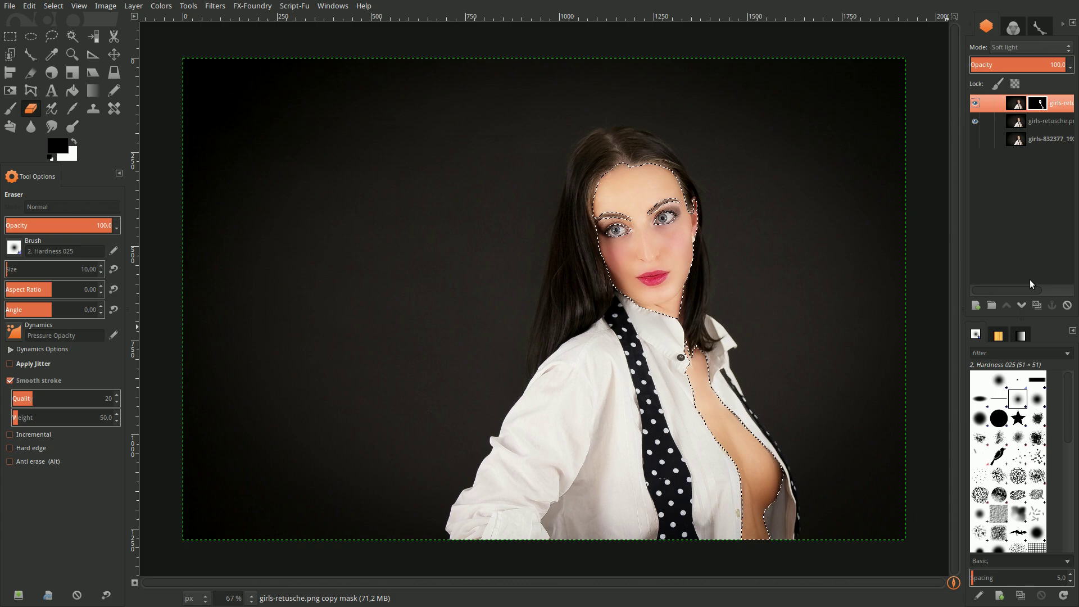
left_click(1019, 110)
left_click(215, 6)
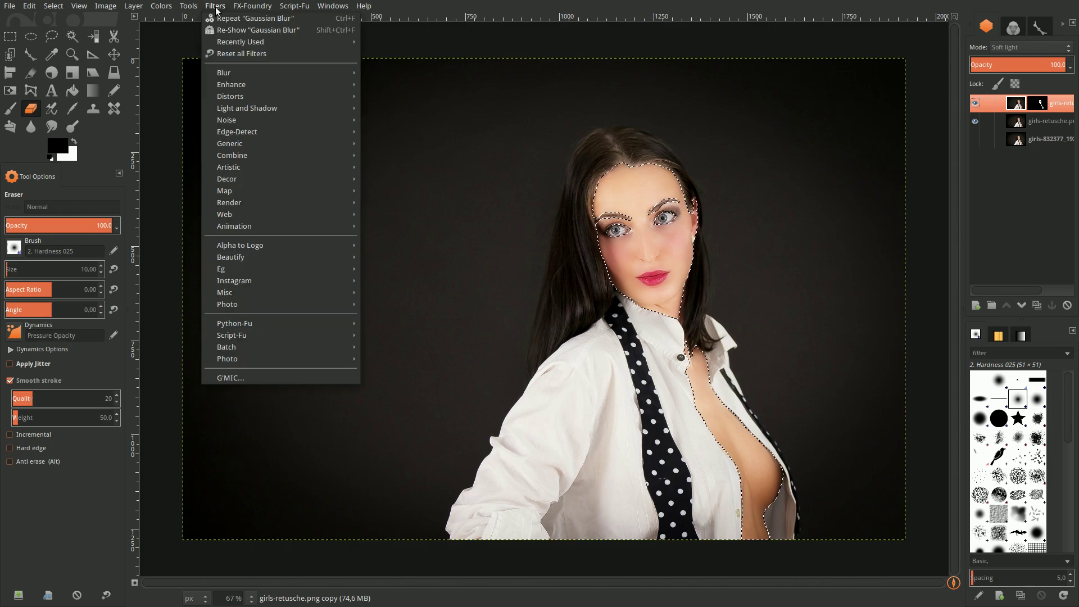
Apply G'MIC's Repair > Smooth [diffusion] filter at default settings to the top layer.
left_click(255, 380)
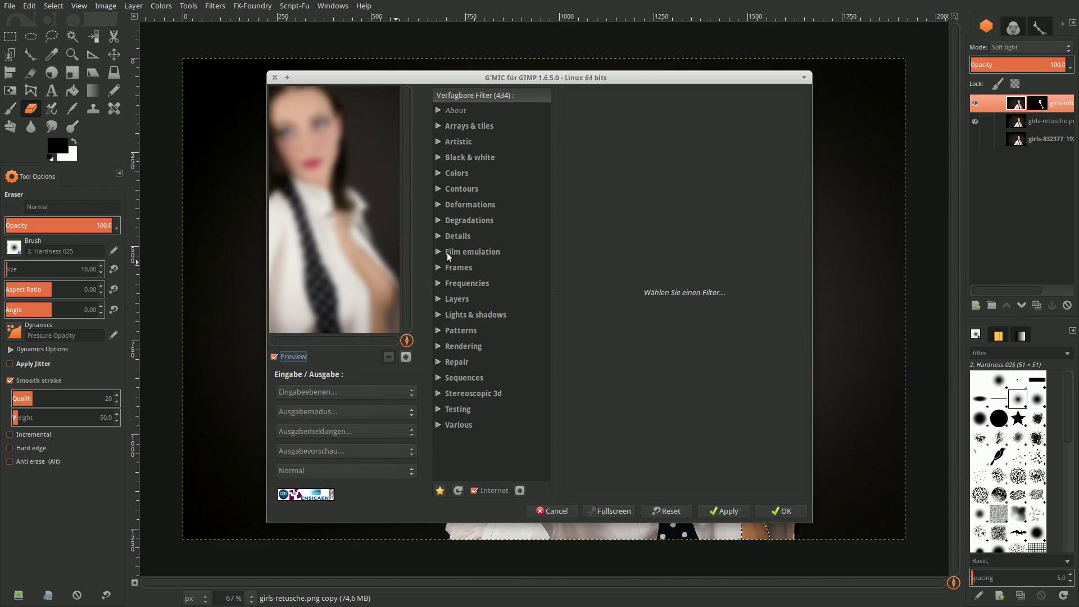
left_click(441, 364)
scroll(464, 363, "down", 4)
scroll(464, 363, "down", 1)
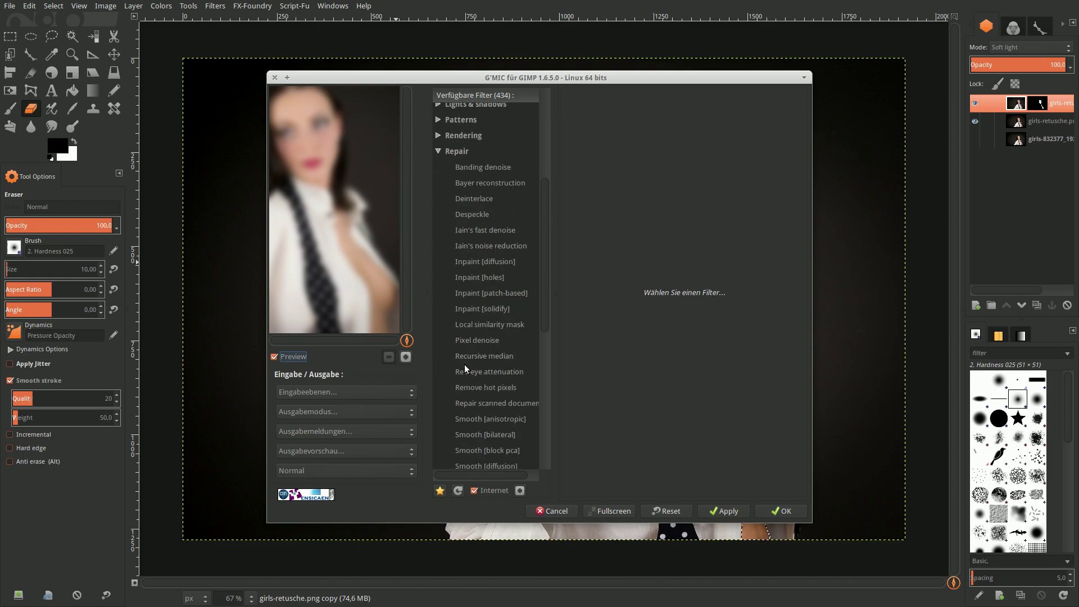
scroll(464, 364, "down", 4)
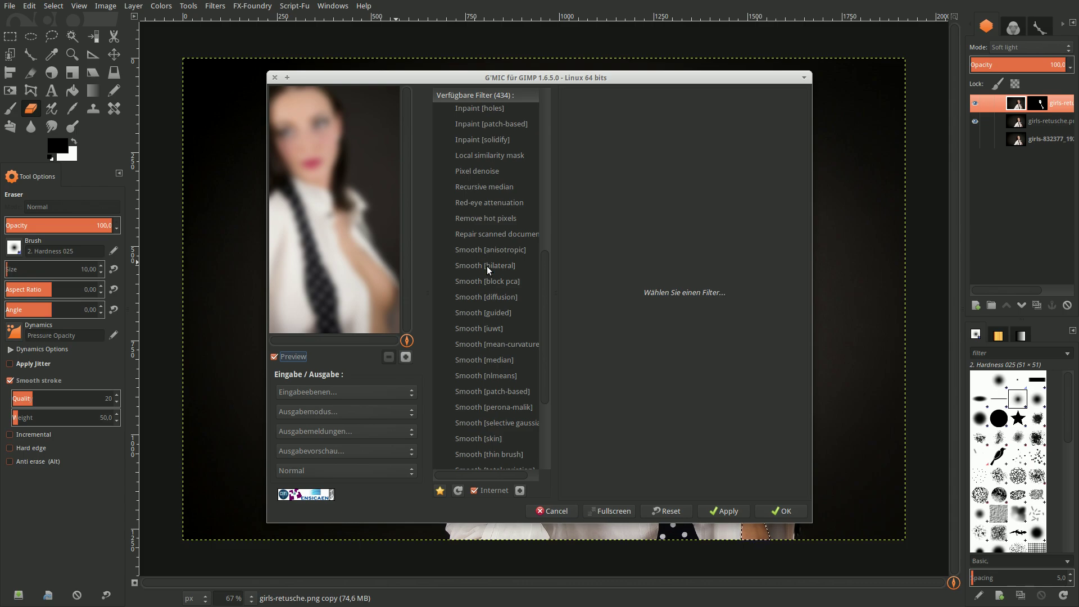
left_click(491, 296)
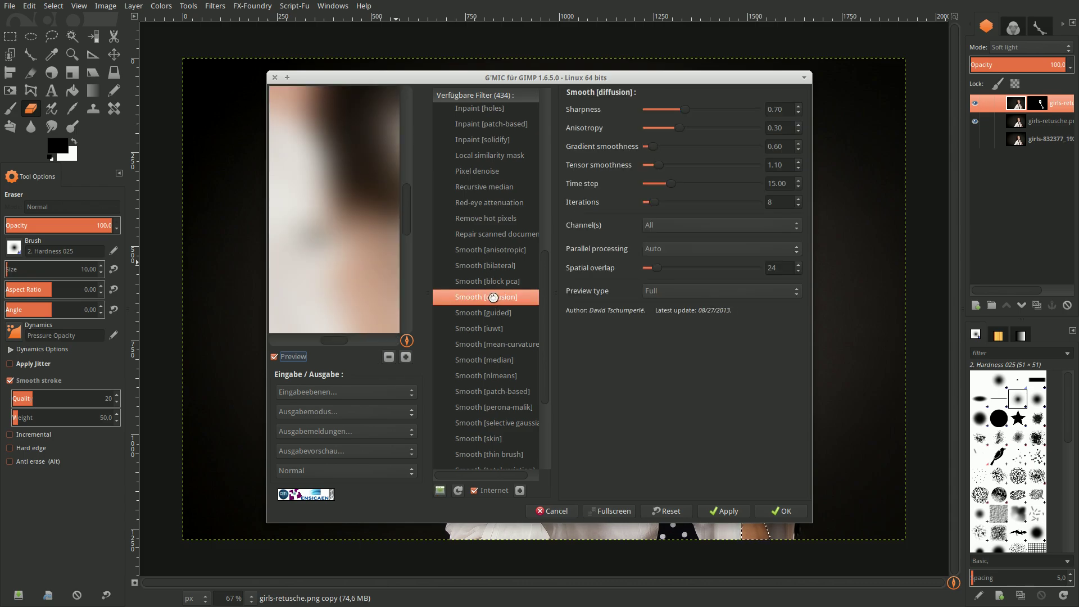
left_click(389, 357)
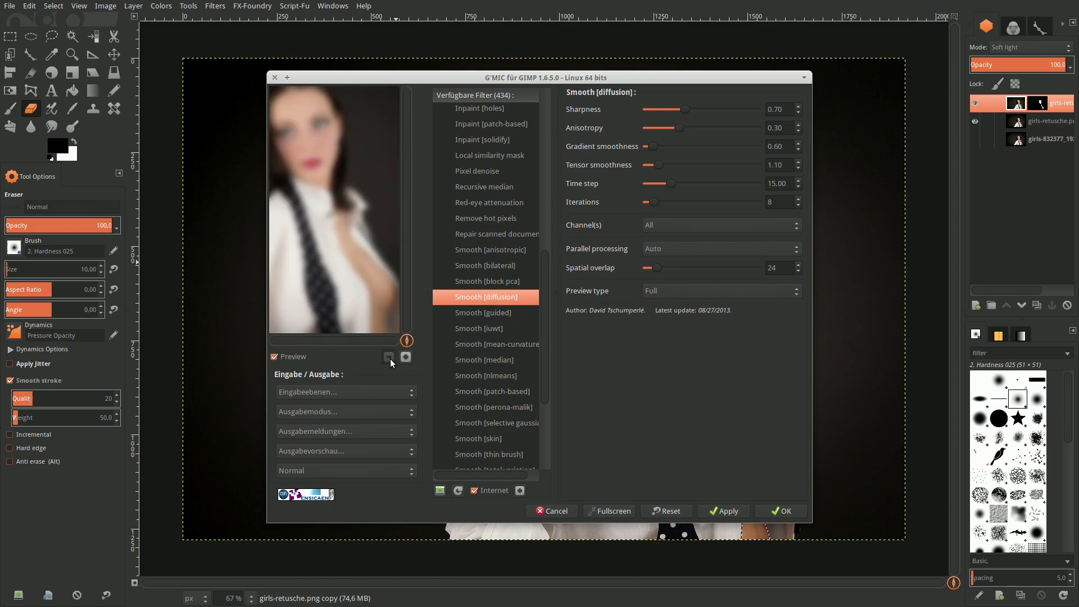
left_click(784, 511)
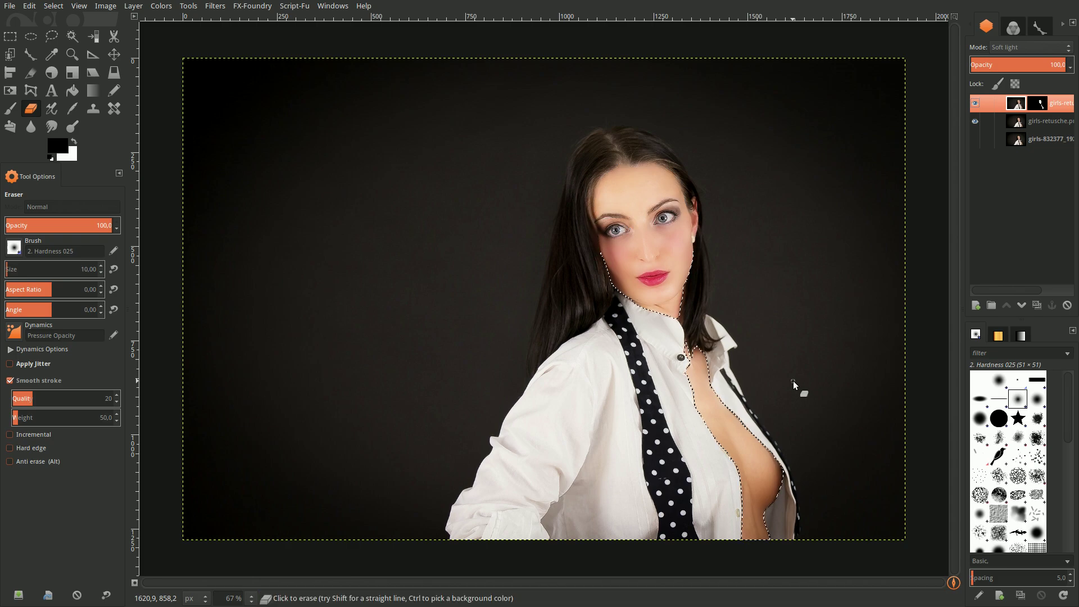
Apply Softglow with brightness 0,20, glow radius 10,00 and sharpness 0,85.
left_click(215, 6)
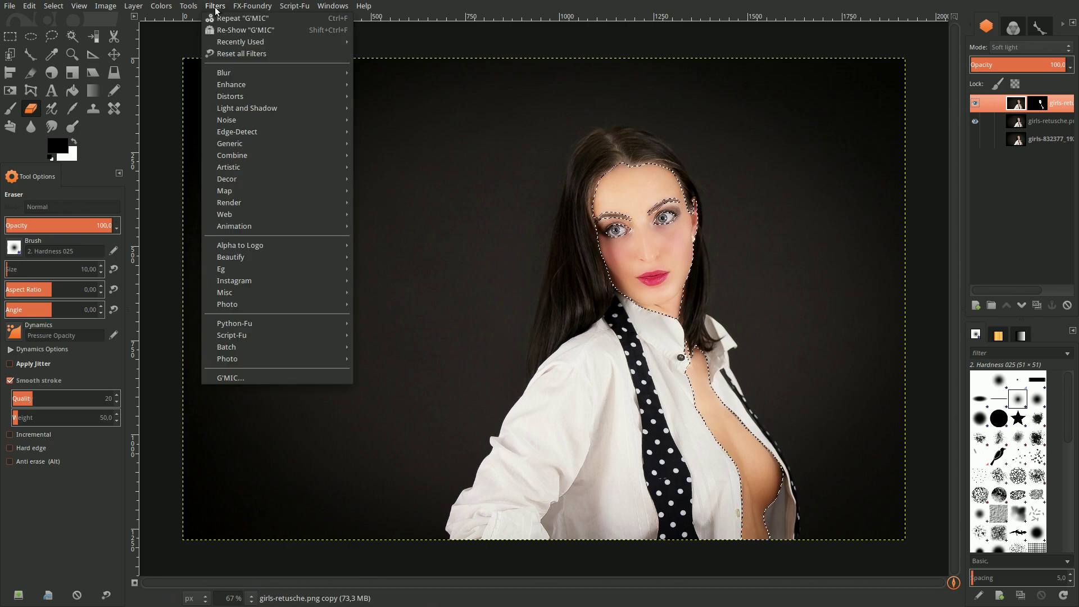
mouse_move(228, 167)
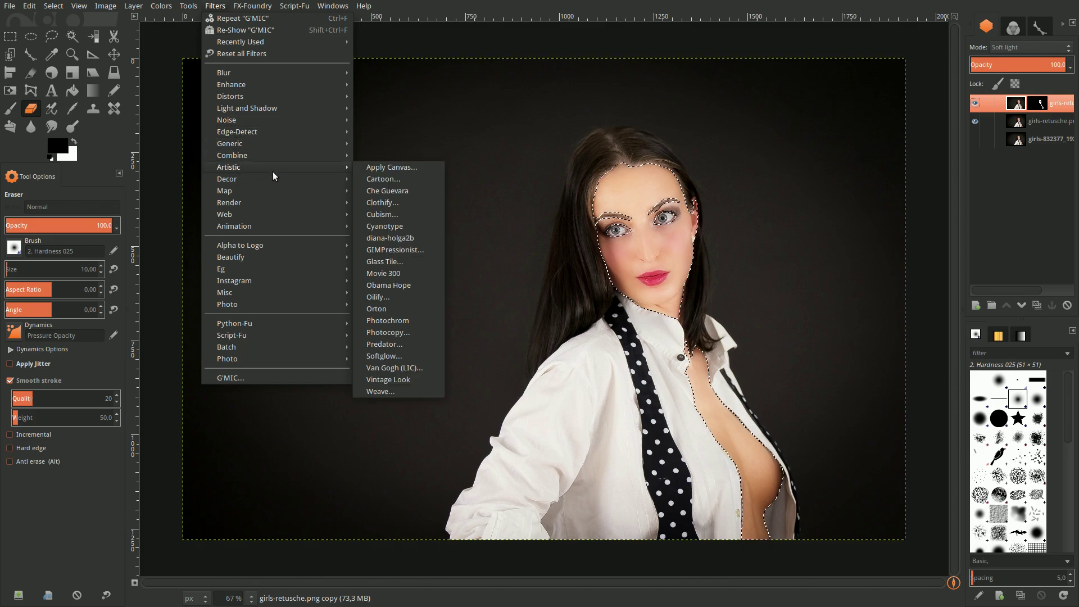
left_click(392, 354)
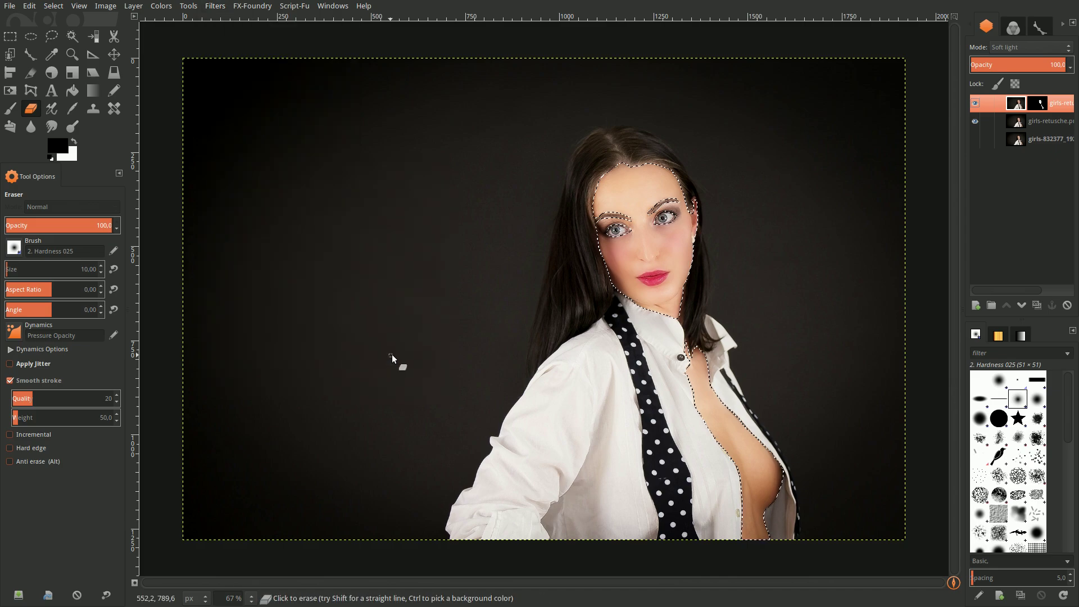
left_click_drag(525, 298, 521, 240)
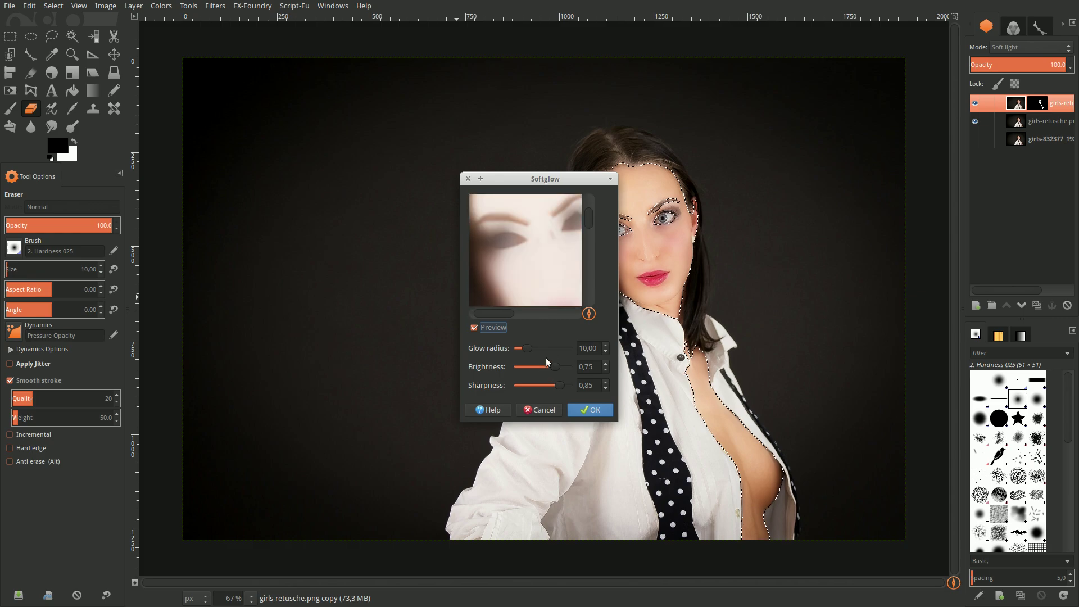
triple_click(595, 368)
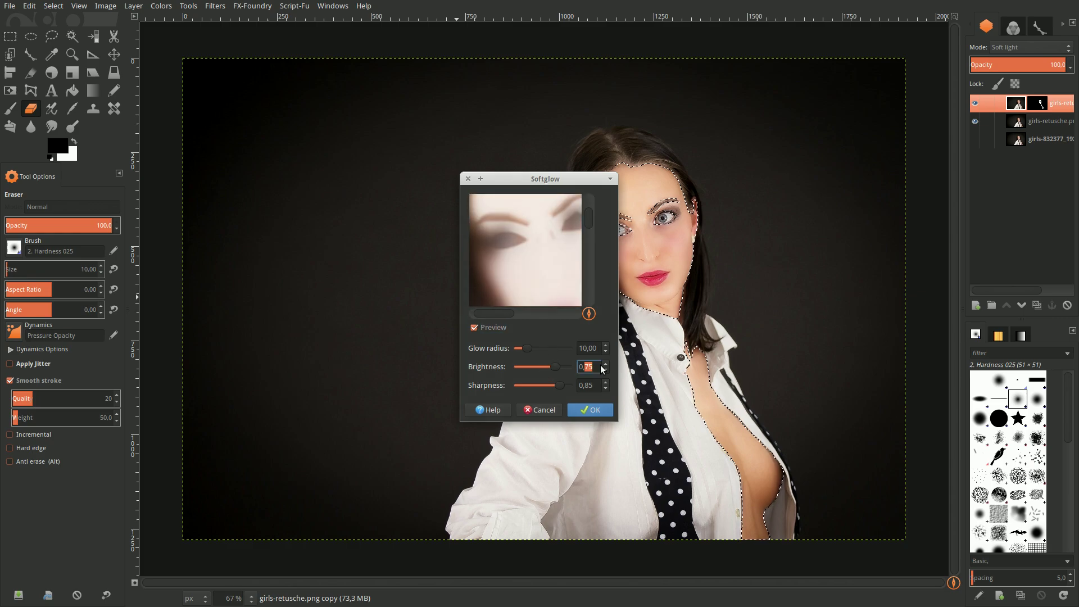
type("0,20")
key("Return")
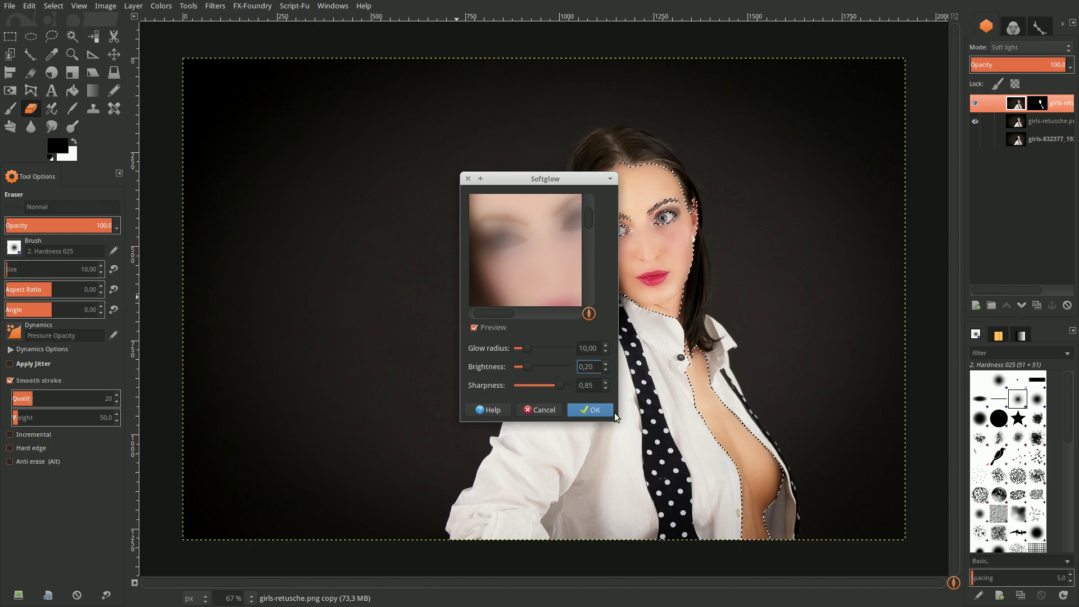
left_click(591, 410)
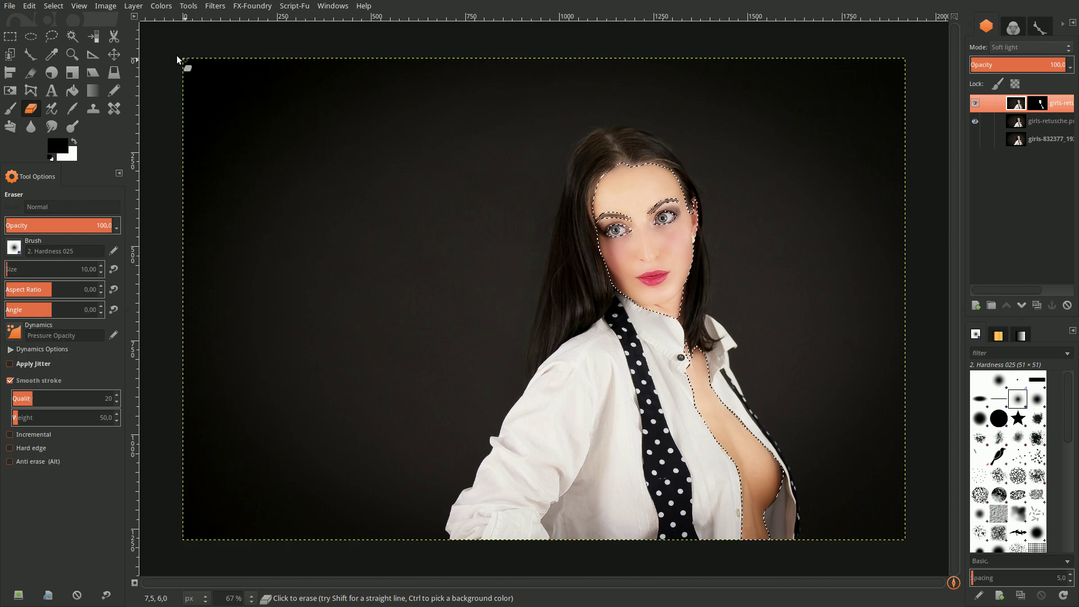
Deselect all, duplicate the second layer, and merge the masked top layer down into that copy.
left_click(52, 7)
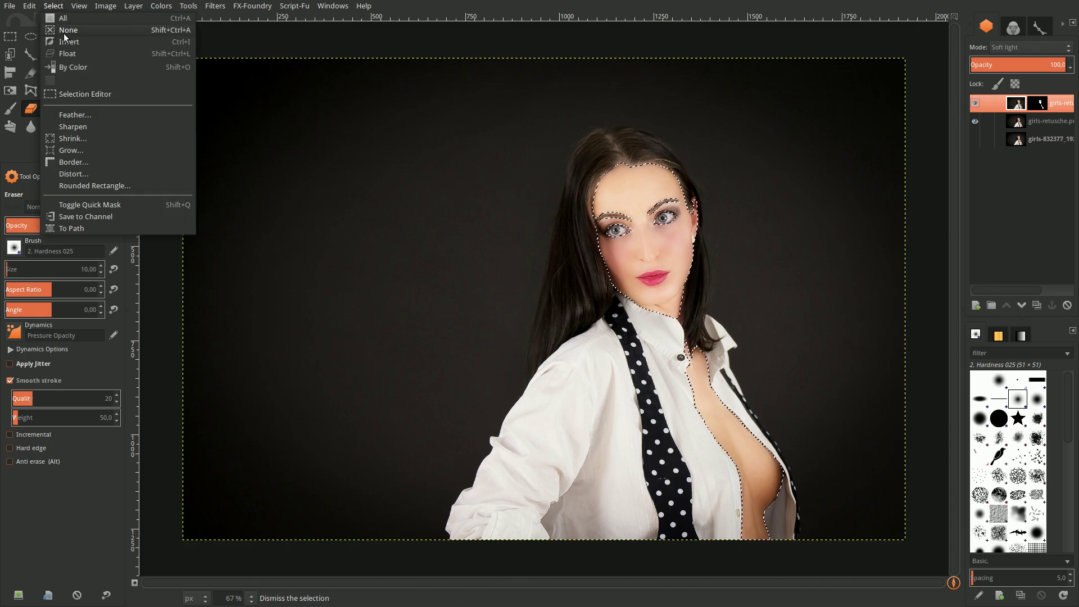
left_click(63, 32)
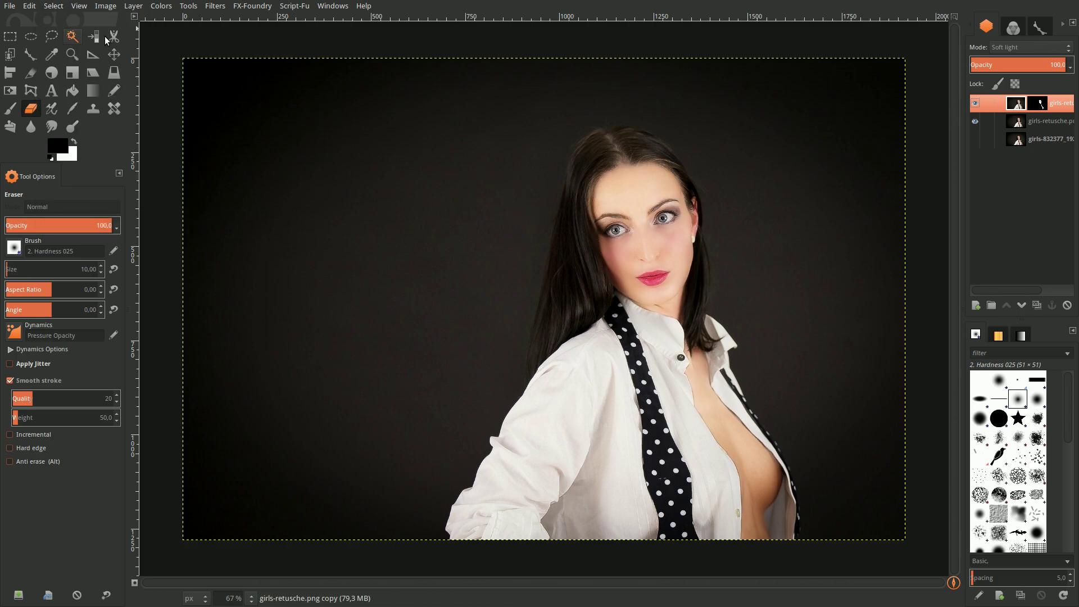
right_click(1016, 104)
left_click(1021, 112)
left_click(1037, 306)
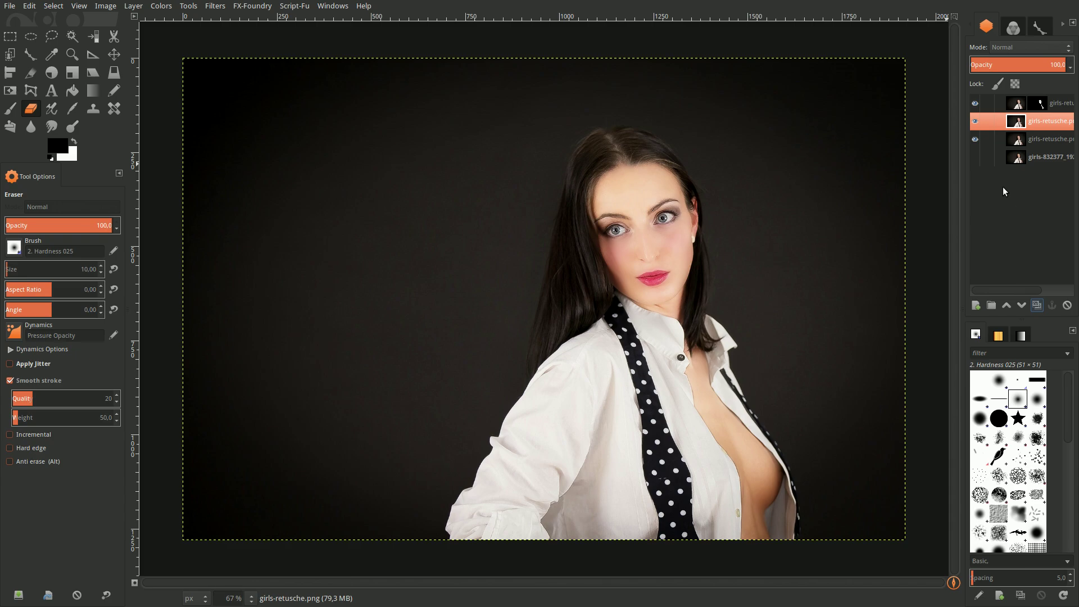
left_click(1015, 105)
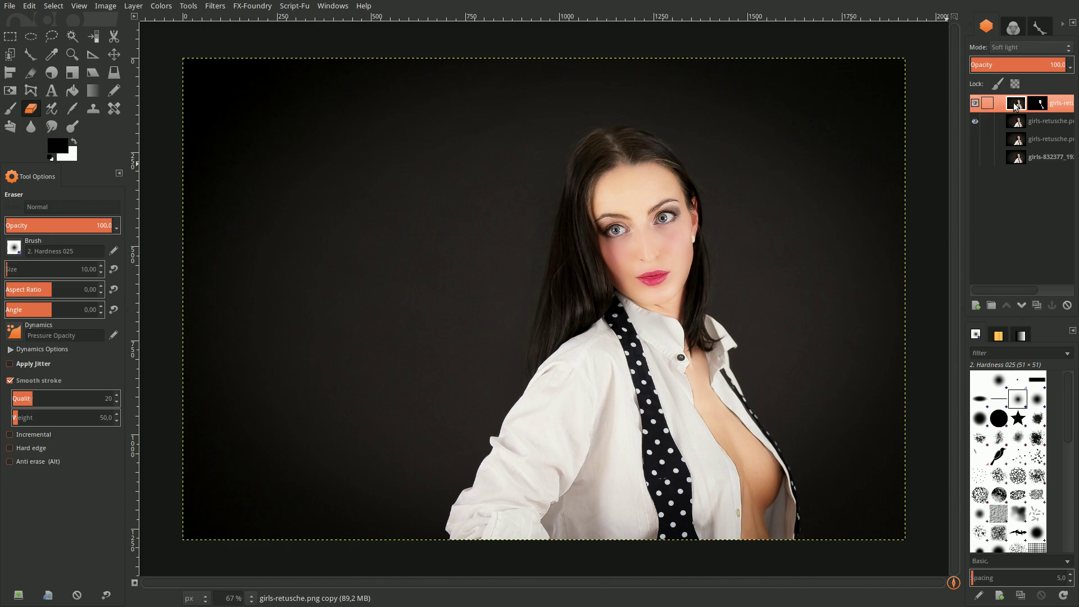
right_click(1015, 105)
left_click(969, 197)
Toggle layer visibility to compare the retouched result against the original.
left_click(975, 139)
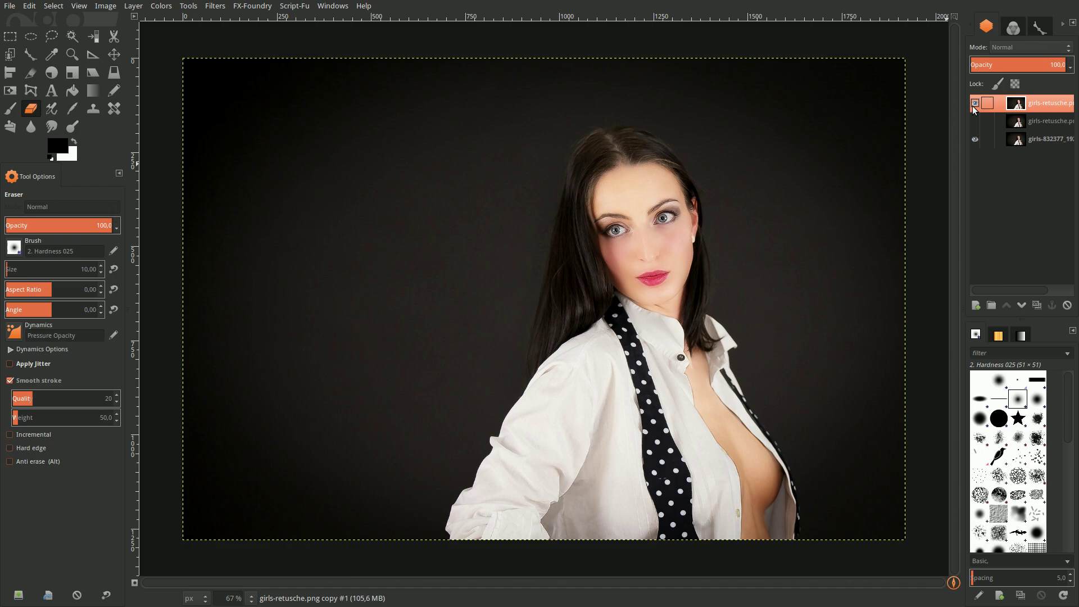
left_click(975, 103)
left_click(975, 104)
left_click(976, 103)
left_click(976, 103)
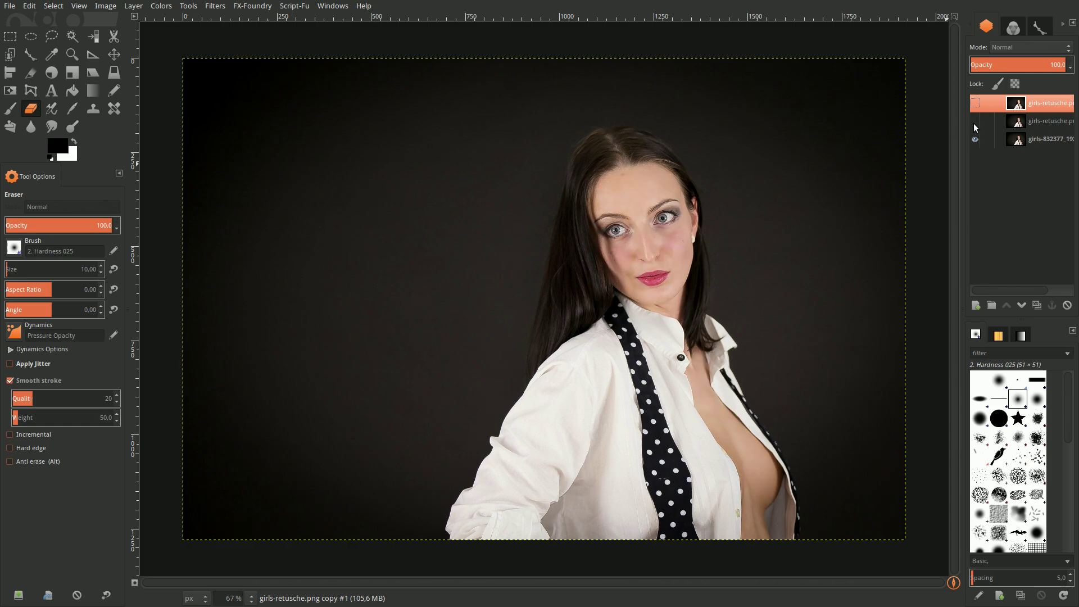
left_click(975, 121)
left_click(975, 103)
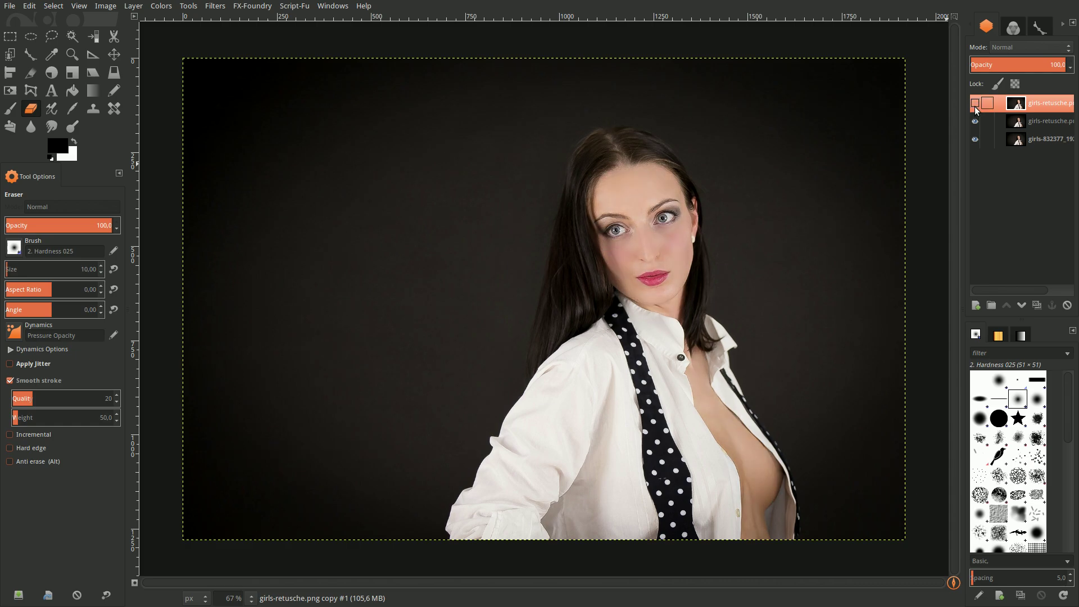
left_click(976, 105)
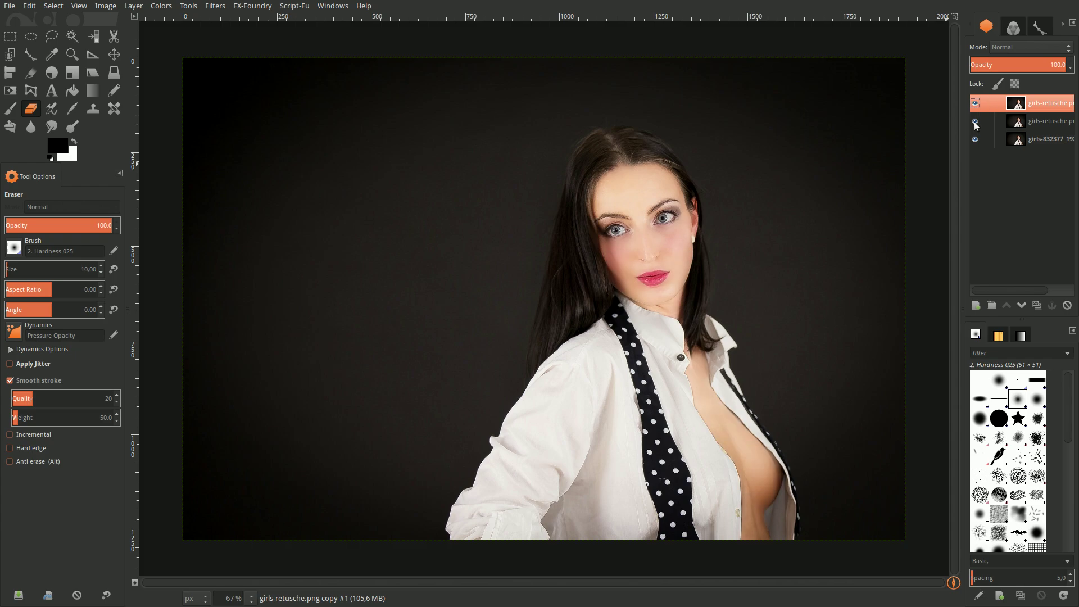
left_click(975, 121)
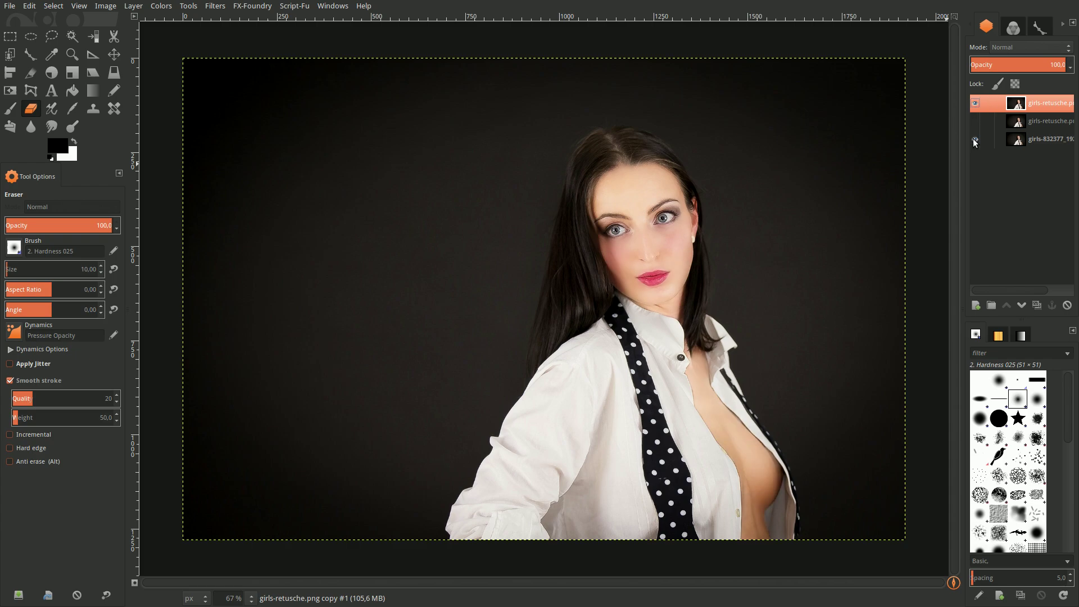
Duplicate the retouched top layer and keep the new copy selected.
left_click(1041, 309)
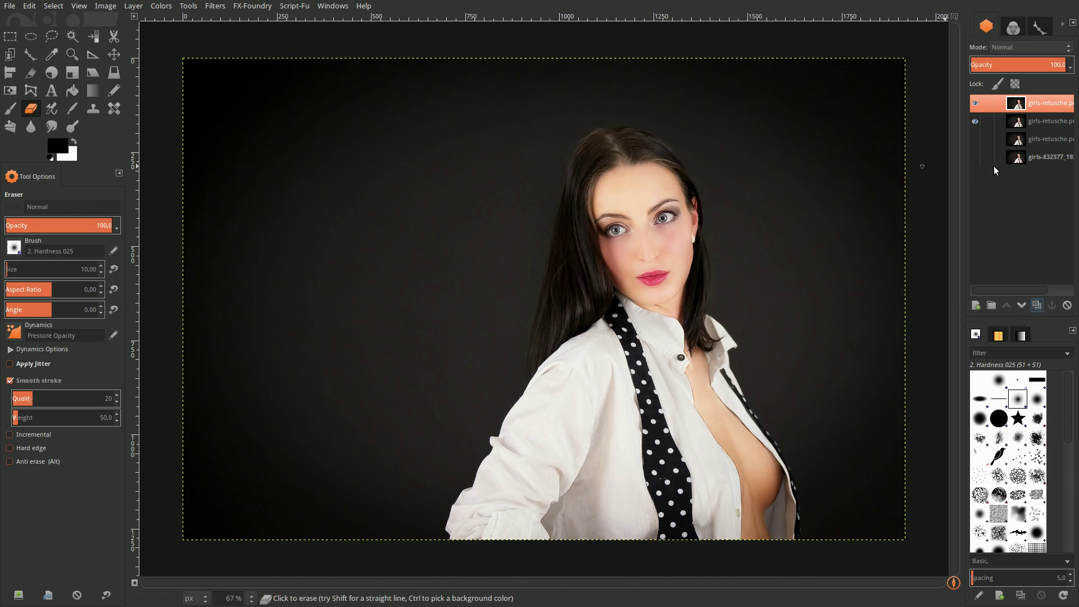
left_click(1018, 123)
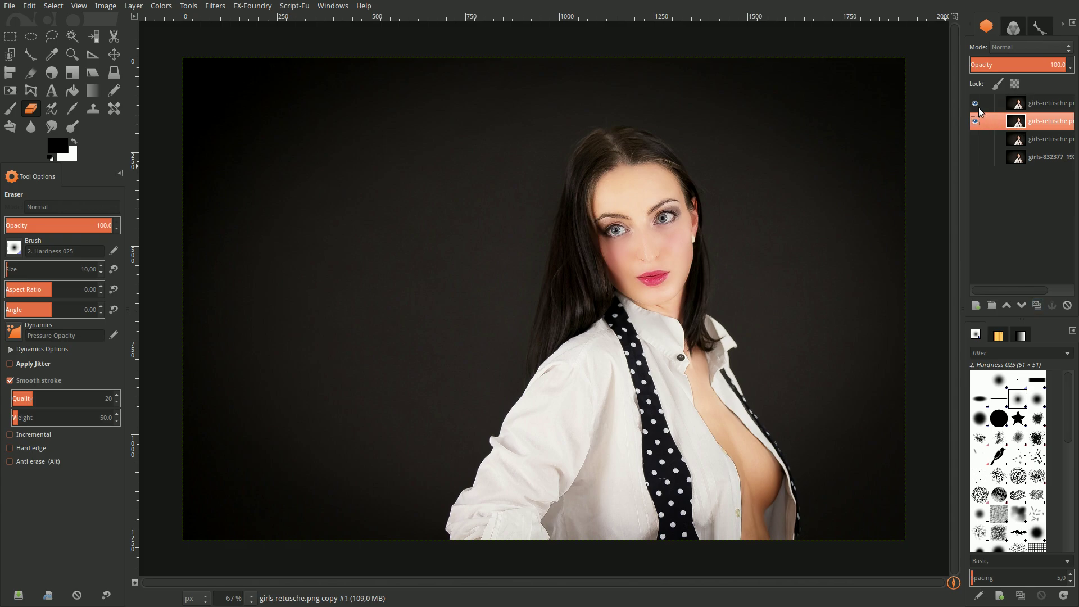
left_click(1019, 107)
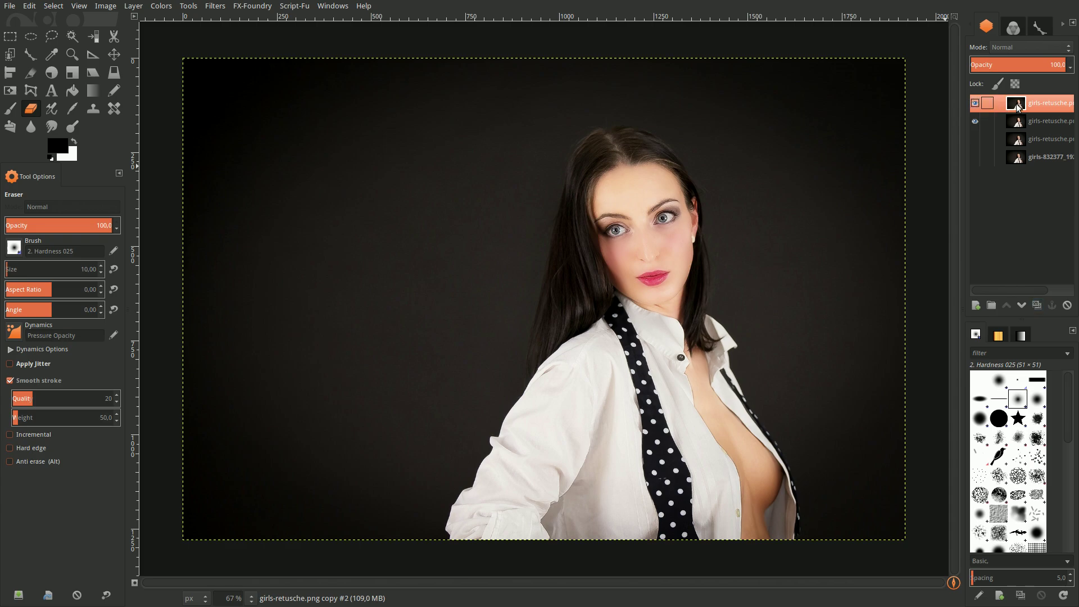
Apply G'MIC's Details > Mighty details filter to the top copy after previewing the whole face.
left_click(215, 6)
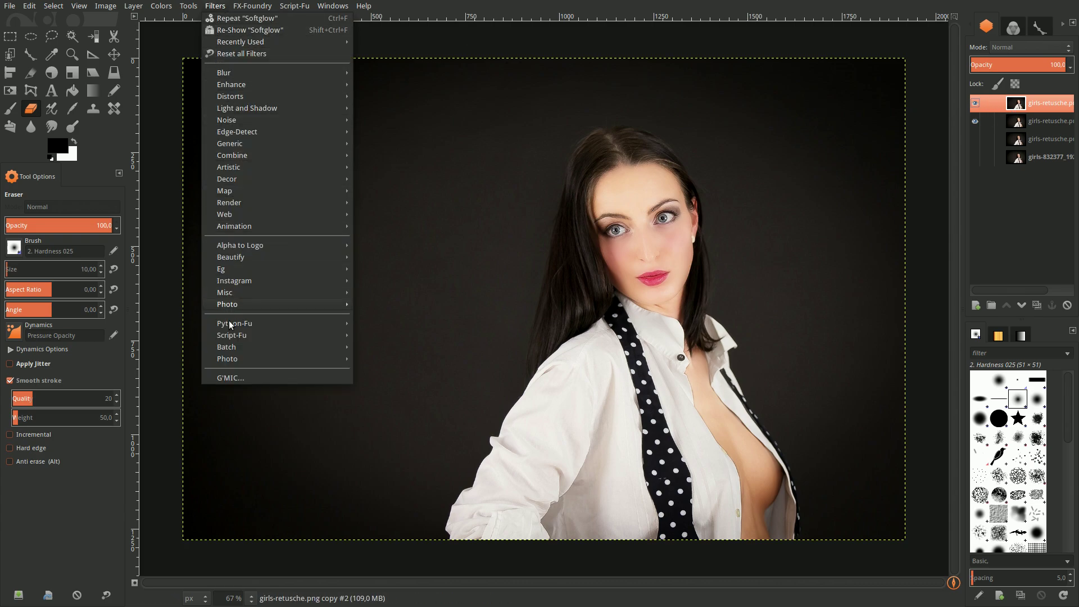
left_click(231, 378)
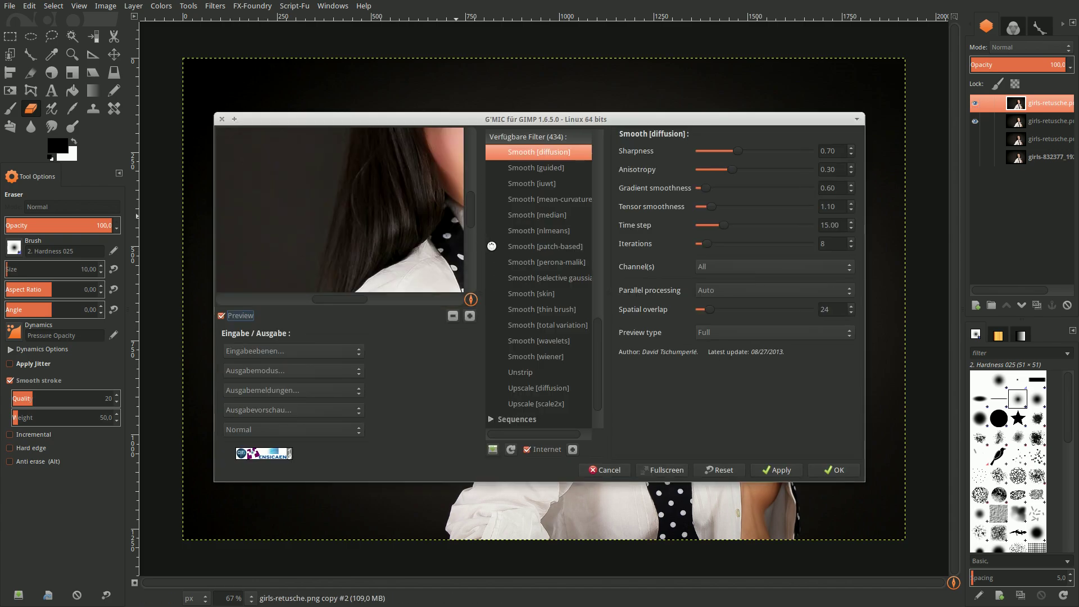
scroll(541, 293, "up", 4)
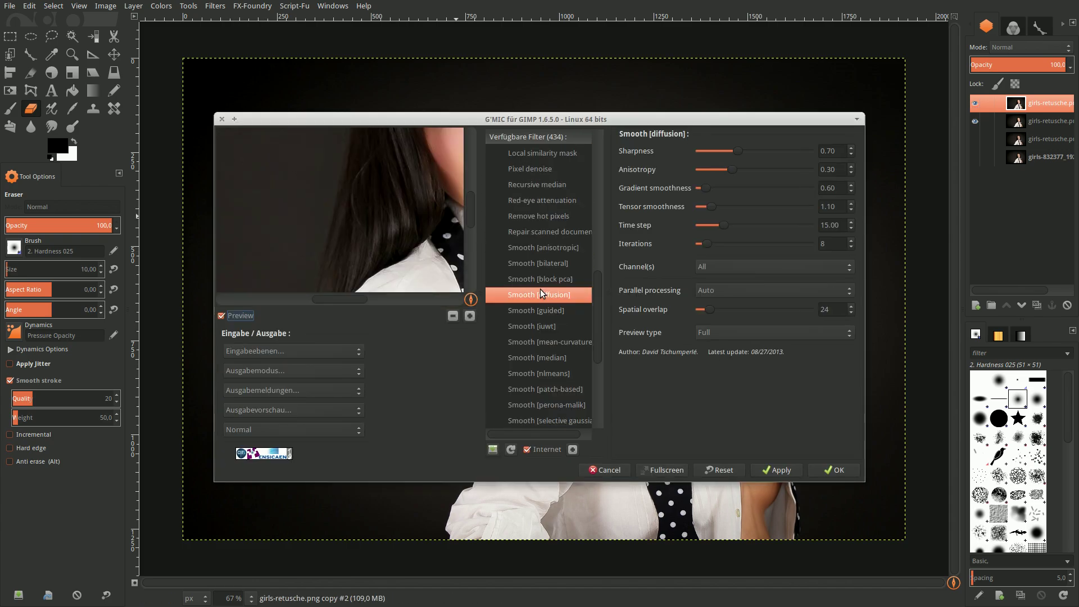
scroll(541, 289, "up", 5)
left_click(492, 231)
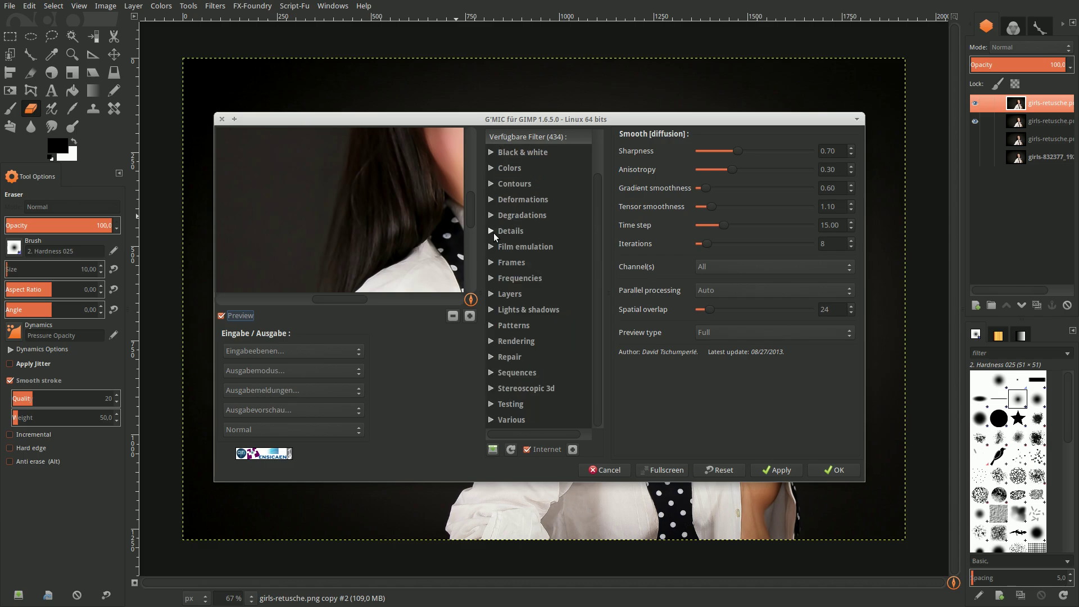
left_click(493, 232)
scroll(511, 264, "down", 1)
scroll(518, 281, "down", 1)
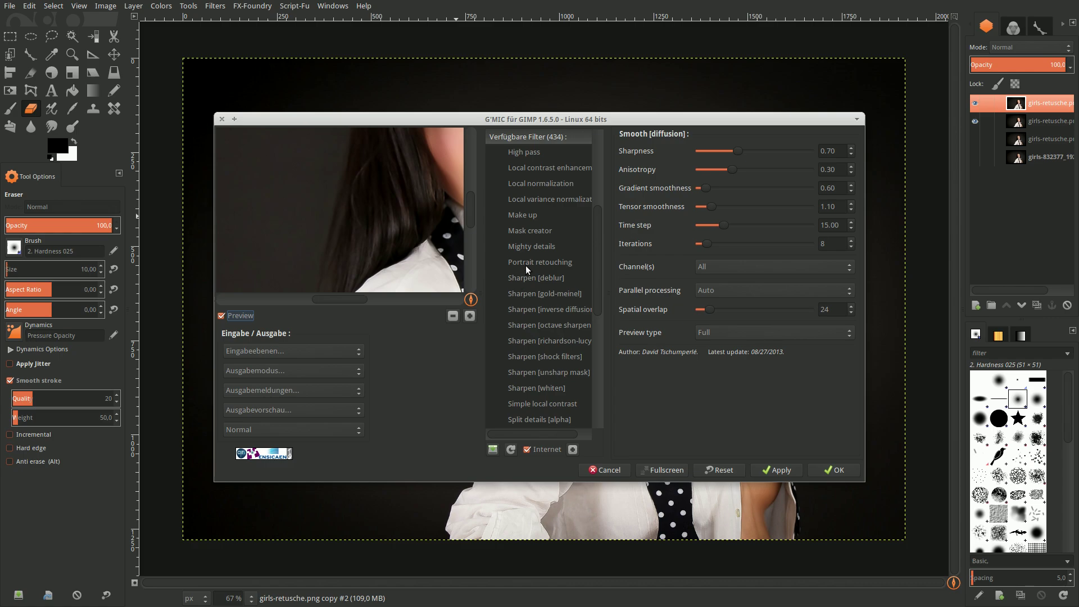
left_click(533, 248)
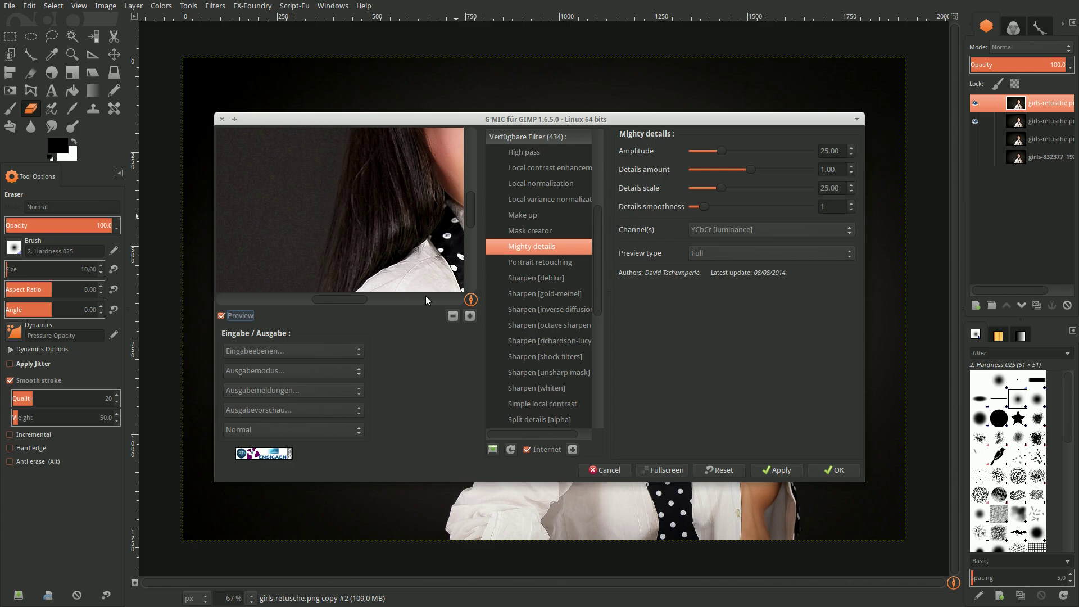
left_click(453, 317)
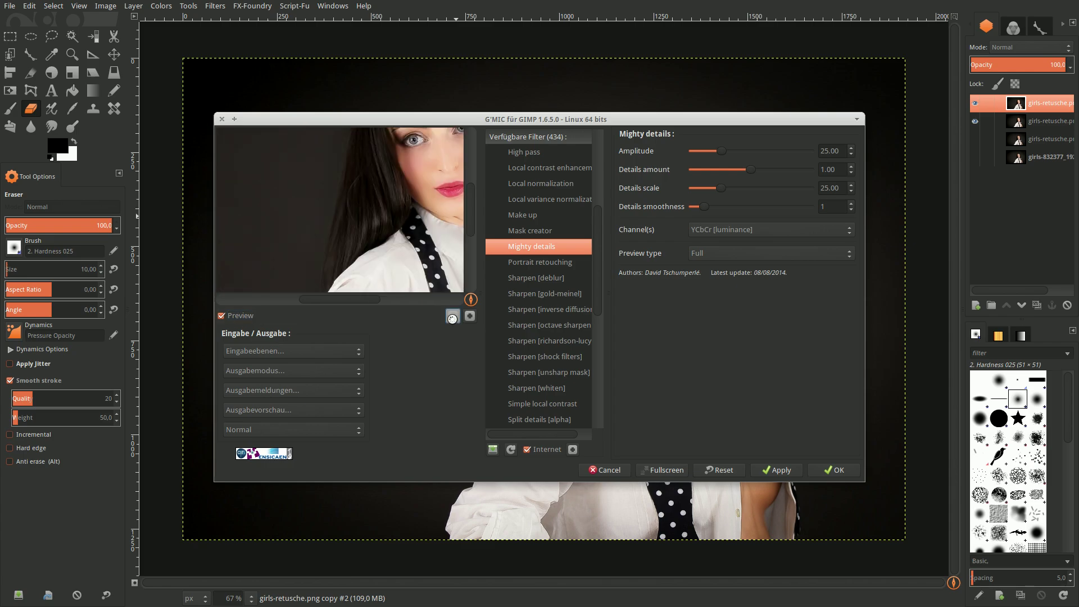
left_click(452, 318)
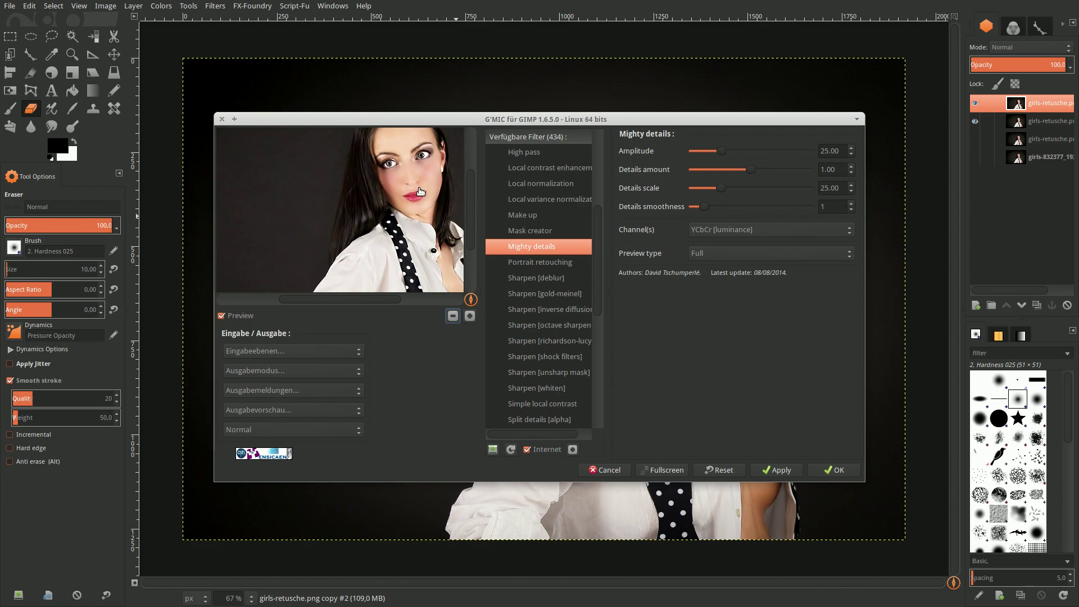
left_click(835, 471)
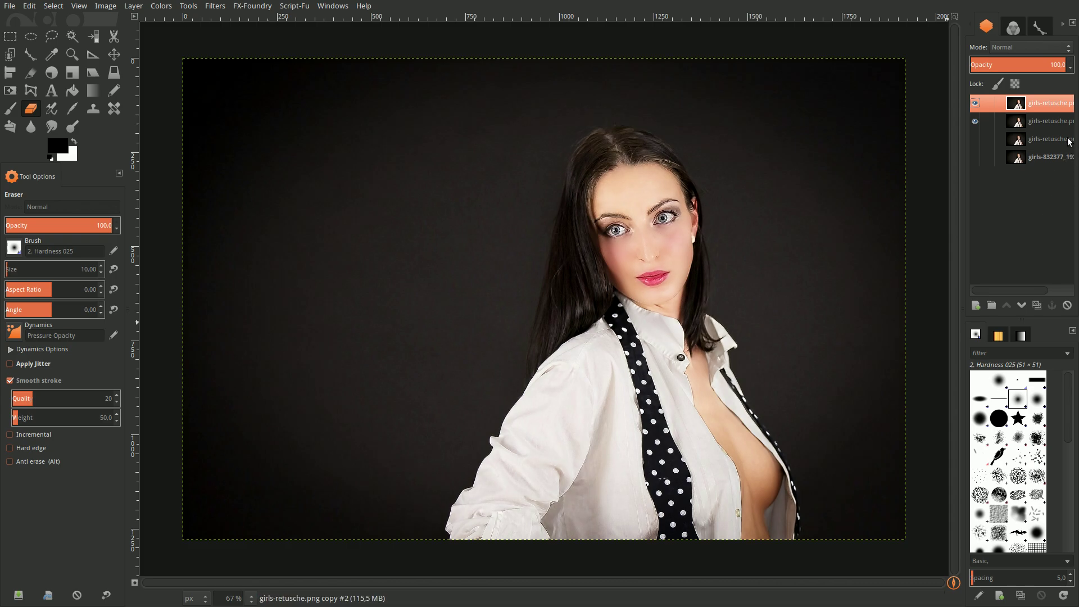
Add a Black (full transparency) layer mask to the Mighty details layer and make its image active.
right_click(1052, 104)
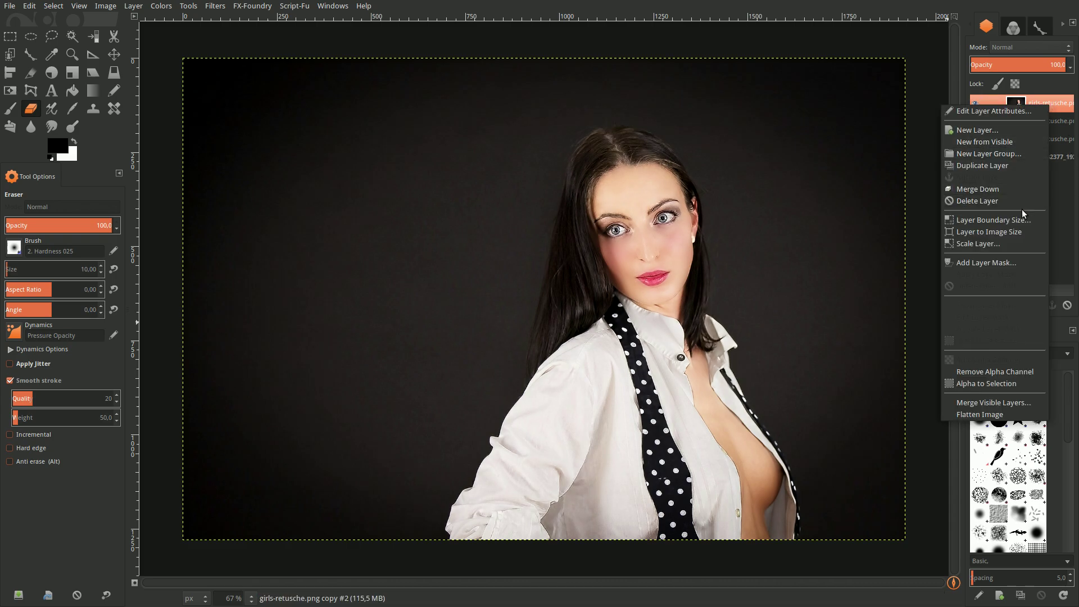
left_click(1012, 262)
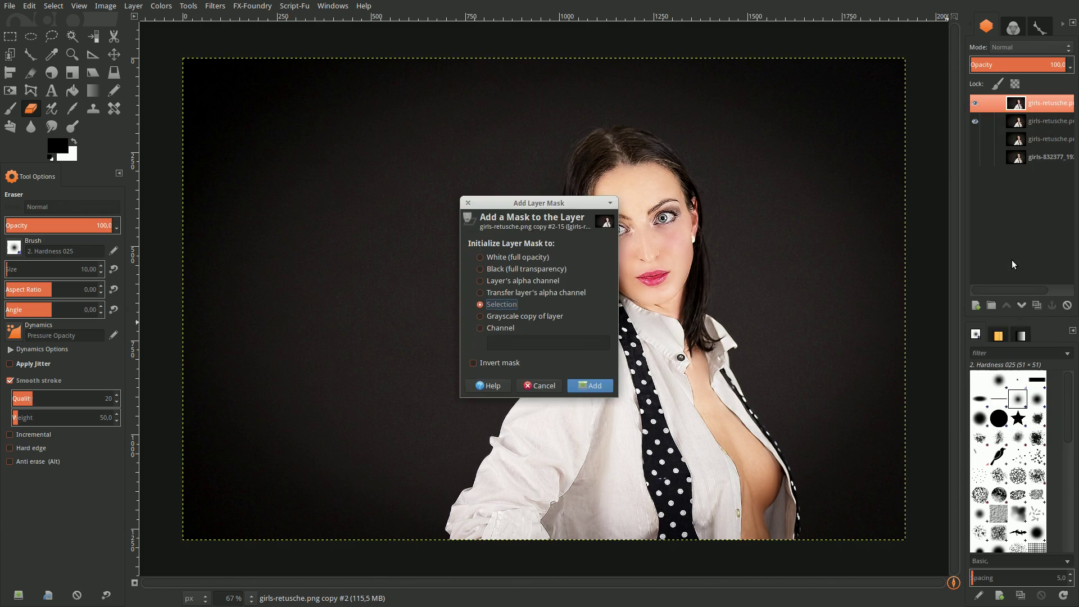
left_click(521, 268)
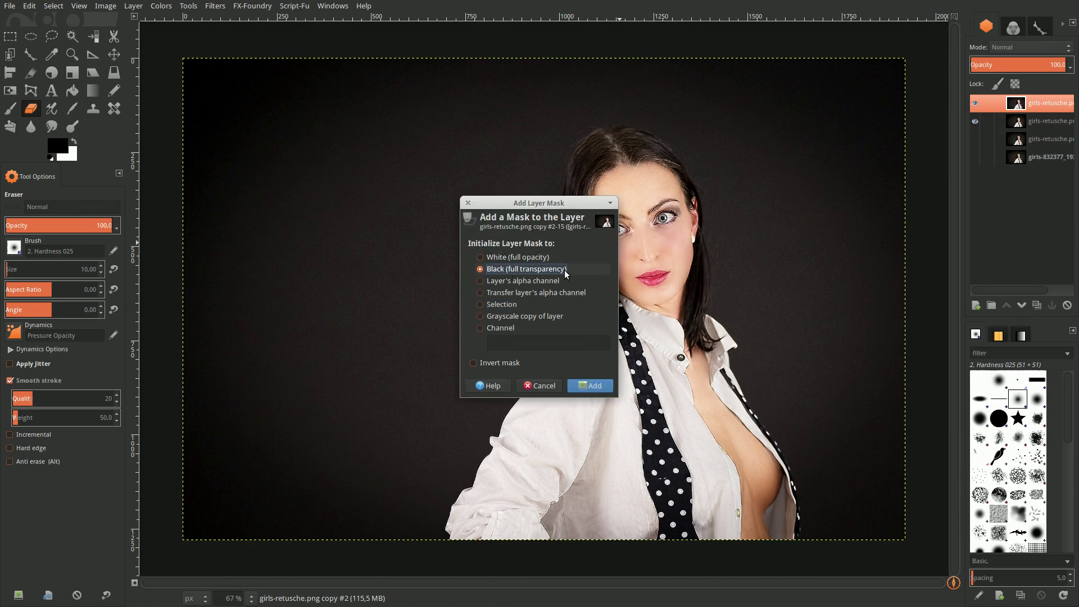
left_click(591, 386)
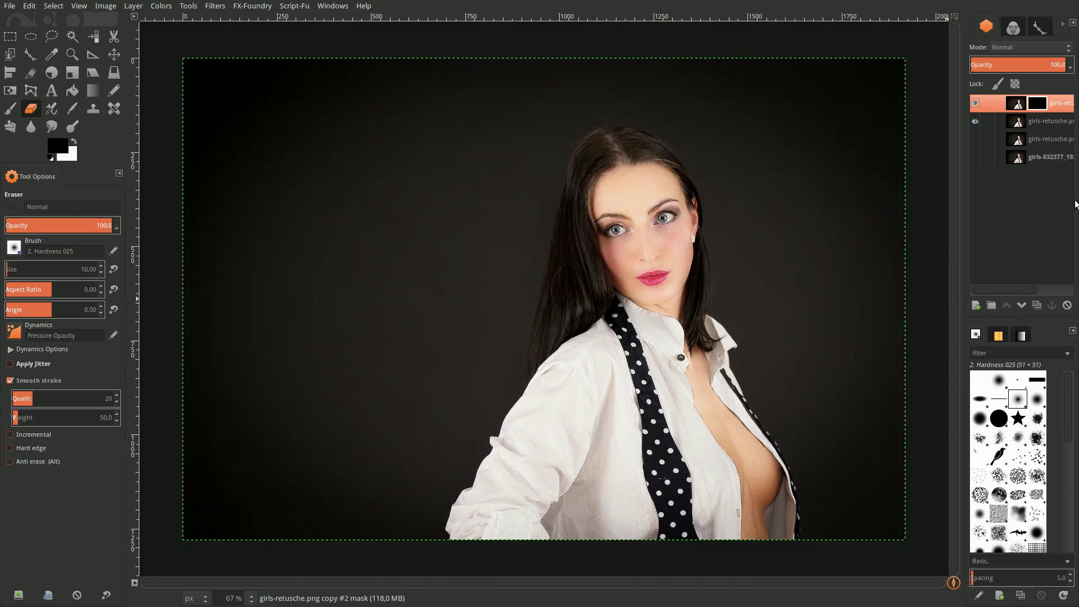
left_click(1017, 104)
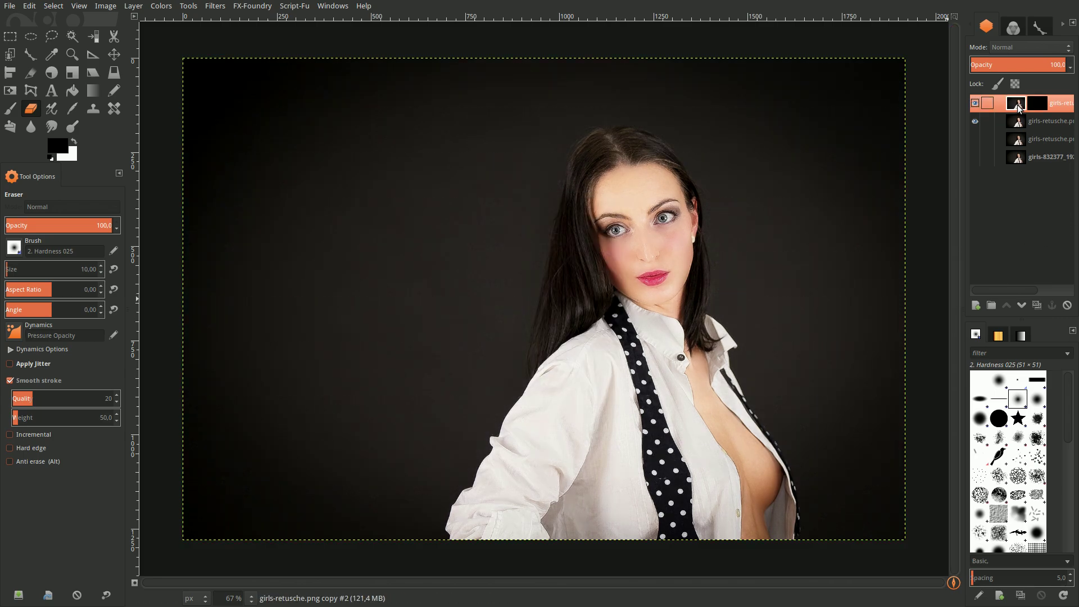
Zoom the view to 200% on the face.
left_click(248, 600)
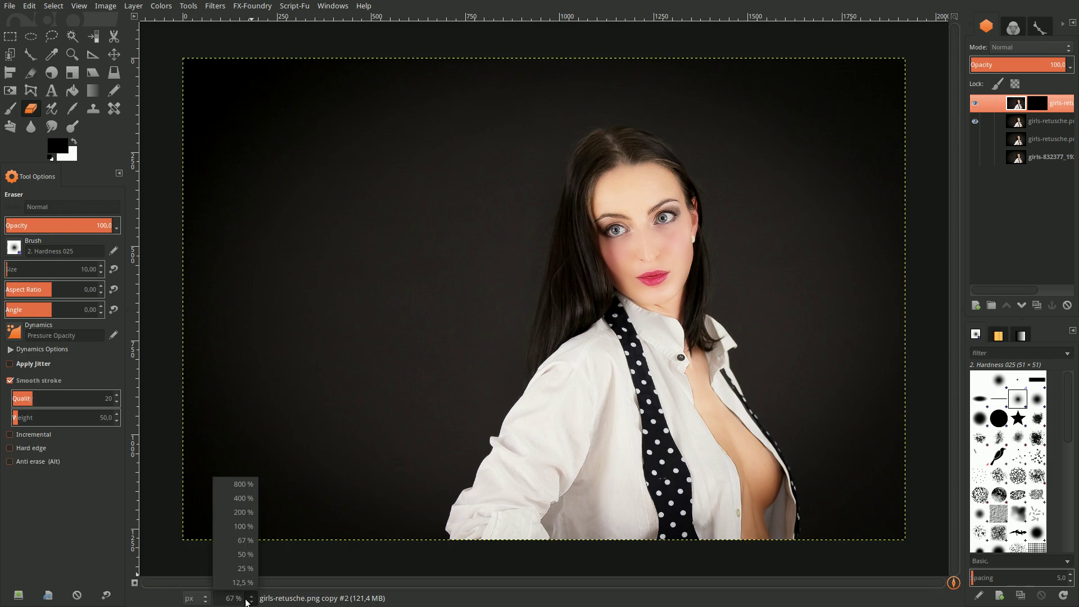
left_click(243, 512)
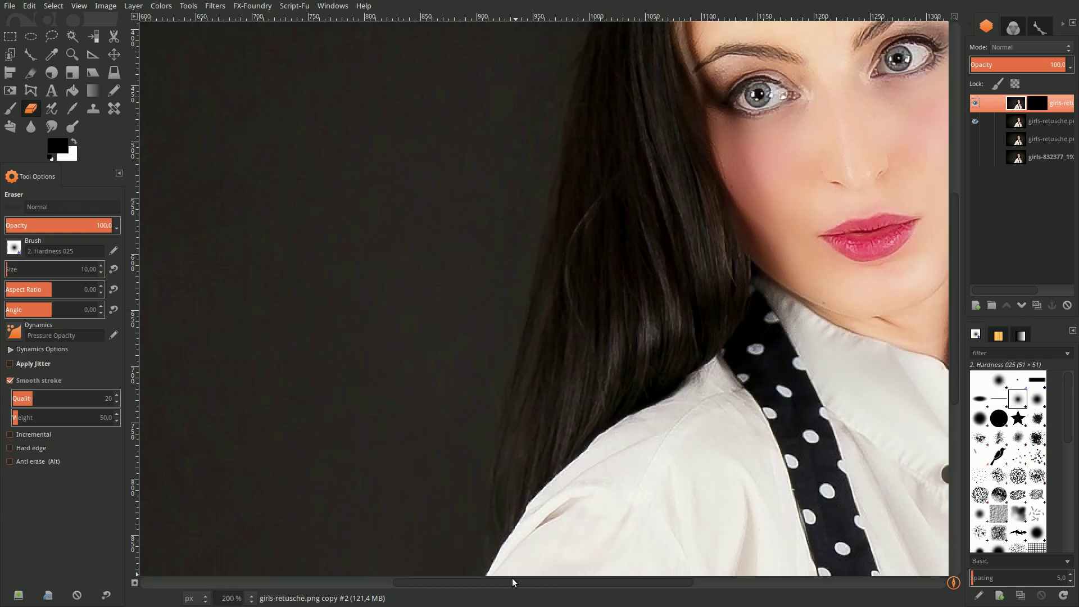
left_click_drag(512, 581, 616, 581)
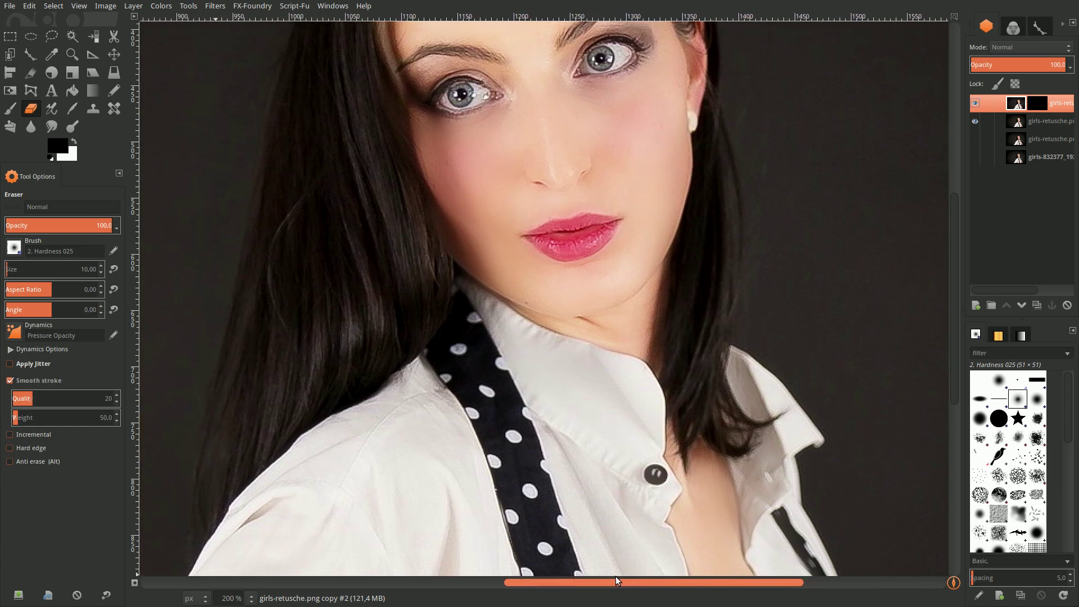
scroll(632, 403, "up", 5)
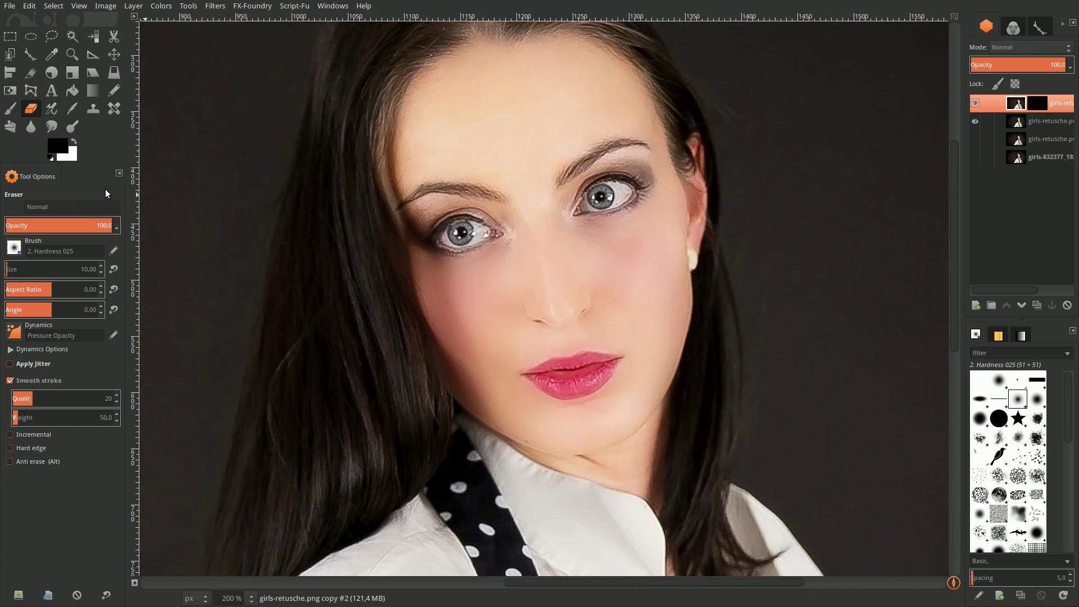
Paint the detail into both irises on the mask with a white brush at 35.8 opacity.
left_click(9, 108)
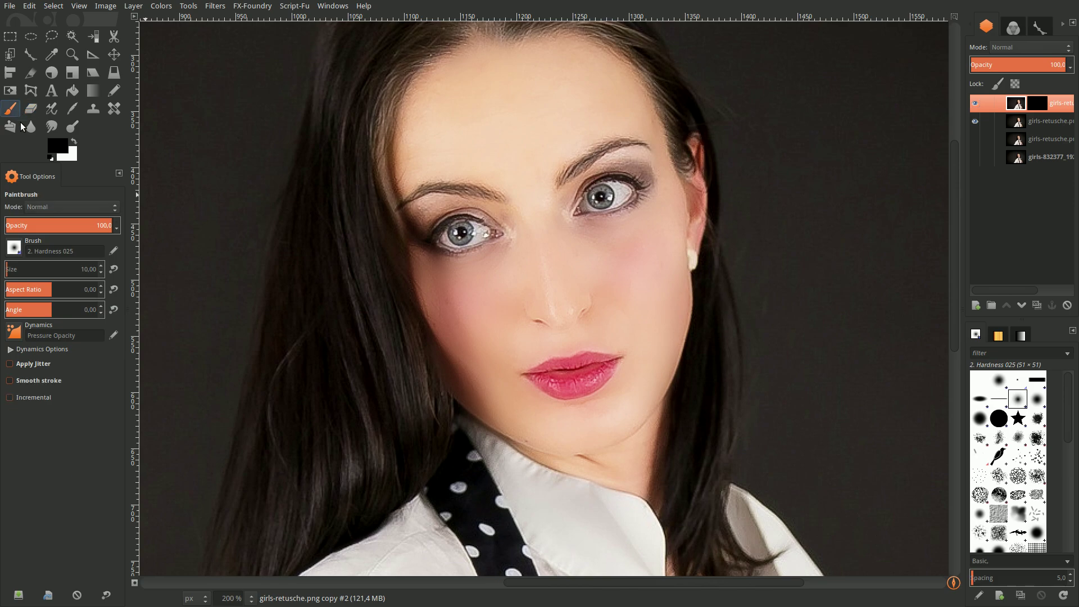
left_click(74, 141)
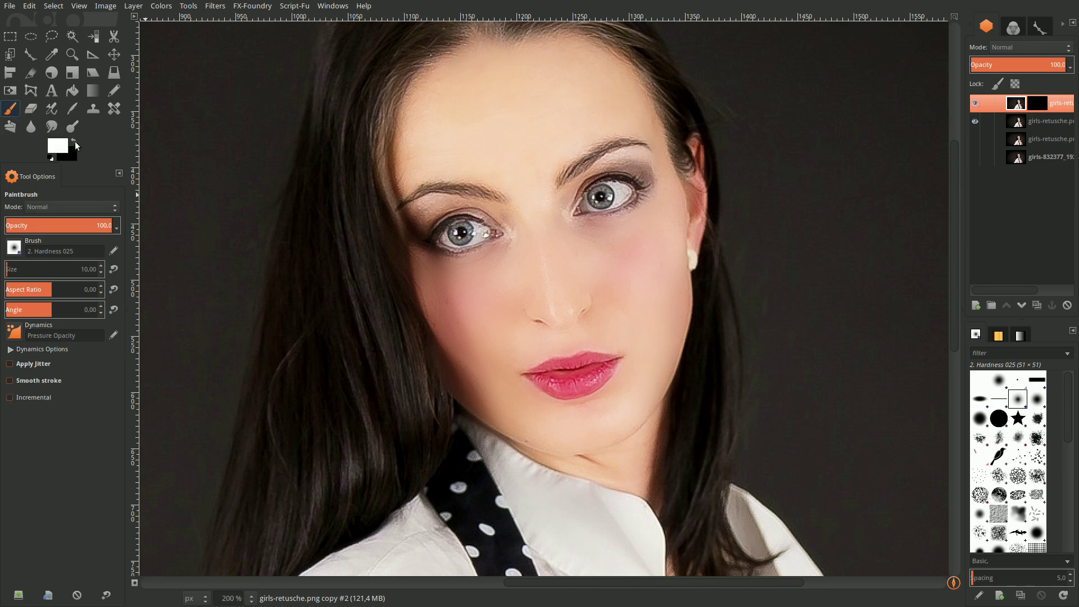
left_click(45, 225)
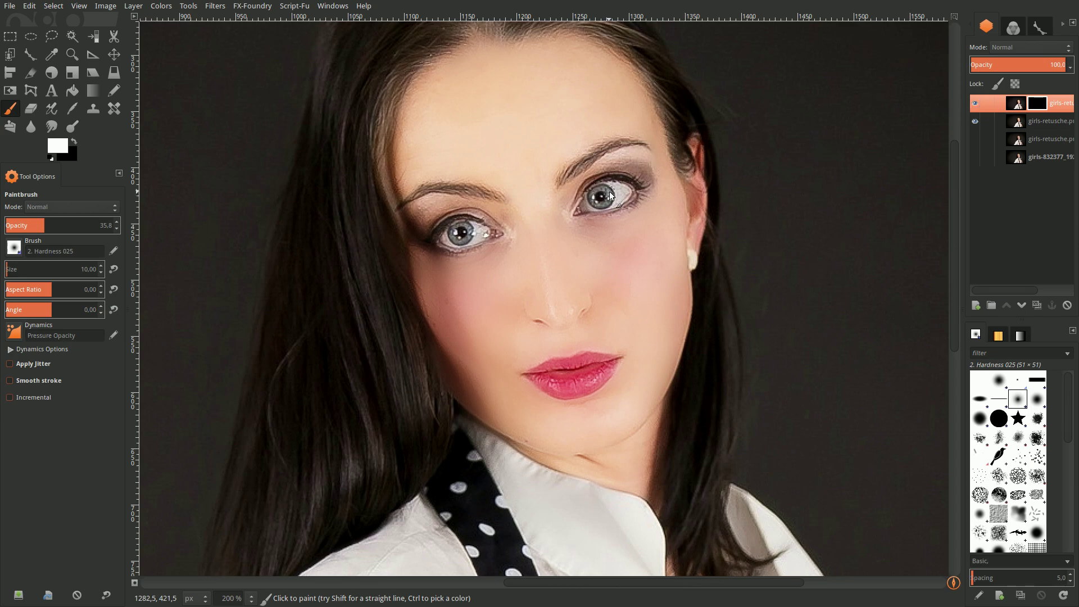
left_click_drag(600, 207, 596, 196)
mouse_move(441, 247)
left_mouse_down()
mouse_move(471, 233)
mouse_move(454, 232)
left_mouse_up()
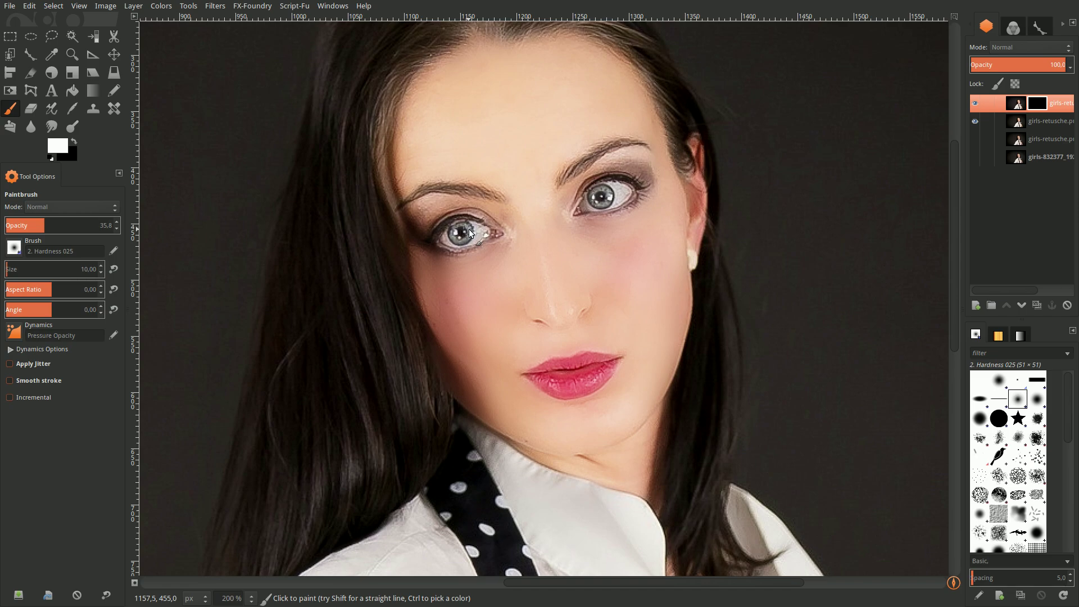
left_click_drag(454, 232, 458, 262)
Zoom out to 67% and set the Mighty details layer opacity to 30.
left_click(251, 598)
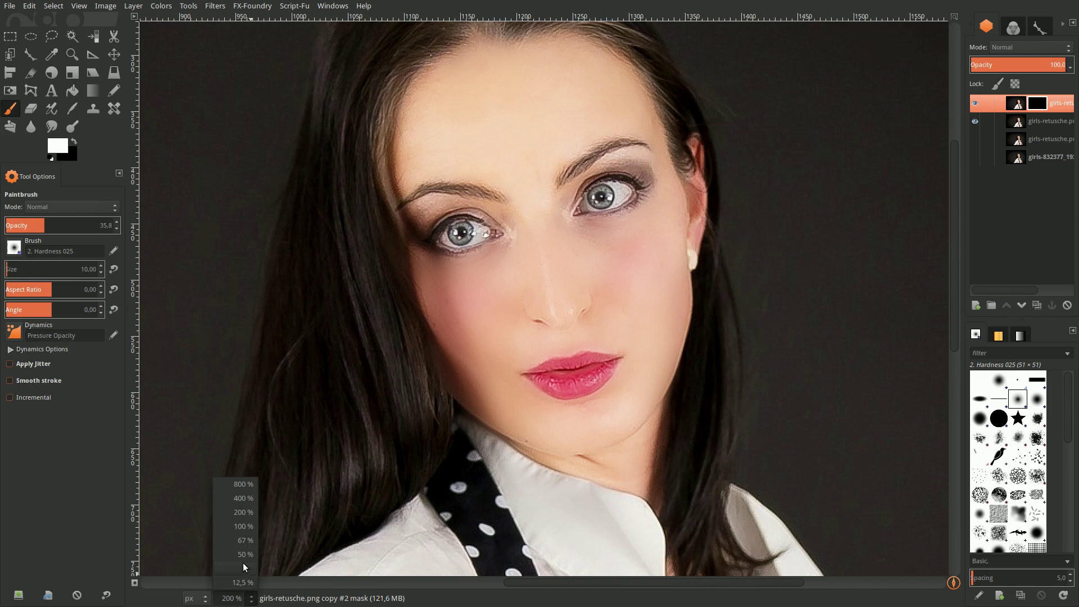
left_click(244, 544)
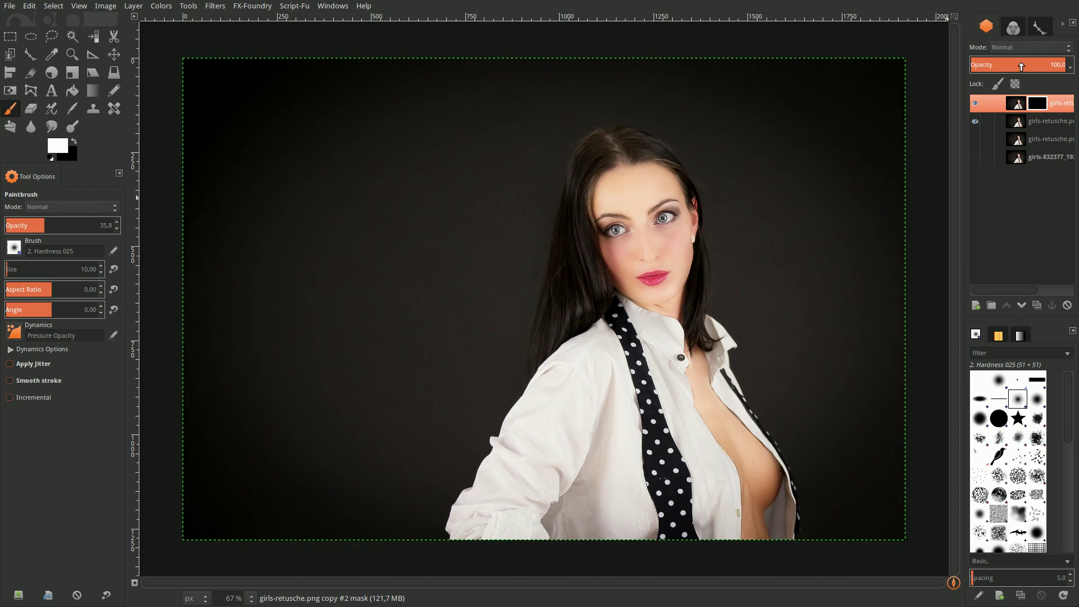
mouse_move(1022, 67)
left_mouse_down()
mouse_move(945, 75)
mouse_move(1053, 91)
mouse_move(1030, 96)
left_mouse_up()
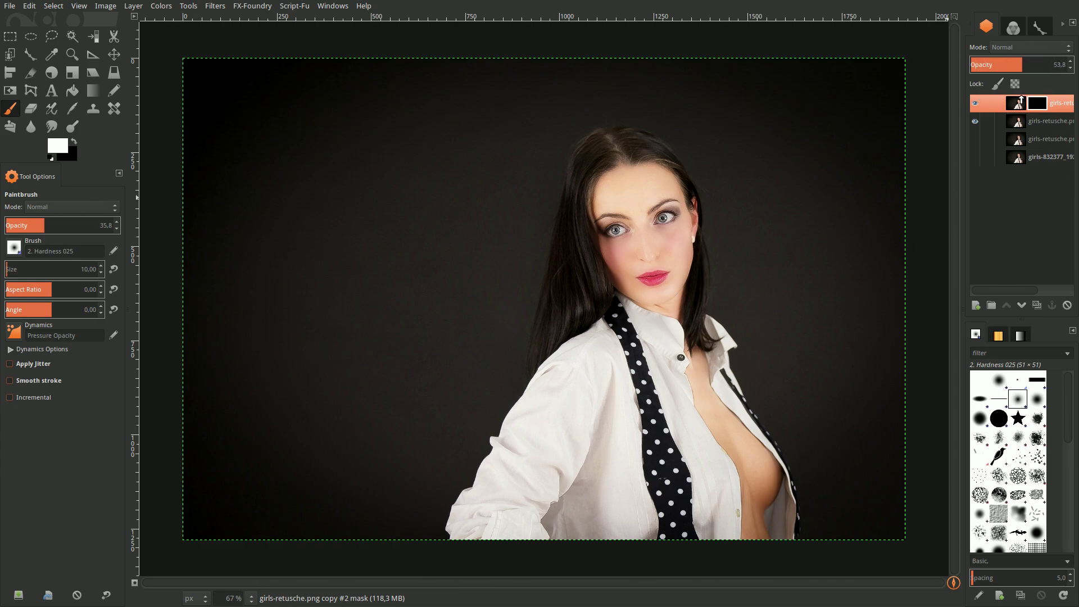
left_click_drag(1030, 97, 996, 99)
left_click(1059, 68)
type("30")
key("Return")
Merge the masked Mighty details layer down into the smoothed layer below.
right_click(1023, 100)
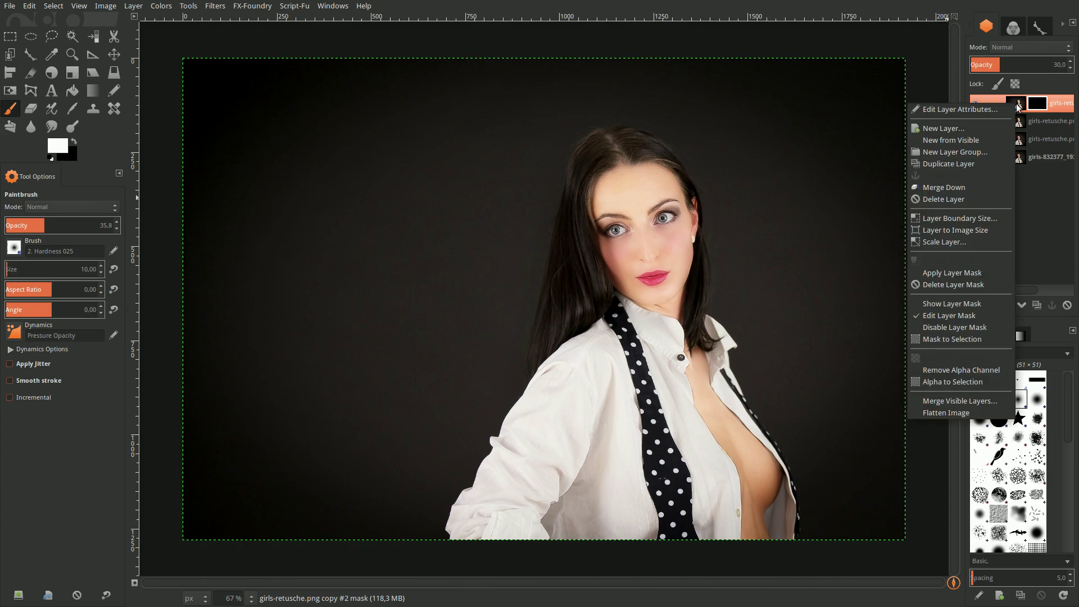
left_click(952, 190)
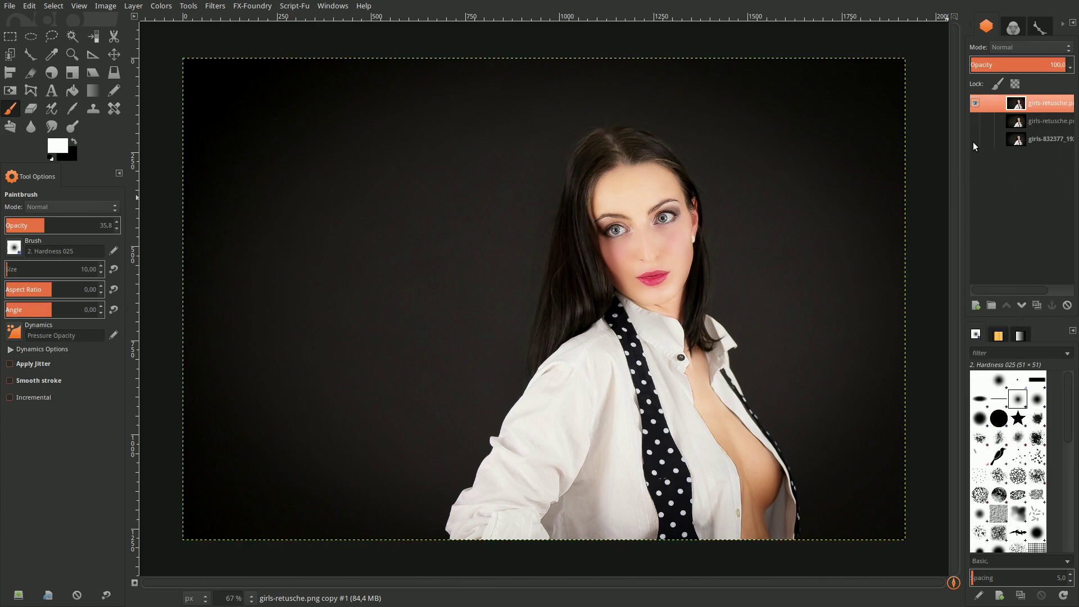
left_click(976, 140)
Toggle the retouched top layer's visibility repeatedly to compare before and after.
left_click(974, 104)
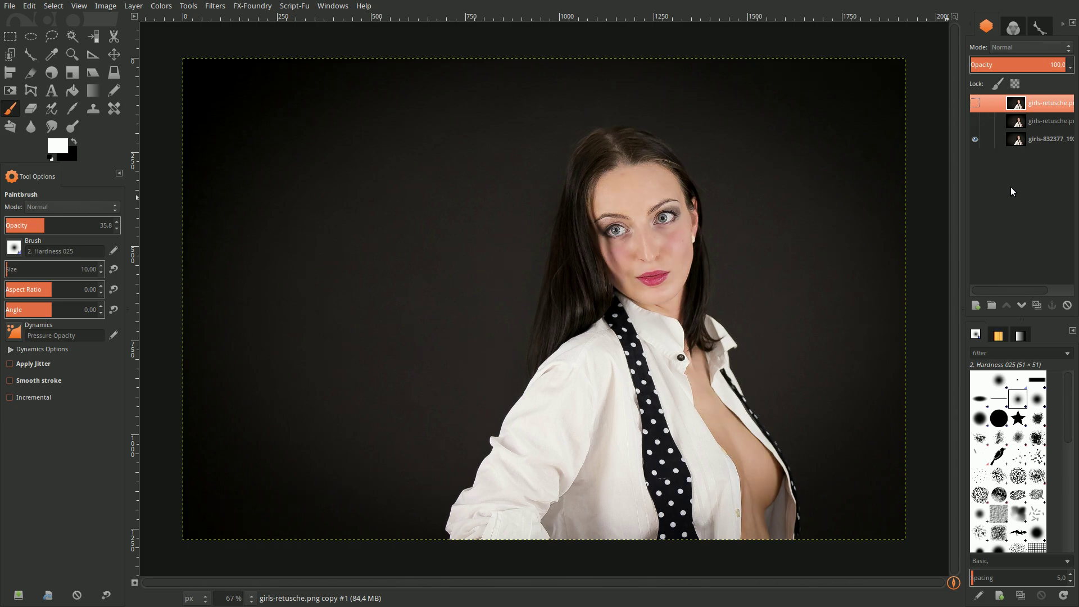
left_click(976, 122)
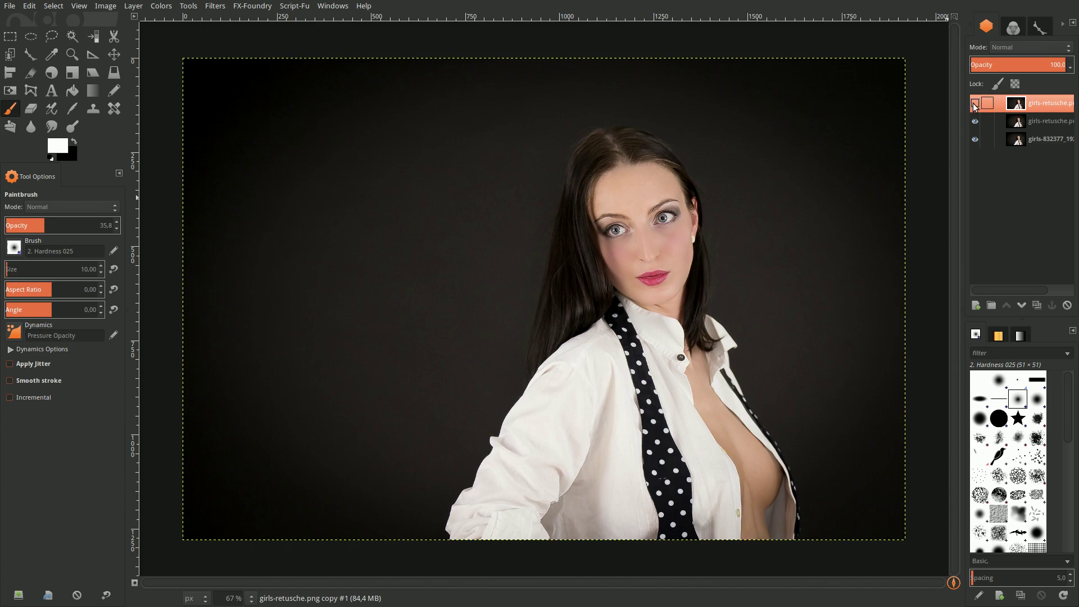
left_click(975, 104)
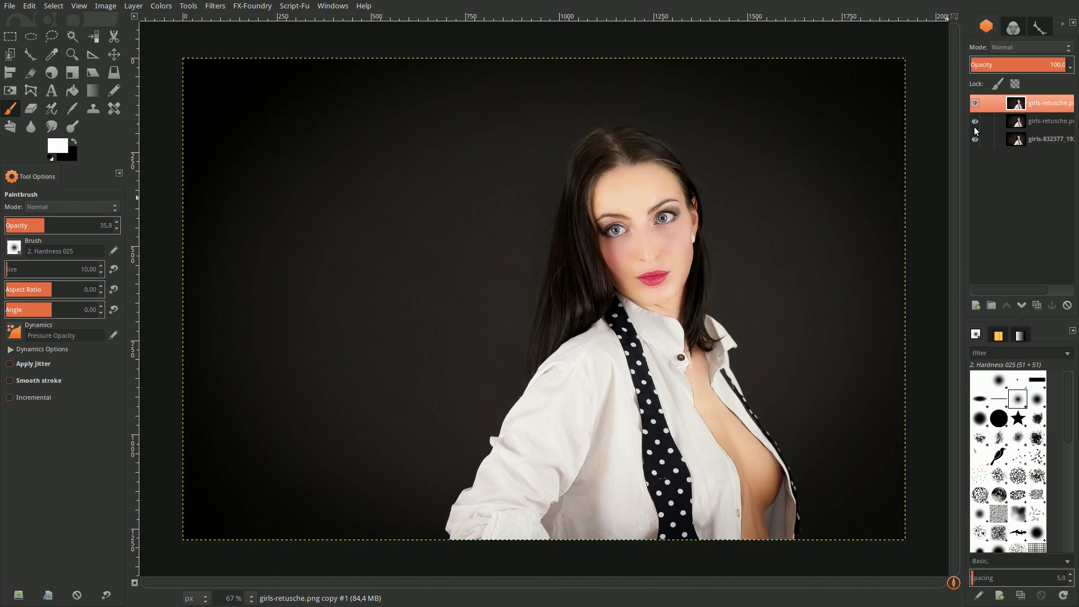
left_click(975, 139)
left_click(975, 104)
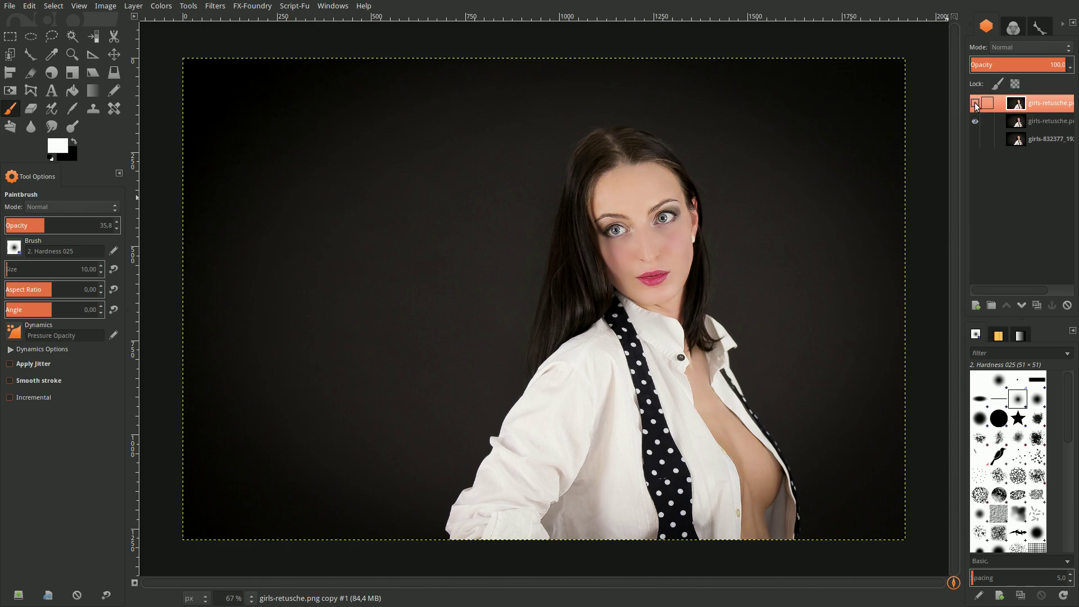
left_click(975, 103)
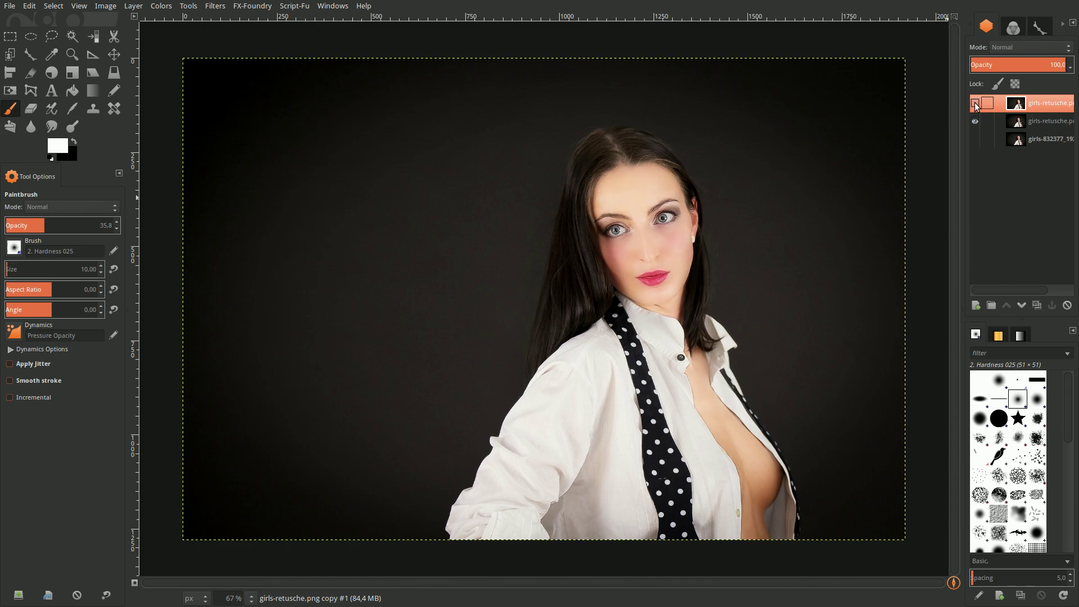
left_click(976, 104)
left_click(976, 103)
left_click(976, 104)
left_click(975, 104)
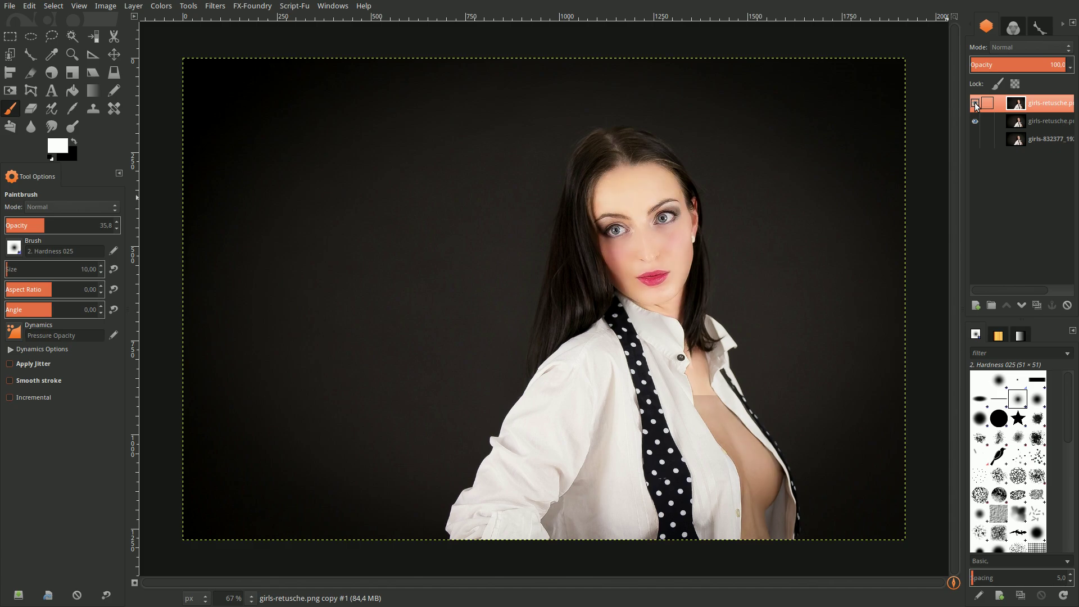